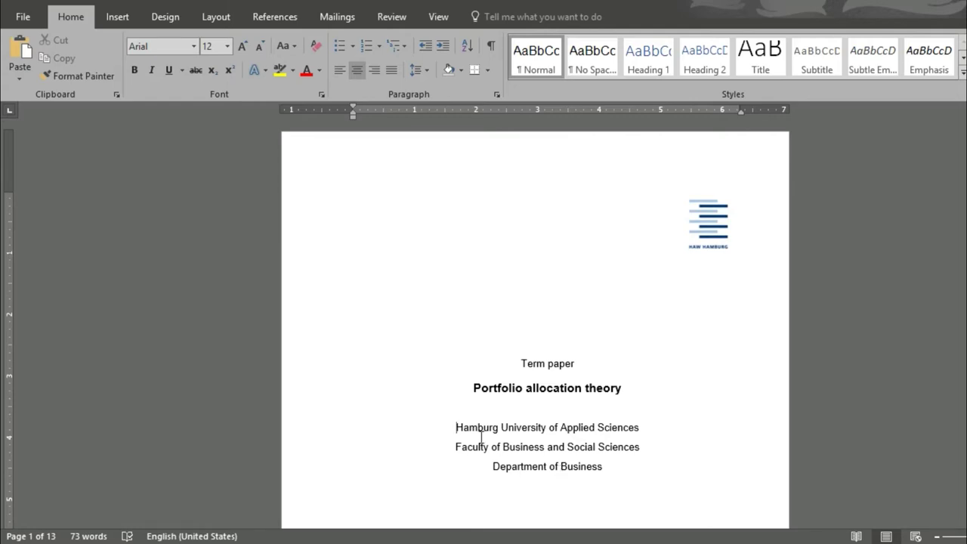
Insert a header with a single left-aligned text placeholder and turn on a different first page for the title page
click(119, 22)
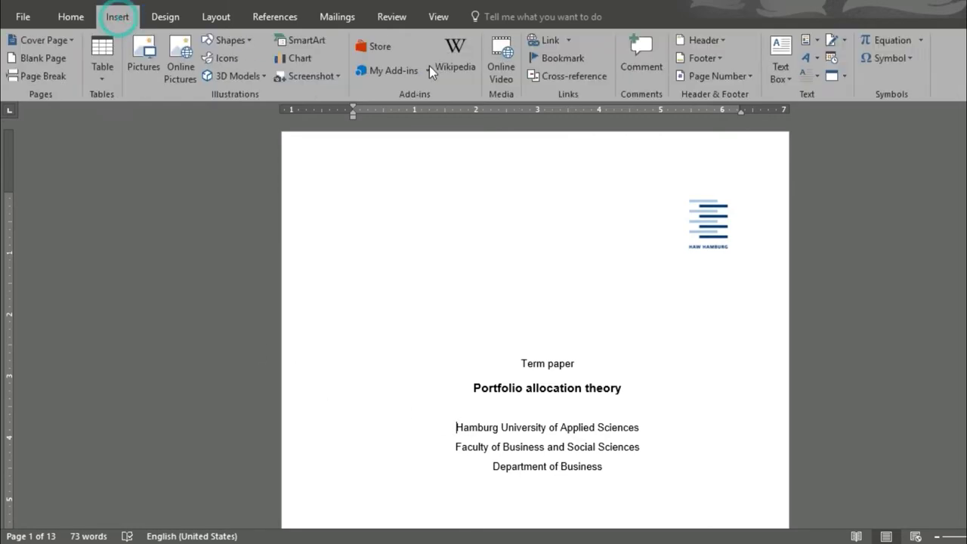
click(722, 41)
click(747, 83)
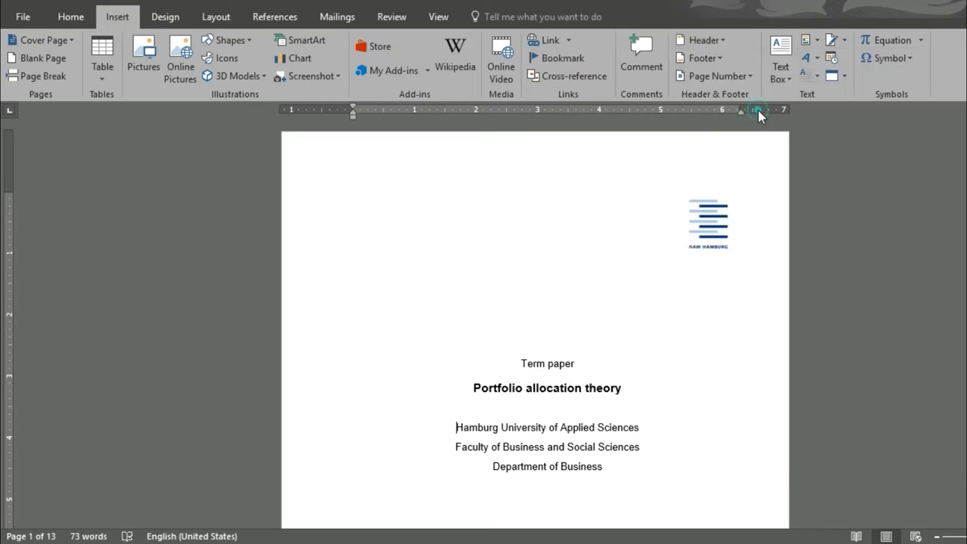
click(453, 174)
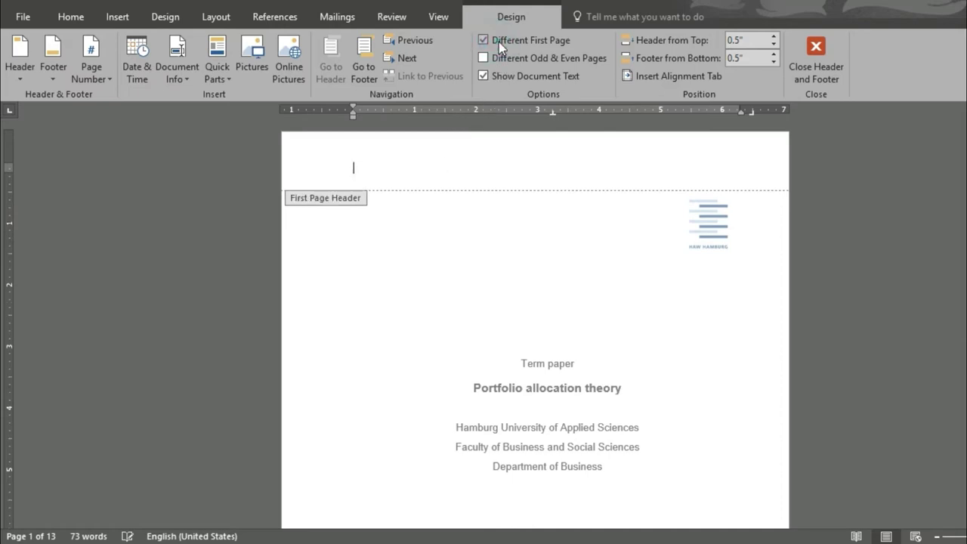
click(366, 172)
Delete the [Type here] placeholder from the header of the [Directories] page
scroll(496, 388, down, 15)
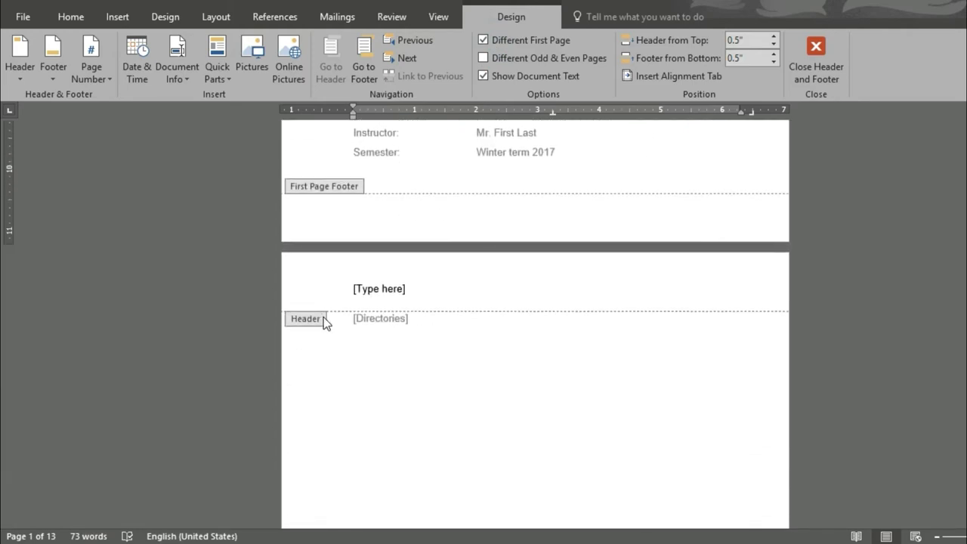
click(349, 287)
click(444, 288)
click(349, 281)
click(442, 301)
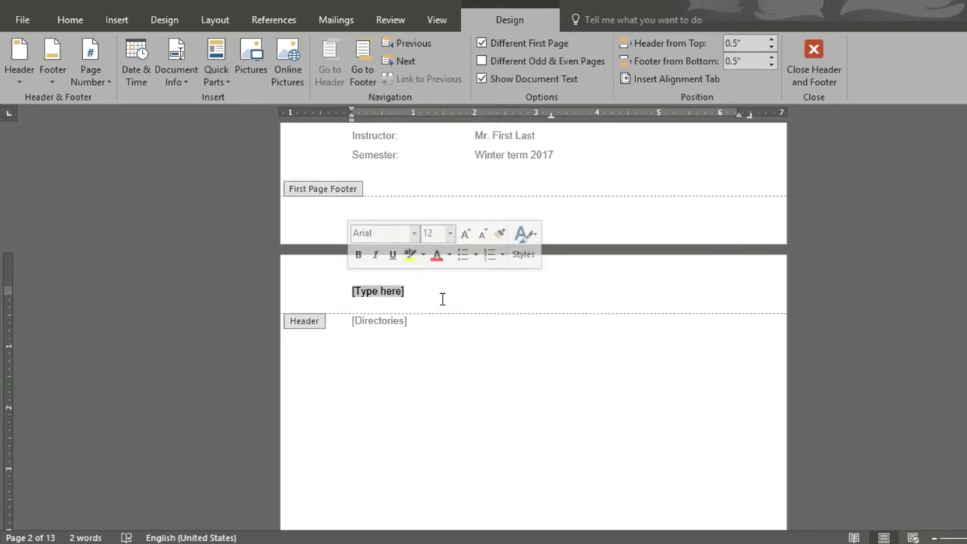
click(434, 293)
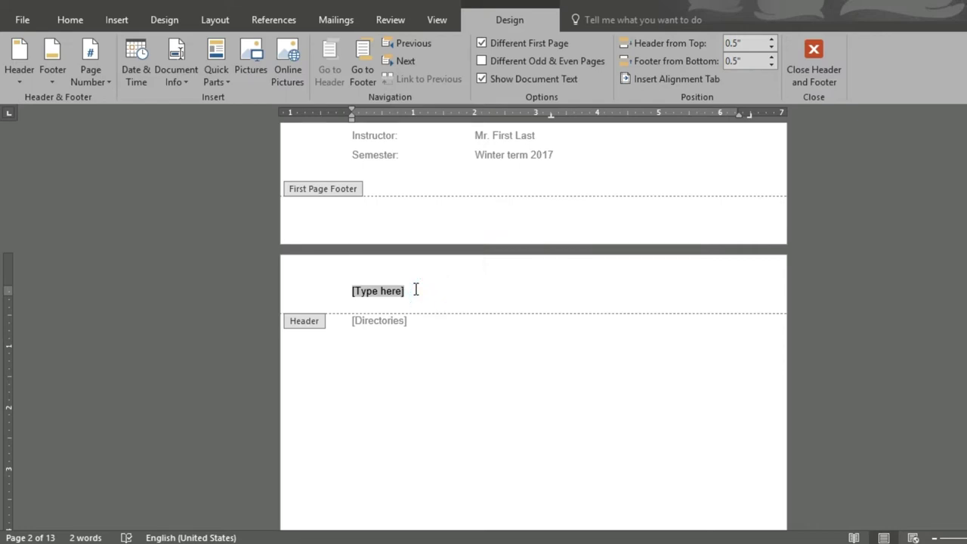
click(423, 292)
click(356, 291)
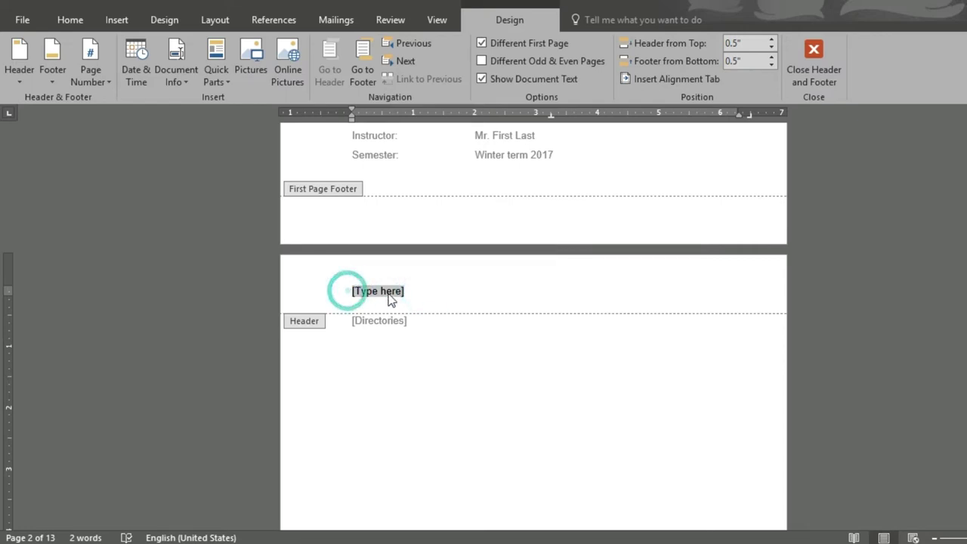
click(407, 295)
click(399, 291)
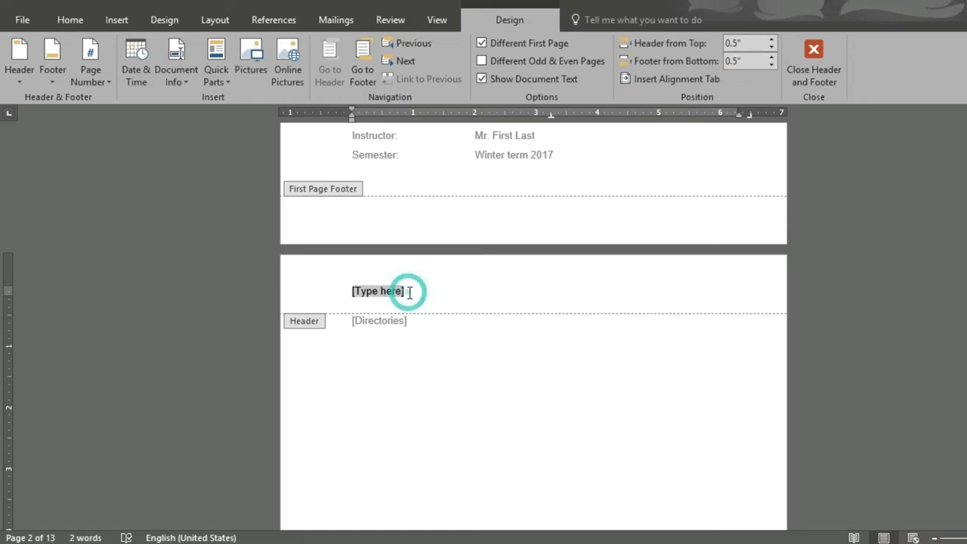
key(Delete)
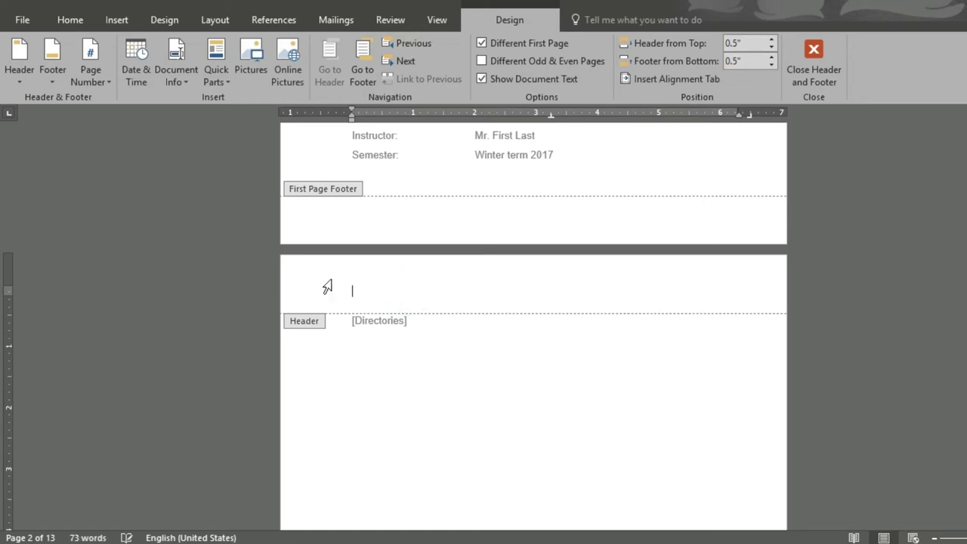
Insert a centered page number at the top of the [Directories] page using the Plain Number 2 design
click(92, 83)
mouse_move(114, 104)
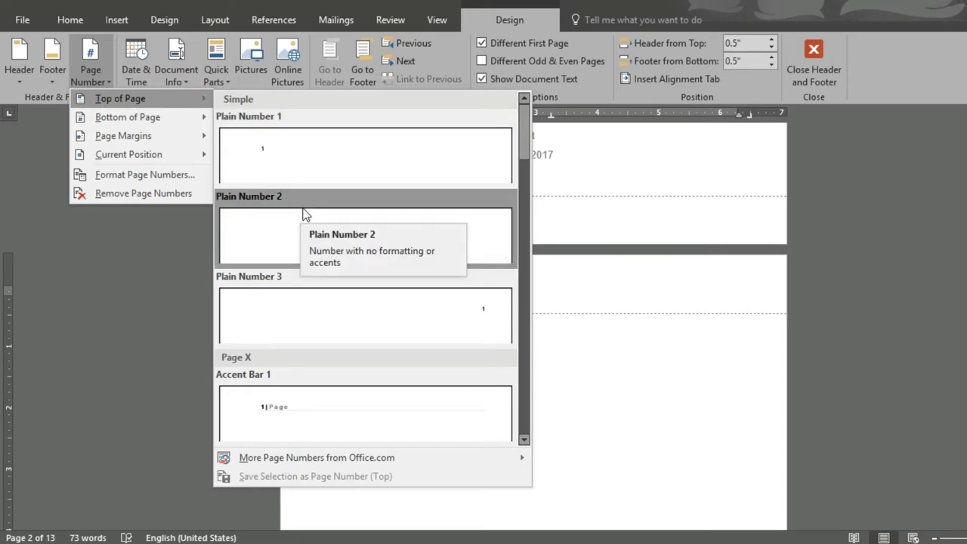
click(337, 231)
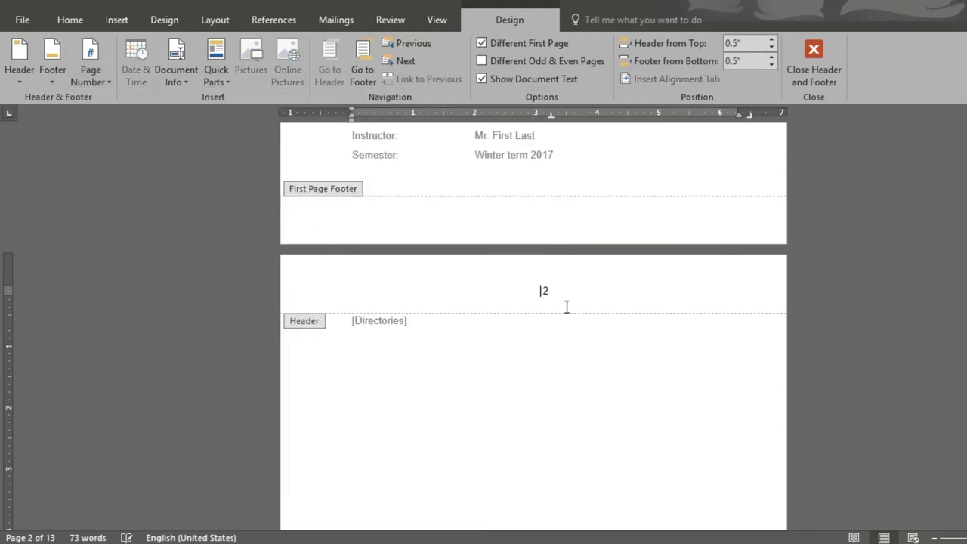
Change the header page number format to uppercase Roman numerals (I, II, III, ...)
drag(557, 297, 529, 306)
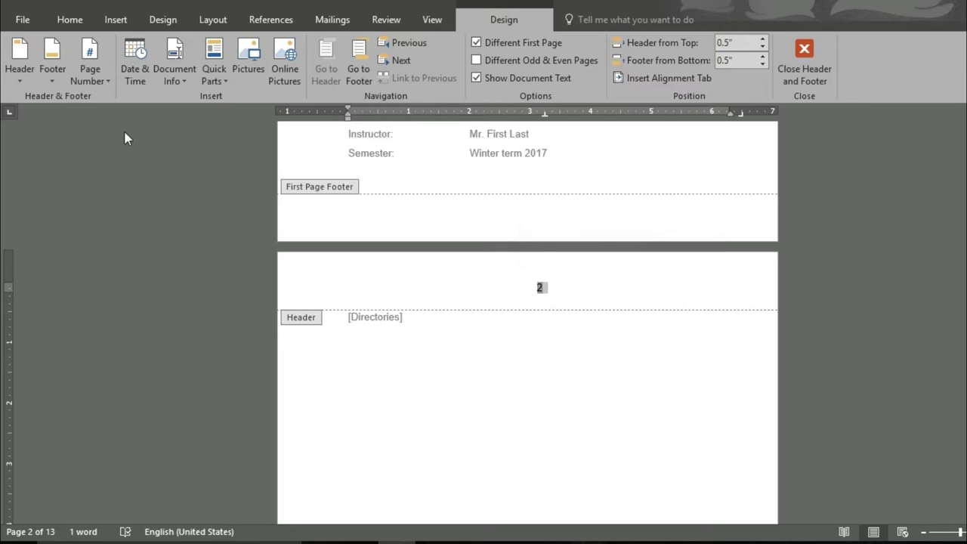
click(104, 80)
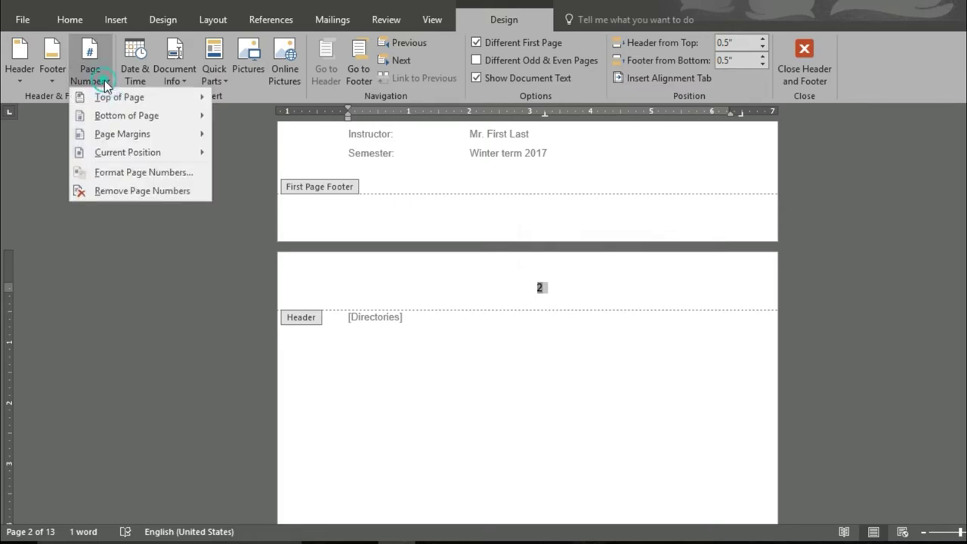
click(113, 173)
click(248, 216)
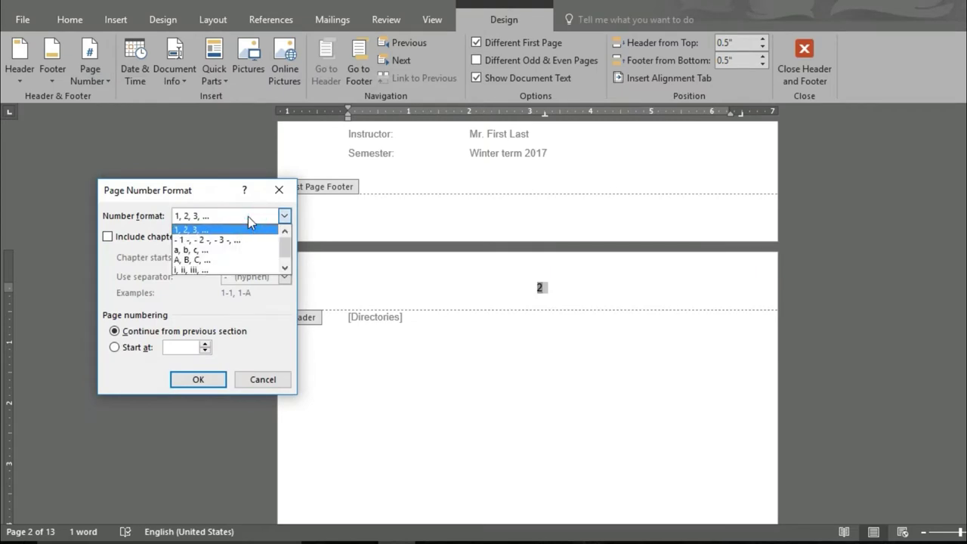
click(180, 270)
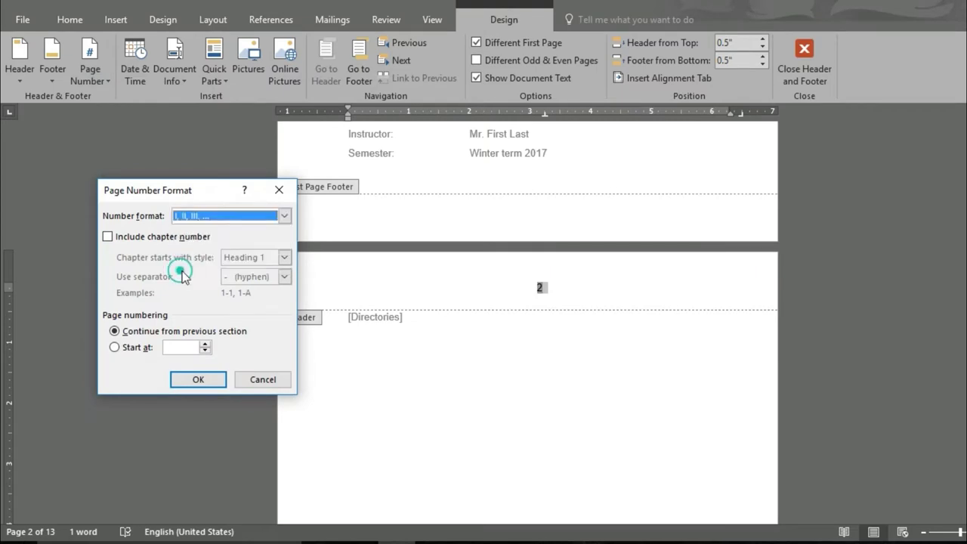
click(198, 380)
Enclose the Roman page number in the header between two en dashes, separated from the numeral by spaces
scroll(256, 350, down, 5)
scroll(255, 348, down, 5)
click(574, 178)
click(713, 177)
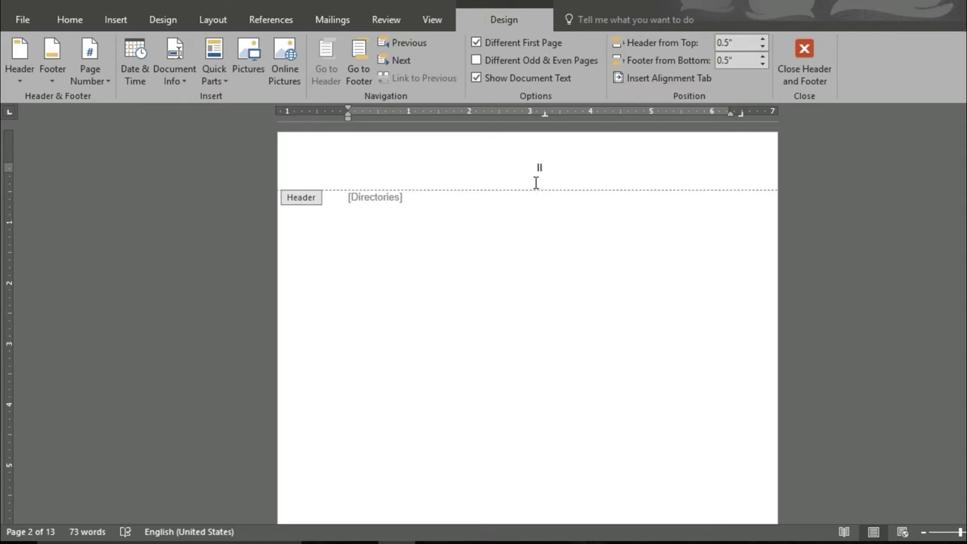
click(525, 171)
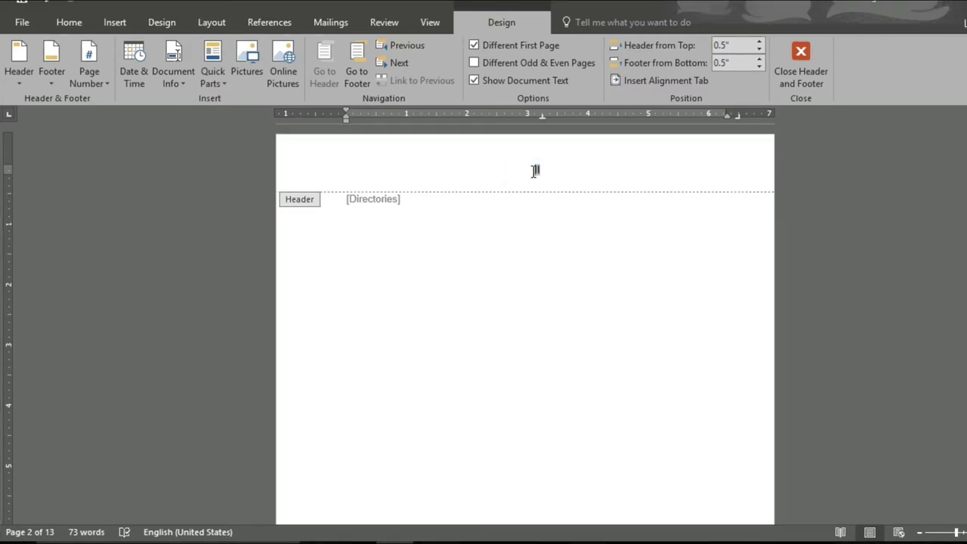
click(115, 22)
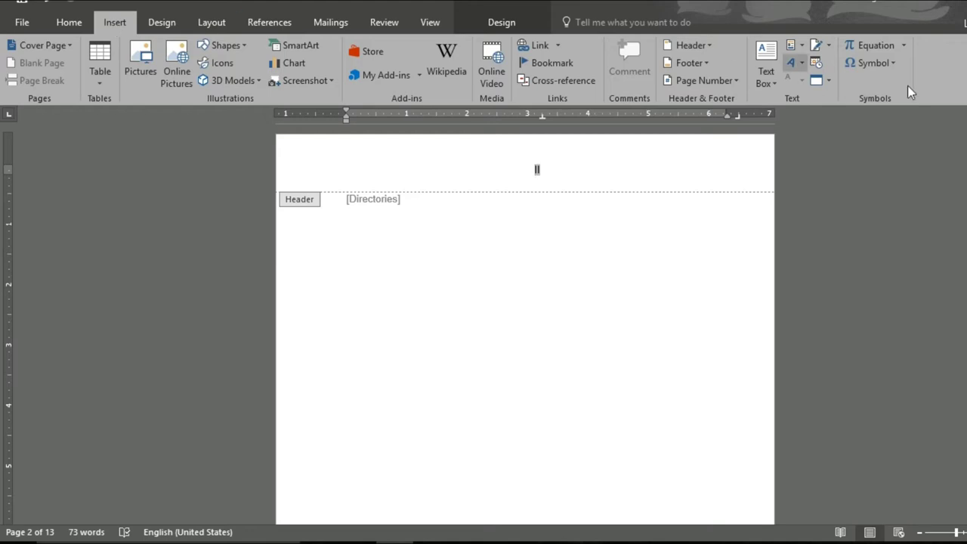
click(887, 64)
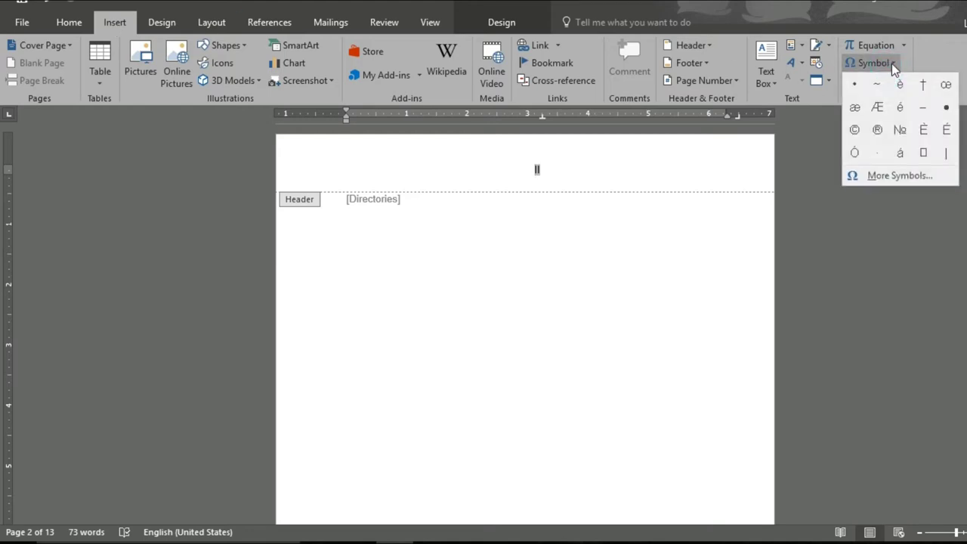
click(922, 110)
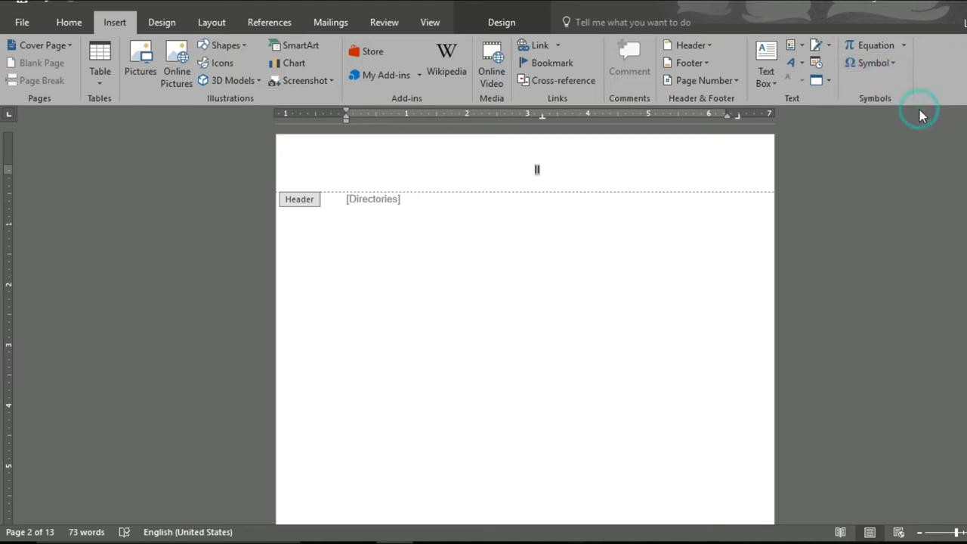
click(593, 173)
text(II)
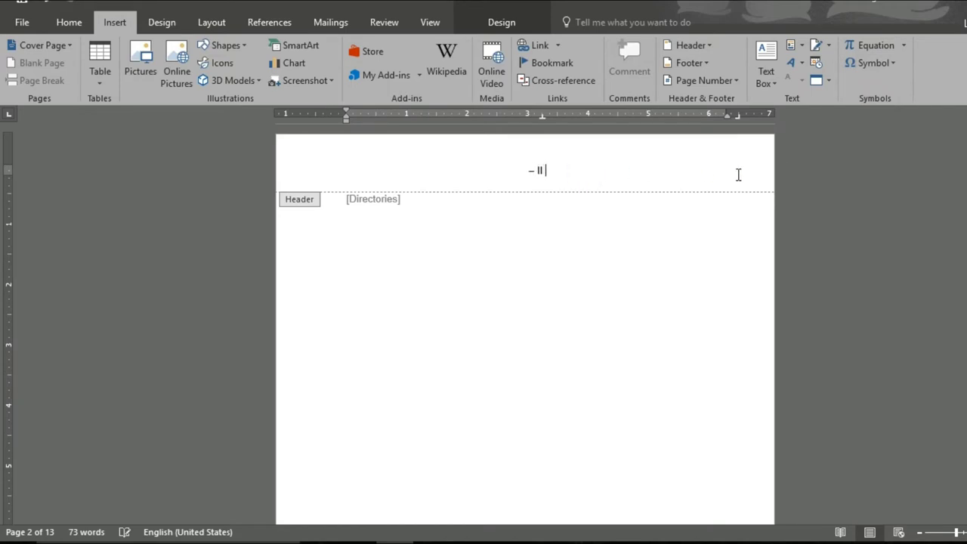
click(880, 65)
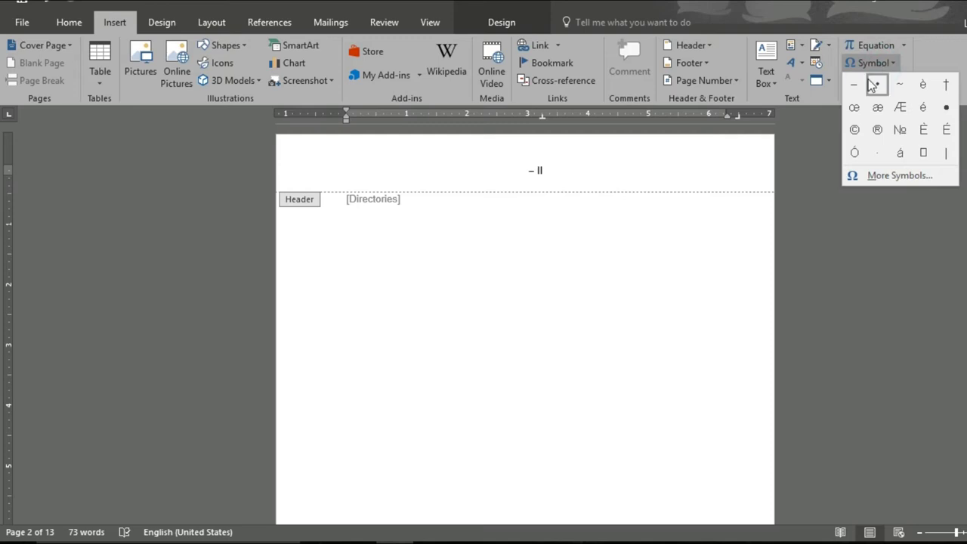
click(854, 86)
Leave header editing and return to the body text of the [Directories] page
click(566, 177)
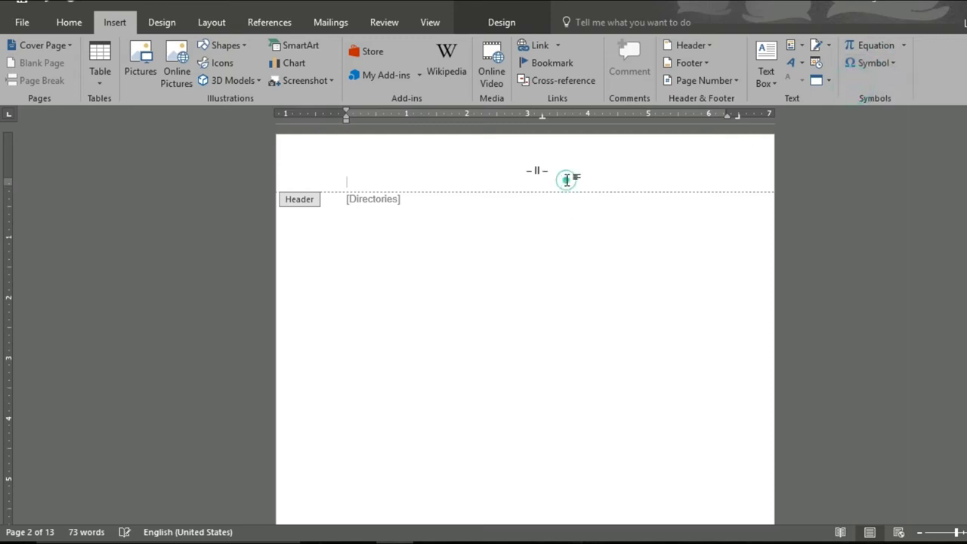
double_click(536, 170)
click(560, 251)
click(593, 169)
double_click(576, 226)
click(526, 294)
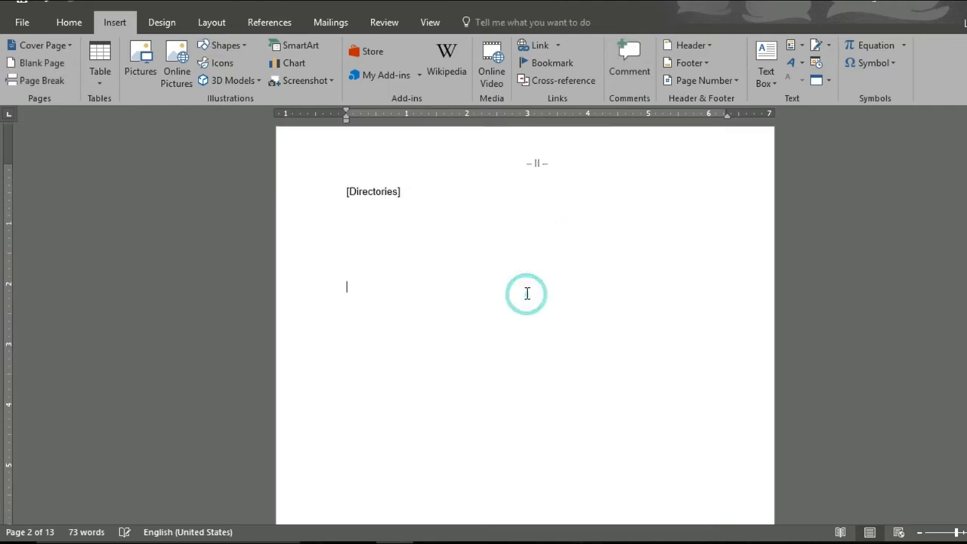
Examine the header page numbering on the [Directories] page and on the following [Main body] page
scroll(529, 287, up, 3)
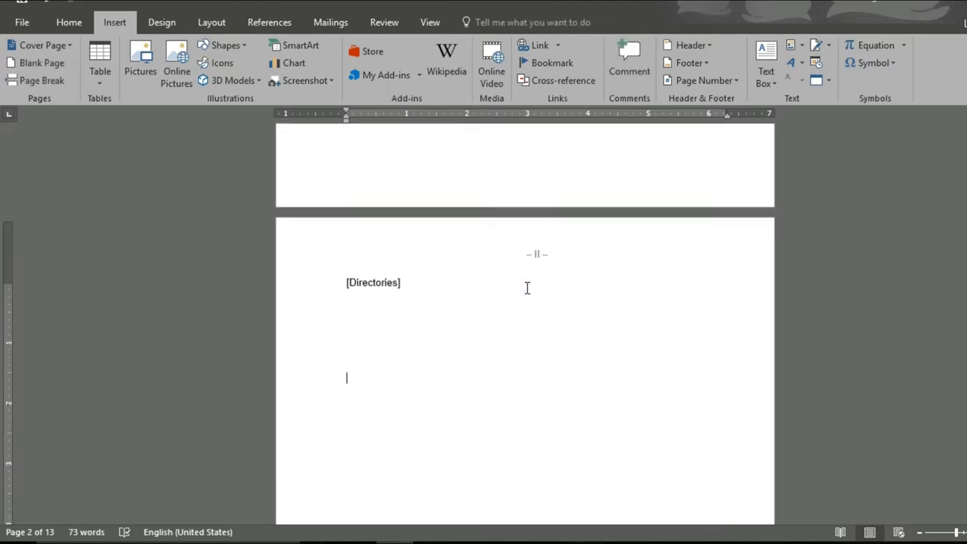
scroll(457, 347, down, 10)
click(488, 255)
click(454, 395)
click(503, 325)
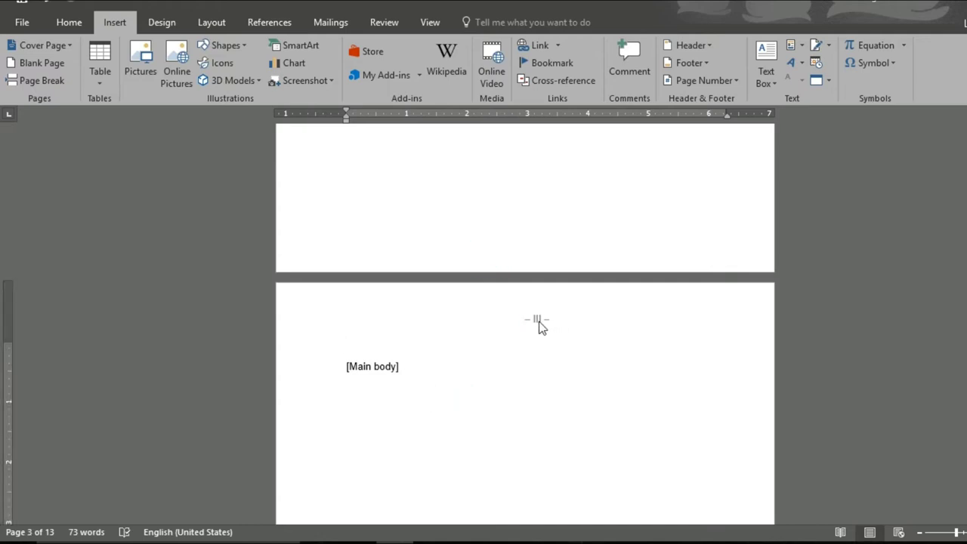
drag(416, 366, 330, 363)
click(414, 384)
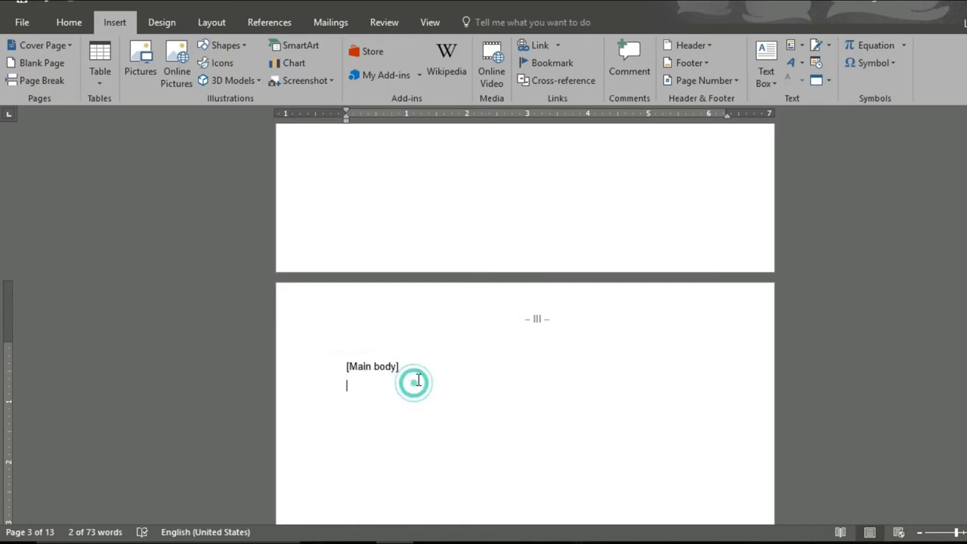
drag(421, 376, 339, 367)
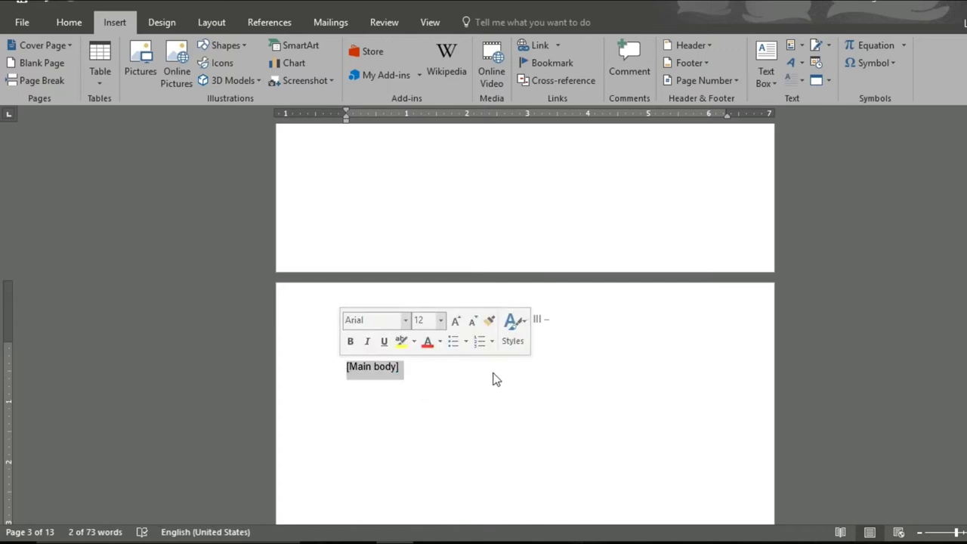
click(578, 319)
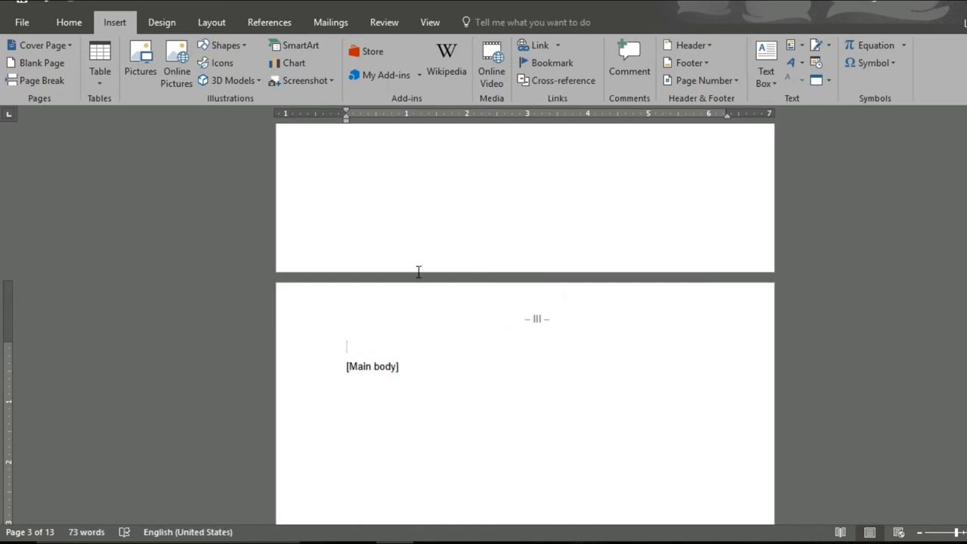
Insert a Next Page section break at the end of the [Directories] page, before the [Main body] page
click(440, 238)
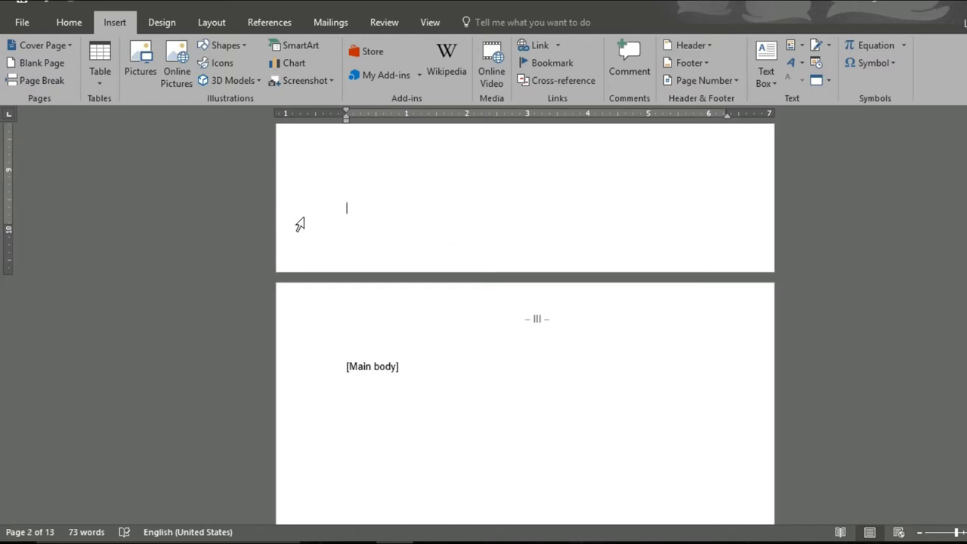
click(370, 210)
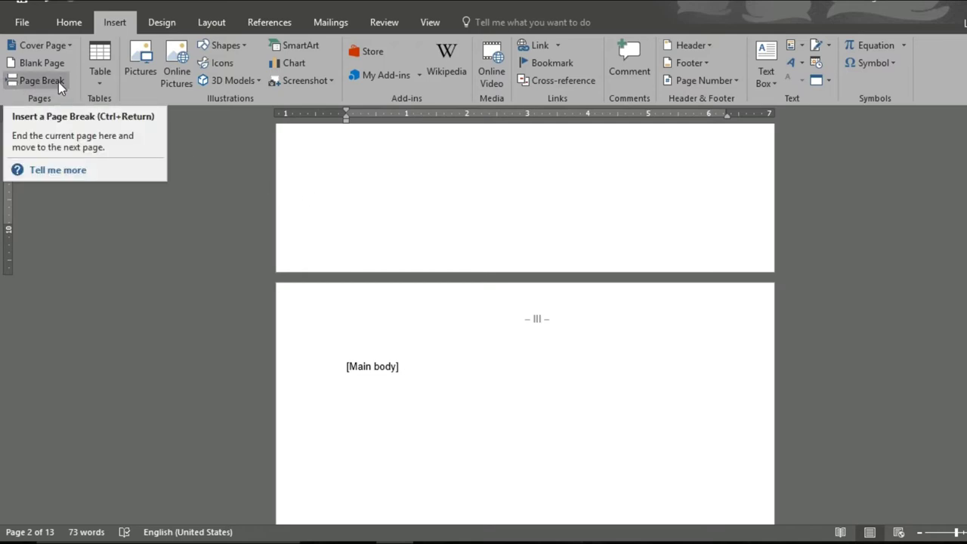
click(212, 23)
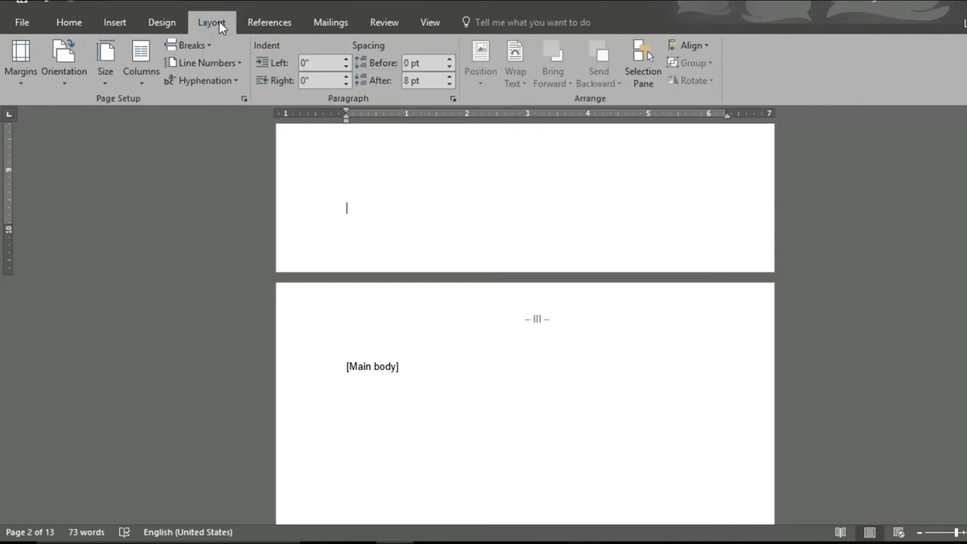
click(208, 46)
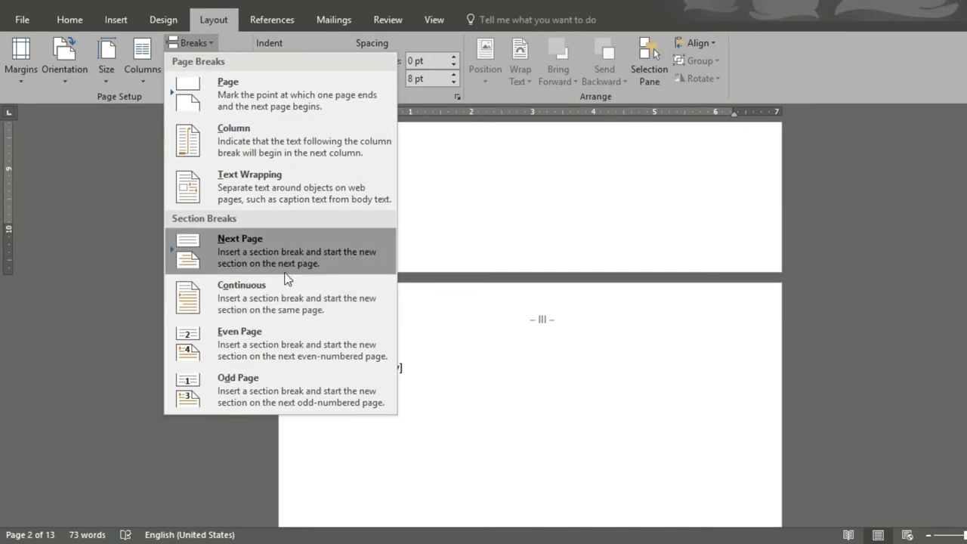
click(256, 268)
click(412, 321)
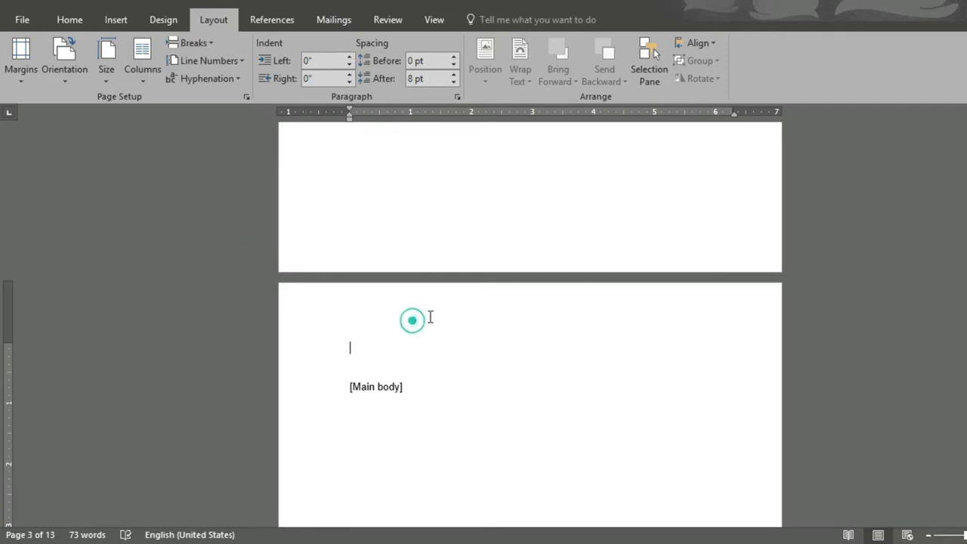
click(529, 306)
scroll(517, 331, up, 6)
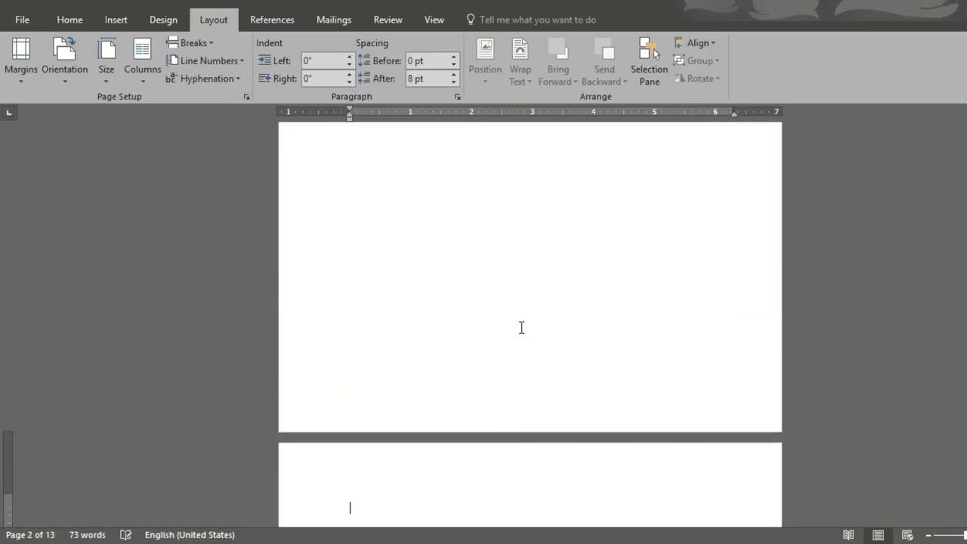
Insert a centred page number in the header of the [Main body] page using the Plain Number 2 style
scroll(522, 327, up, 2)
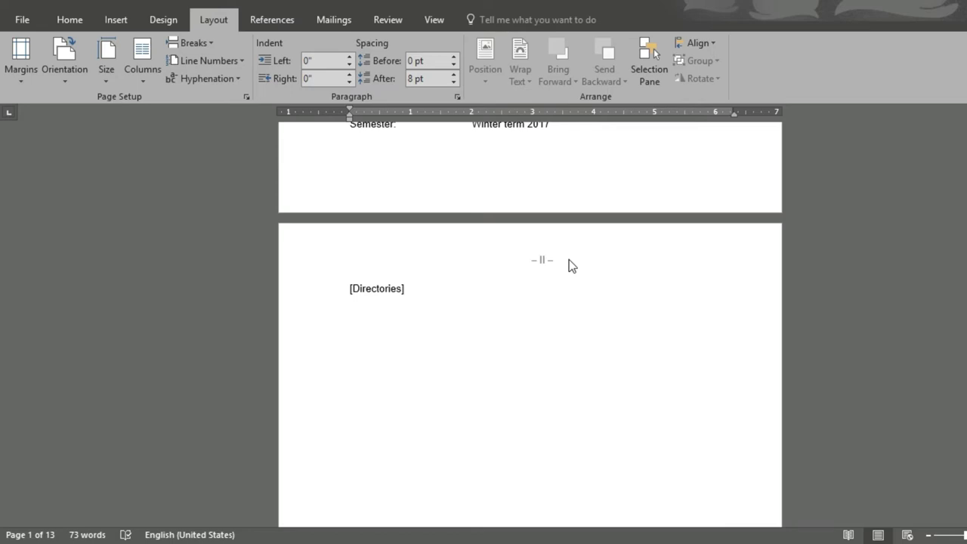
scroll(571, 266, down, 8)
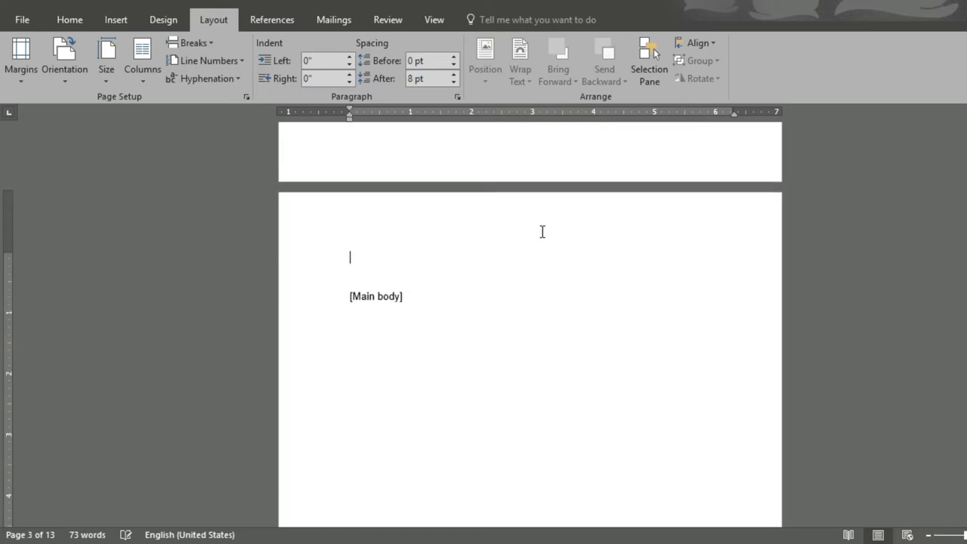
double_click(542, 231)
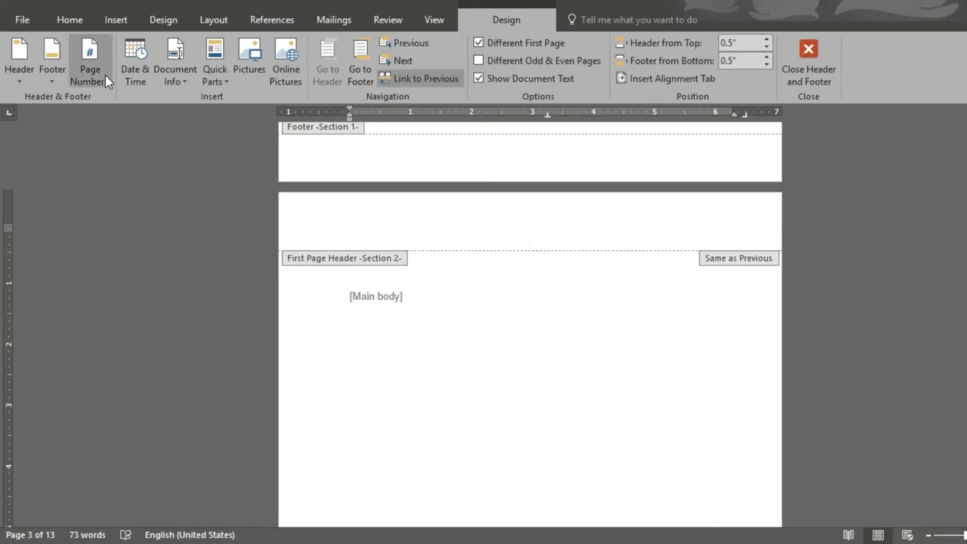
click(90, 69)
mouse_move(119, 98)
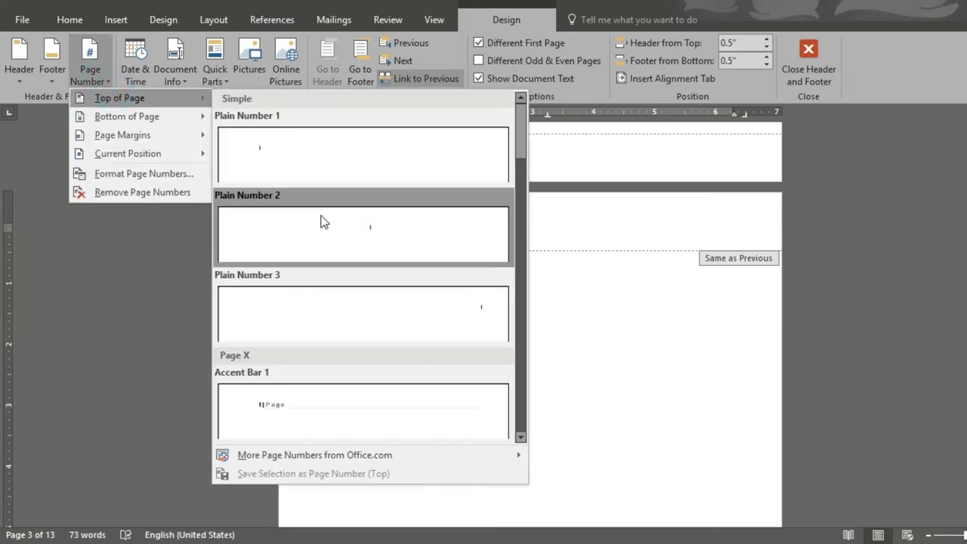
click(321, 225)
Set the number format of the [Main body] page number to Arabic numerals (1, 2, 3, ...)
click(526, 227)
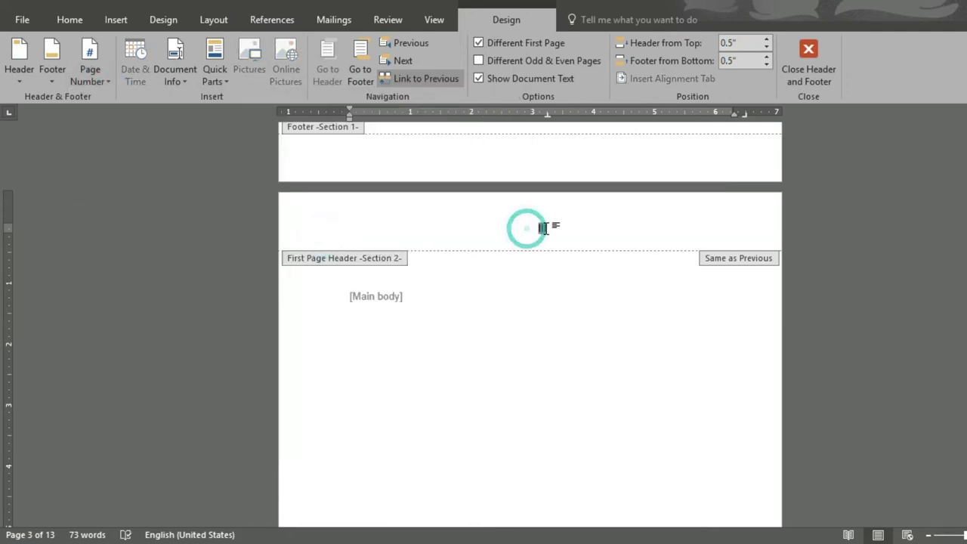
click(90, 69)
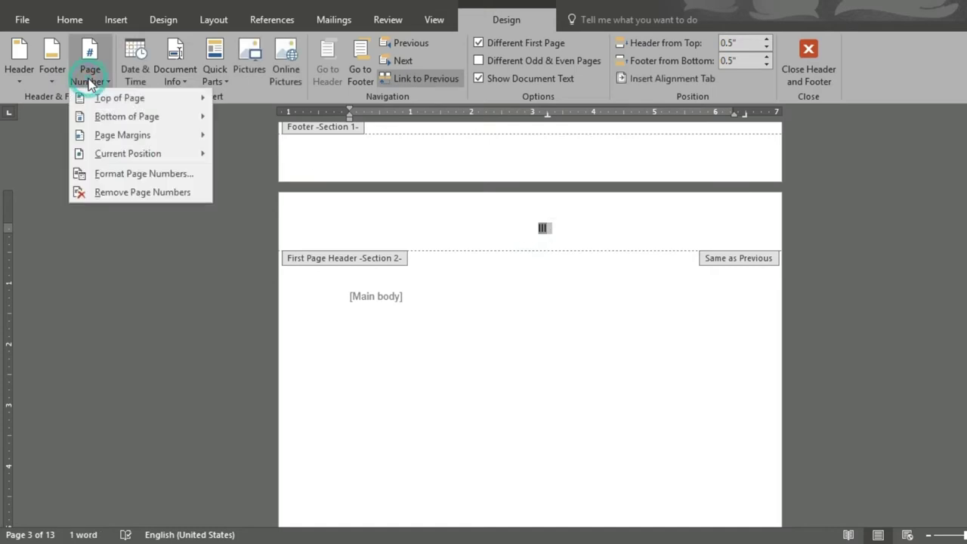
click(148, 175)
click(195, 217)
scroll(212, 241, up, 1)
click(199, 231)
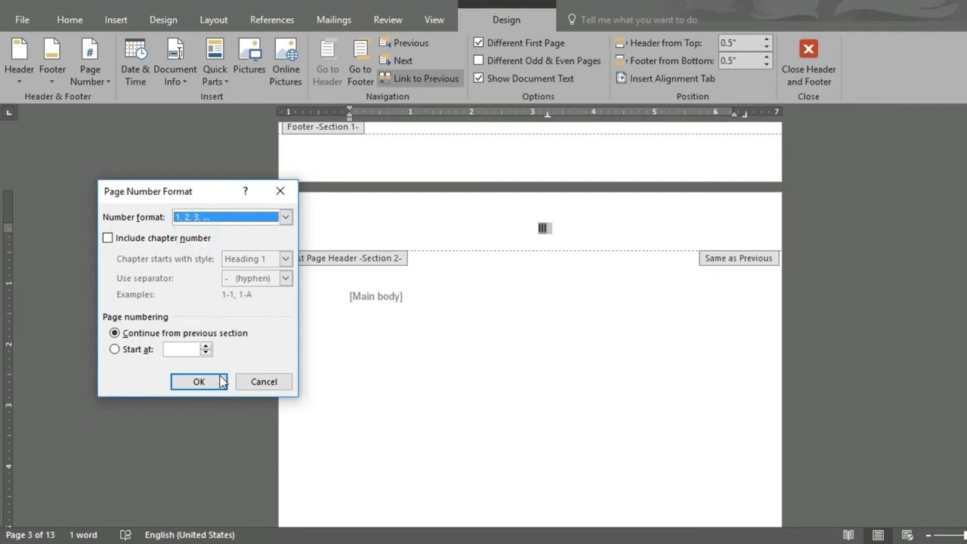
click(220, 381)
Enclose the [Main body] page number in the header between two en dashes, separated from the number by spaces
click(522, 172)
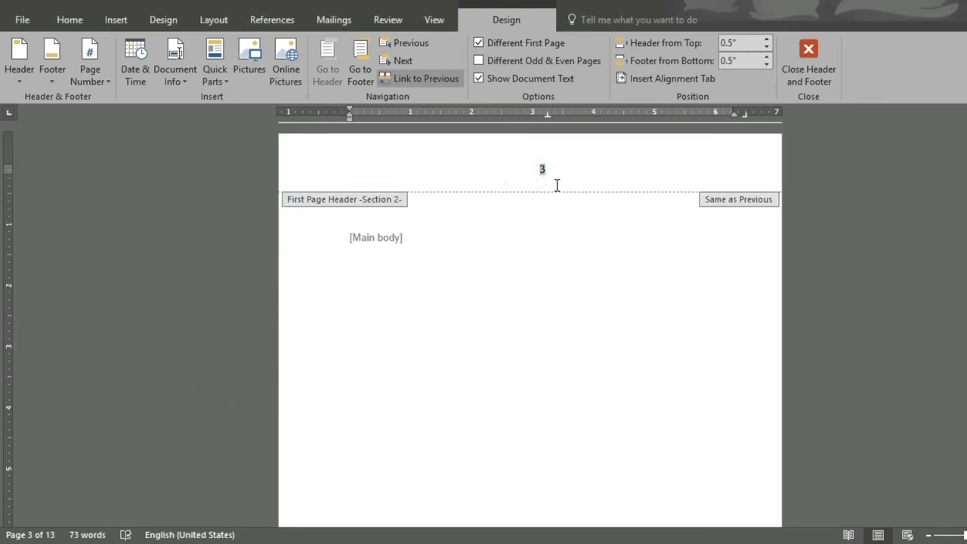
text(-)
key(BackSpace)
click(116, 20)
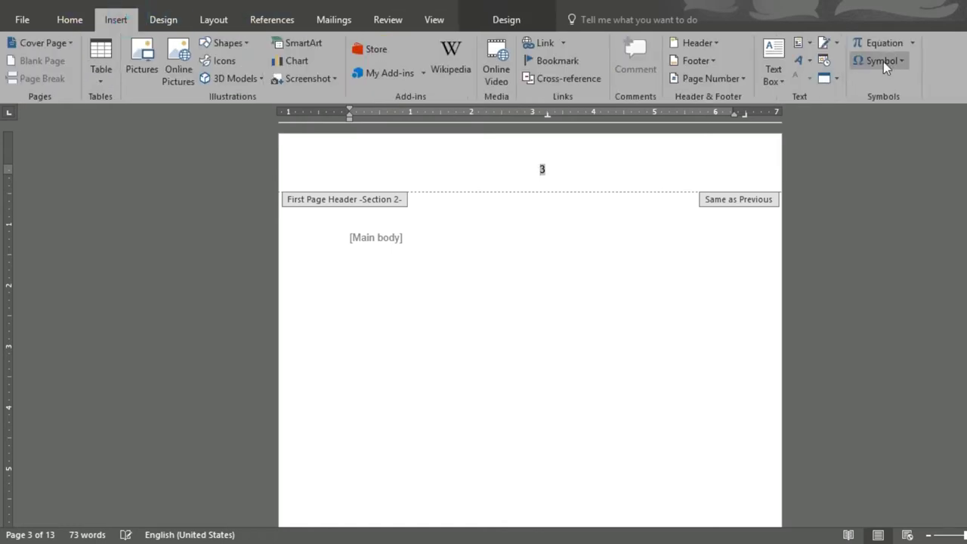
click(885, 65)
click(862, 91)
click(597, 173)
click(604, 174)
click(877, 65)
click(859, 81)
Set the page numbering of the [Main body] section to start at 1
double_click(543, 171)
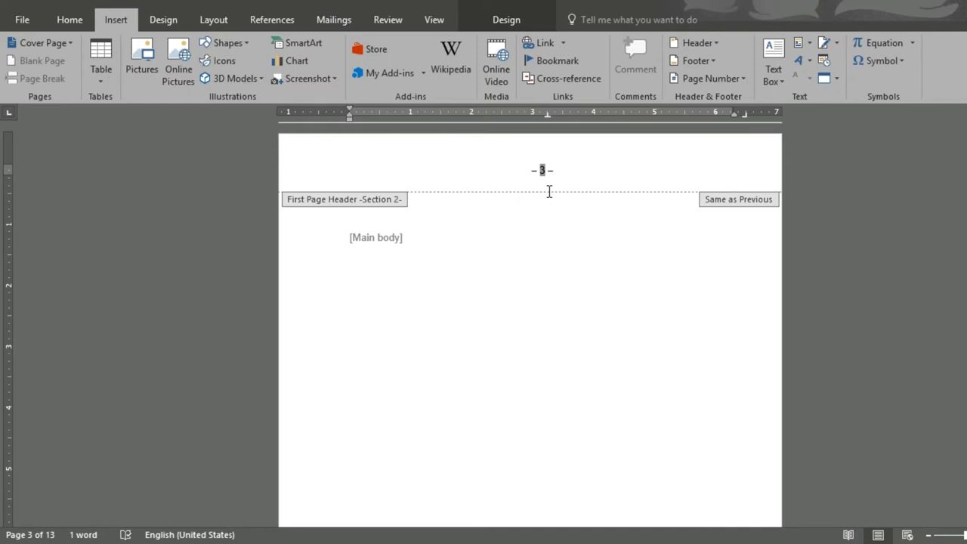
click(521, 21)
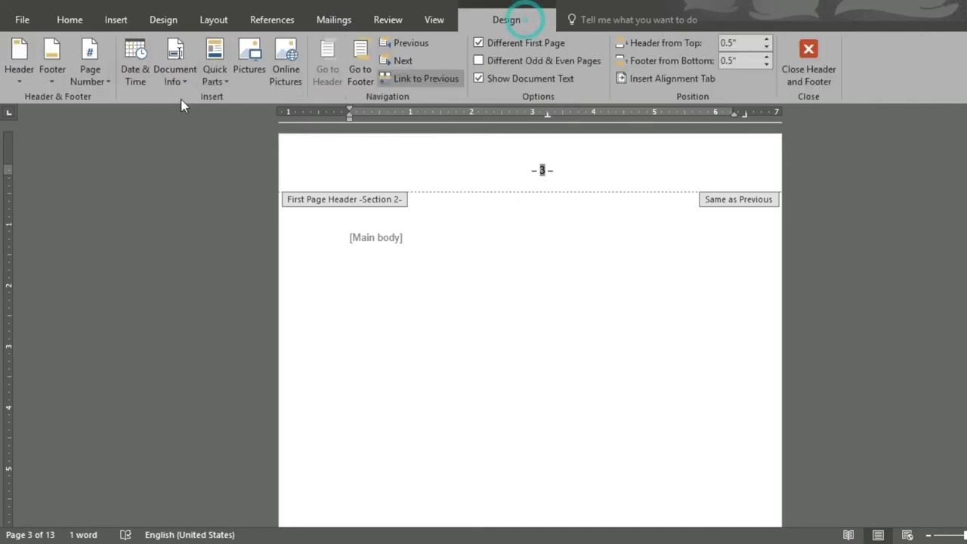
click(90, 75)
click(113, 174)
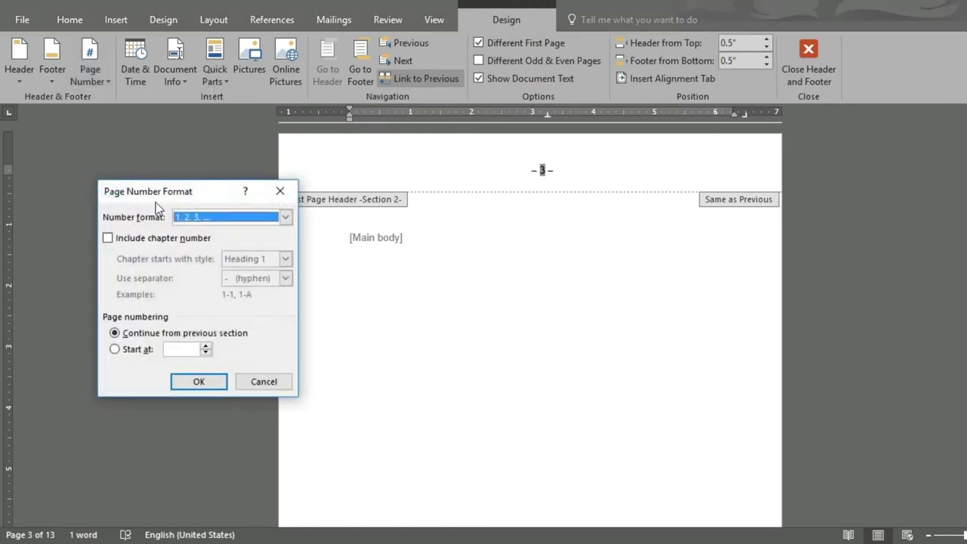
click(114, 349)
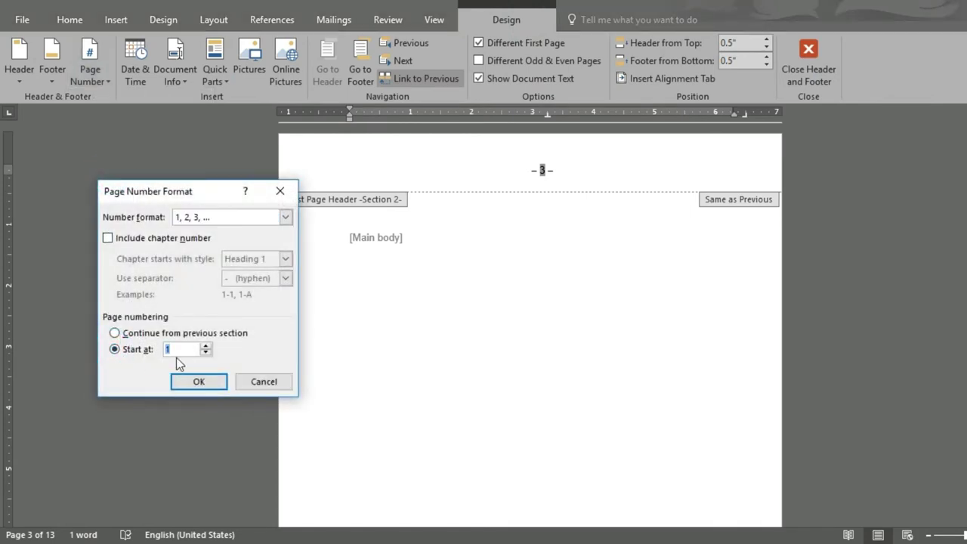
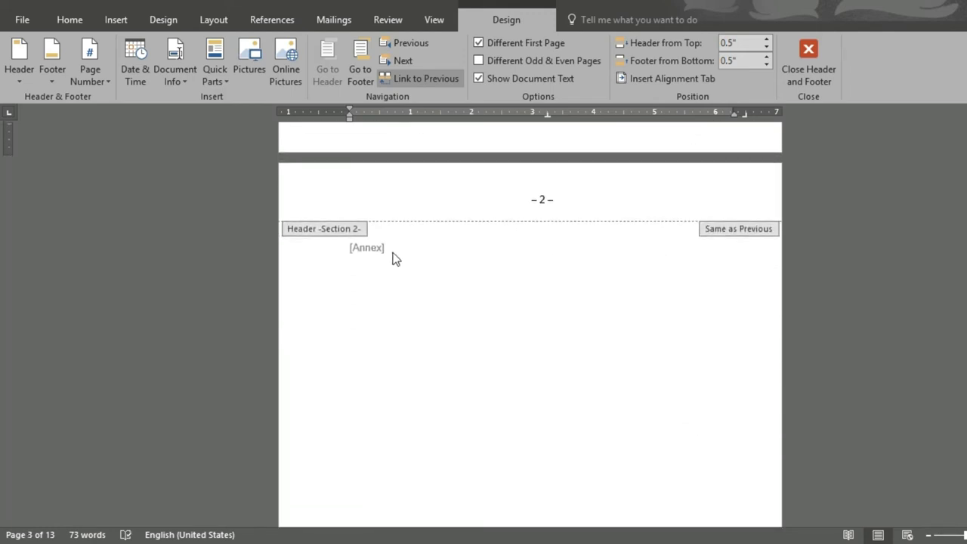
double_click(395, 248)
click(405, 244)
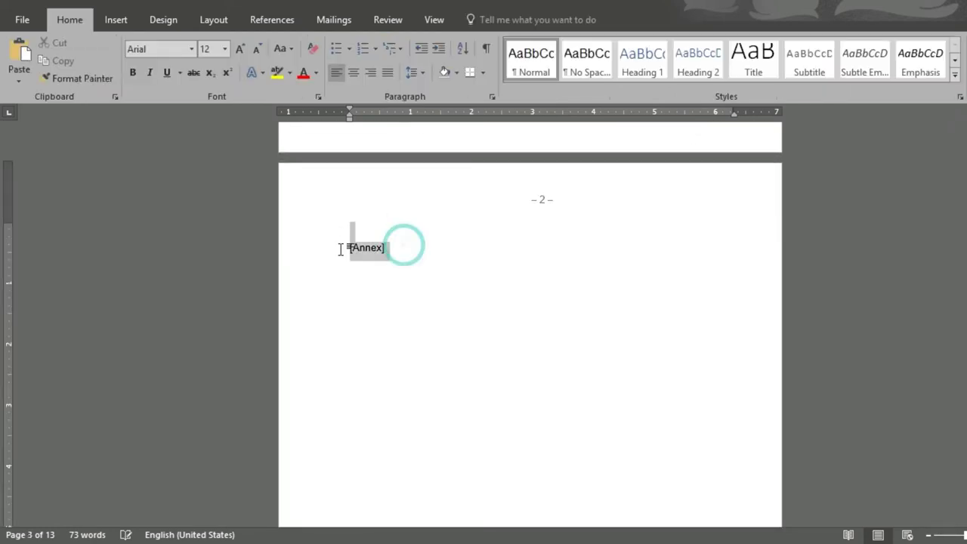
click(511, 240)
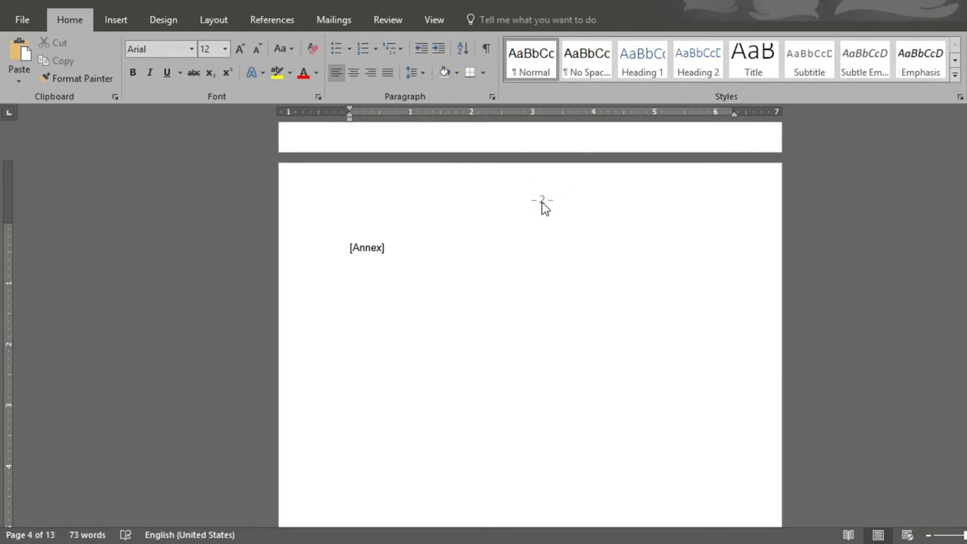
double_click(541, 202)
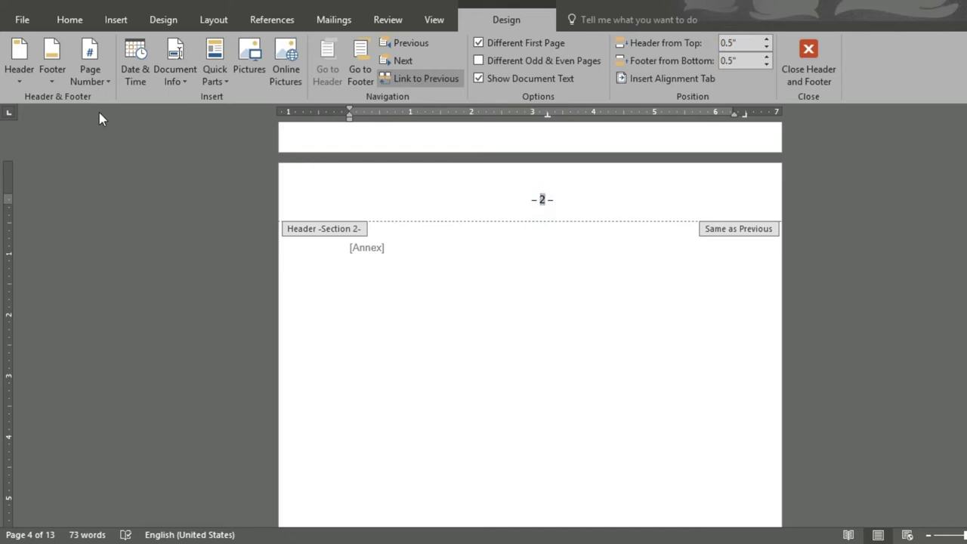
click(98, 83)
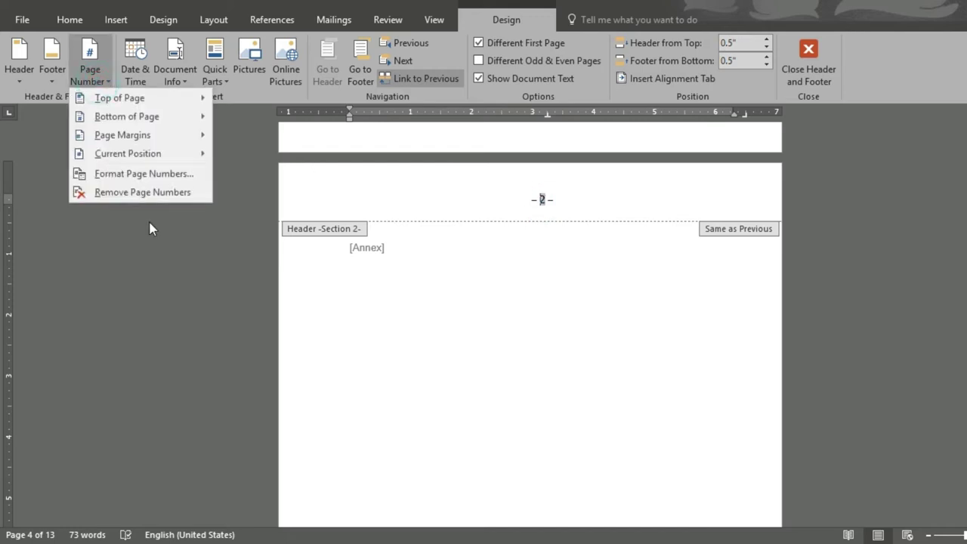
click(144, 176)
click(234, 217)
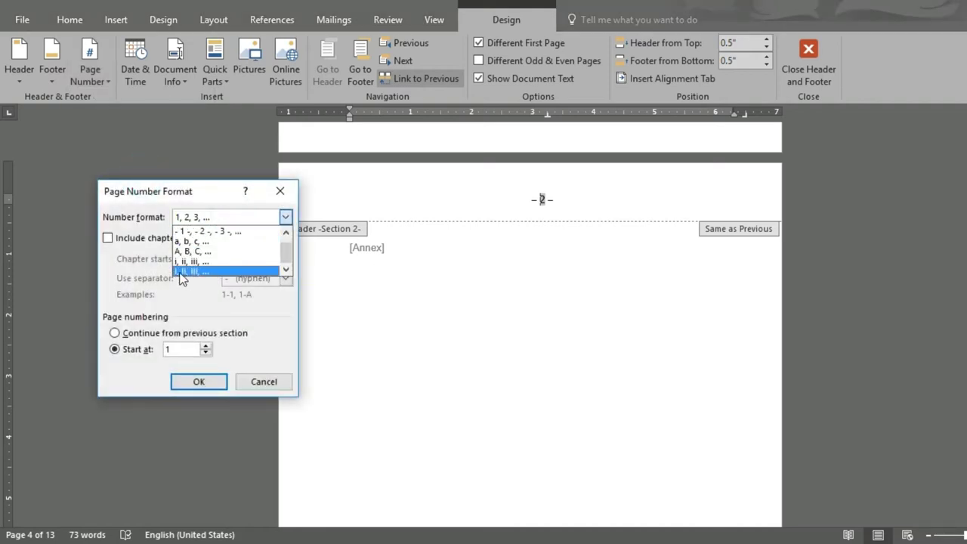
click(268, 383)
Leave header editing and insert a Next Page section break at the end of the [Main body] page, before the [Annex] page
scroll(504, 234, up, 3)
click(331, 195)
click(337, 200)
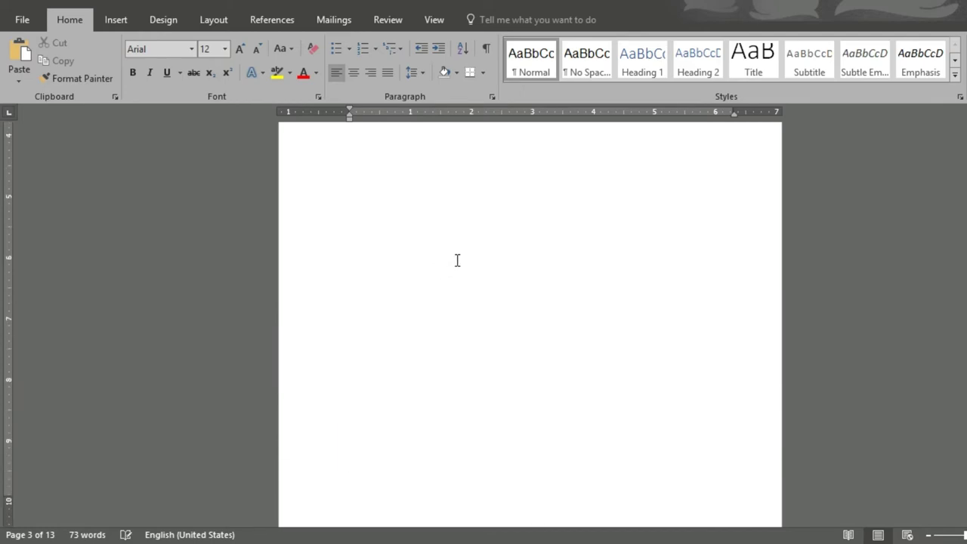
click(218, 22)
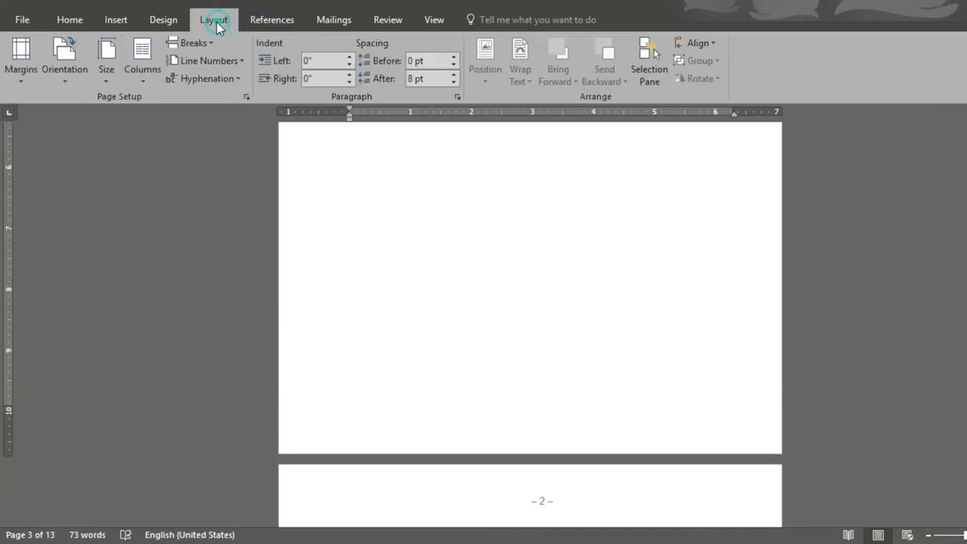
click(198, 45)
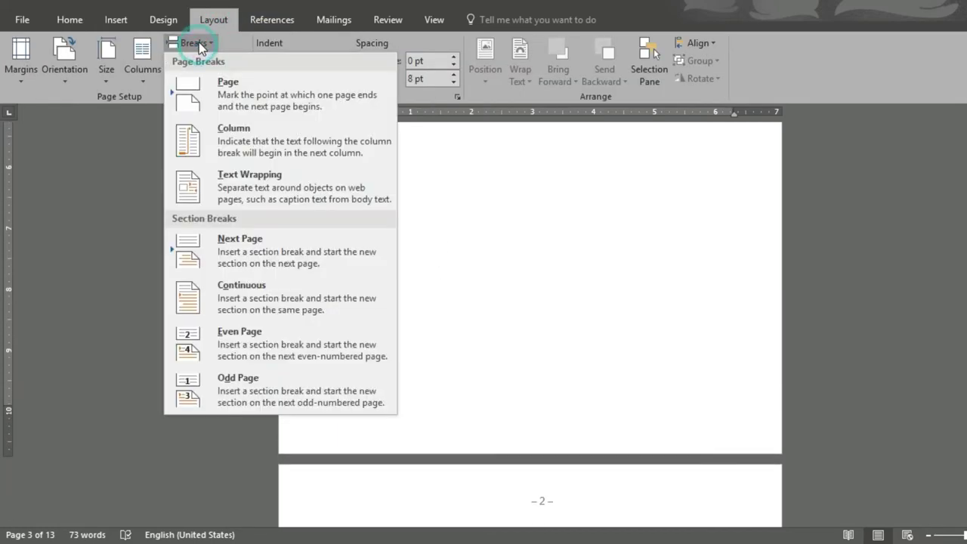
click(284, 255)
Format the [Annex] page number as Roman numerals (I, II, III, ...) and make it continue from the previous section
double_click(522, 386)
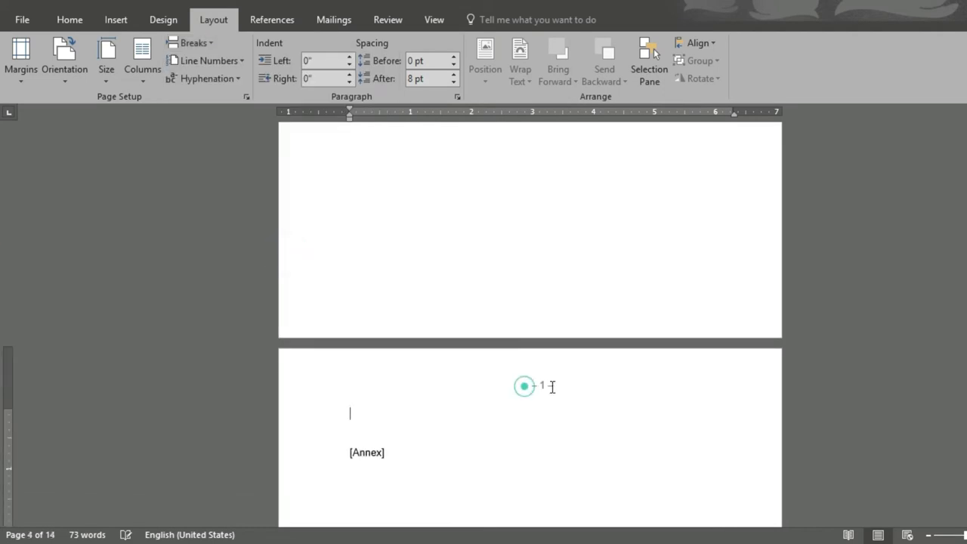
double_click(541, 385)
click(92, 79)
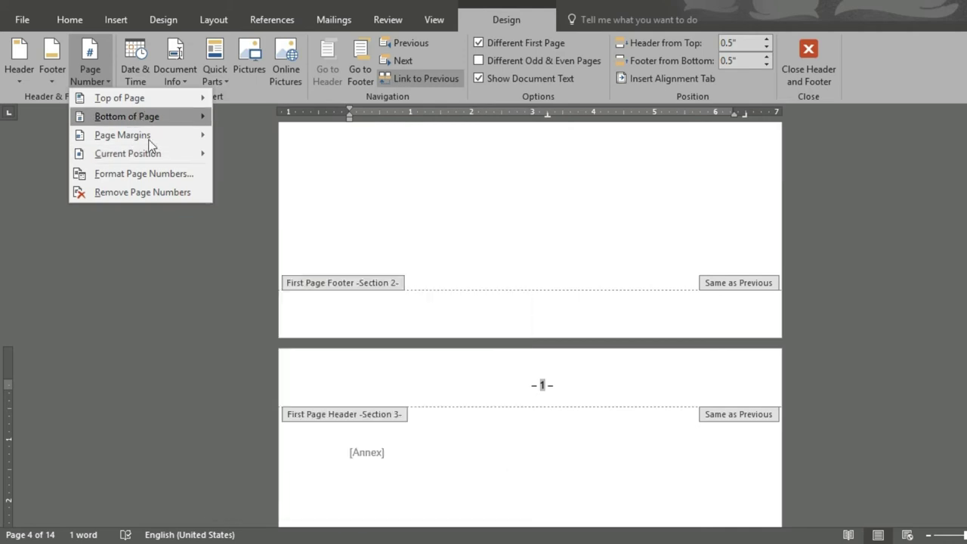
click(144, 174)
click(216, 217)
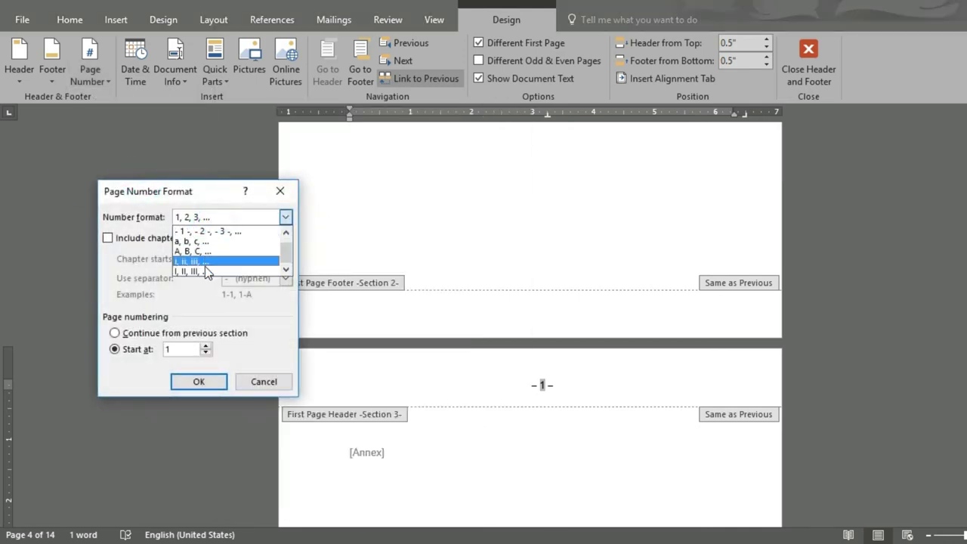
click(201, 271)
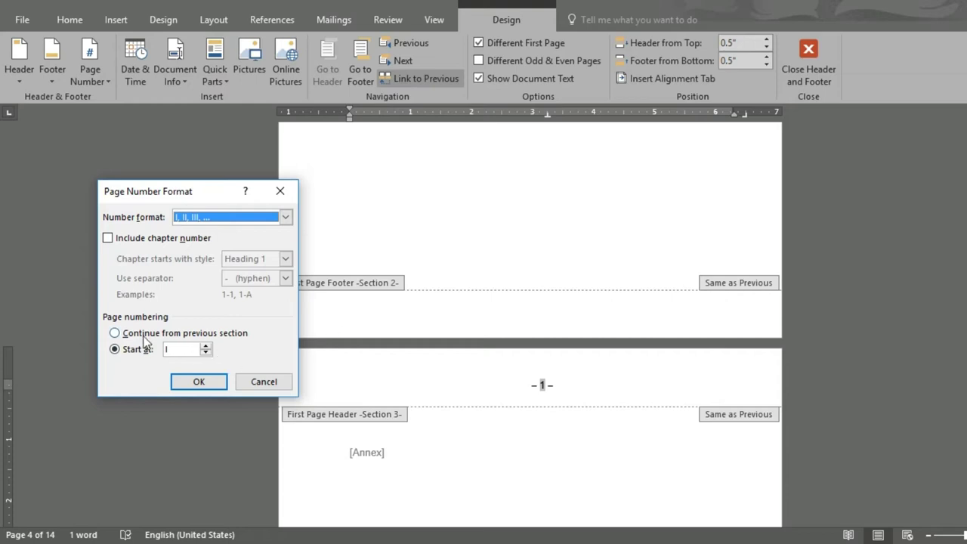
click(114, 333)
click(210, 383)
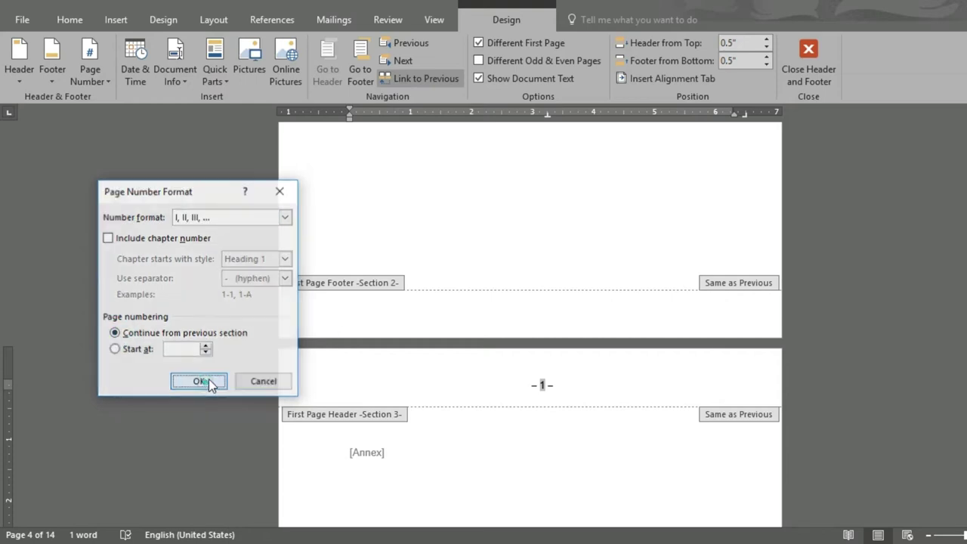
Extend the [Main body] section with empty paragraphs until it spans six pages, and check the header numbering through to the [Annex] page
scroll(522, 289, up, 10)
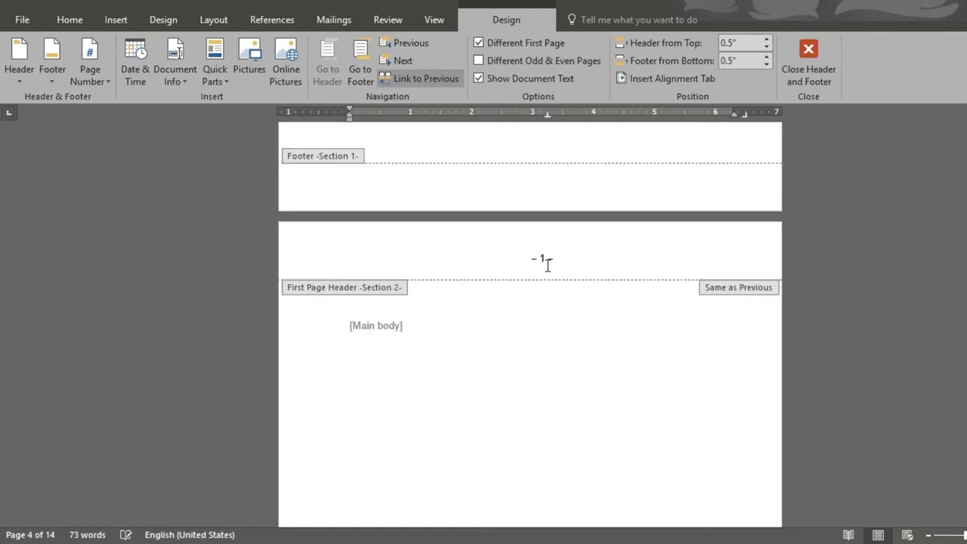
click(555, 287)
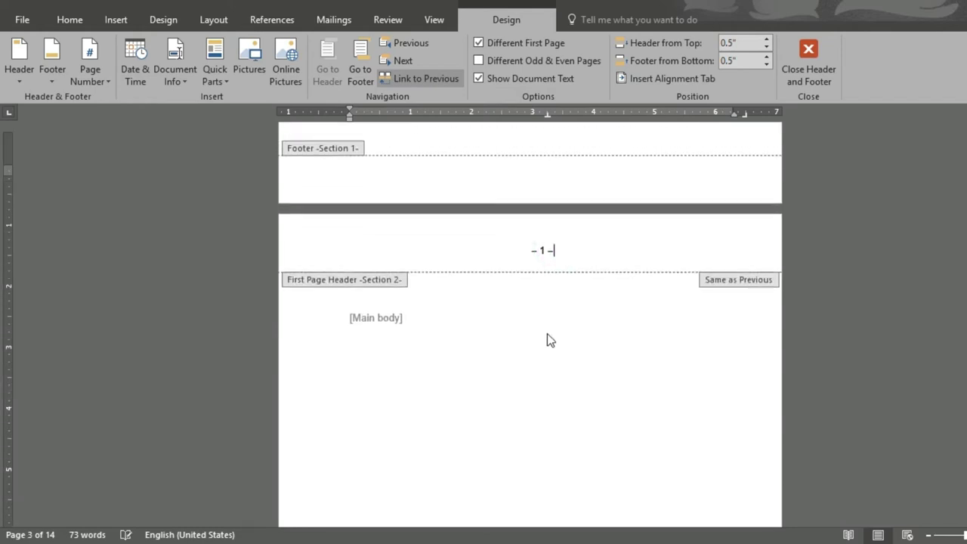
scroll(546, 333, down, 2)
double_click(417, 217)
scroll(429, 302, down, 3)
key(Down)
key(Down)
key(Down)
key(Down)
key(Down)
key(Down)
key(Down)
key(Down)
key(Down)
key(Down)
key(Down)
key(Down)
key(Down)
key(Down)
key(Down)
key(Down)
key(Down)
key(Down)
key(Down)
key(Down)
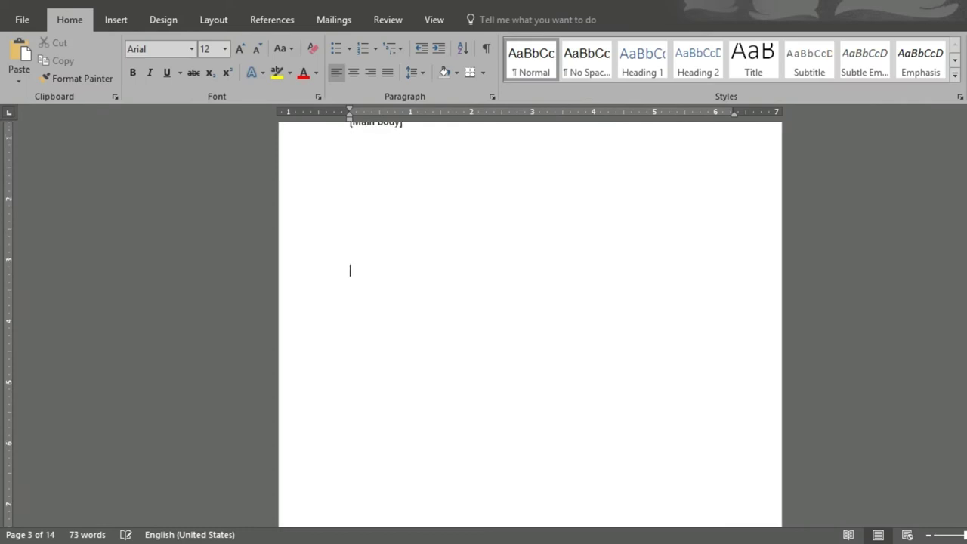
key(Down)
key(Down)
key(Down)
key(Down)
key(Down)
key(Down)
key(Down)
key(Down)
key(Down)
key(Down)
key(Down)
key(Down)
key(Down)
key(Down)
key(Down)
key(Down)
key(Down)
key(Down)
key(Down)
key(Down)
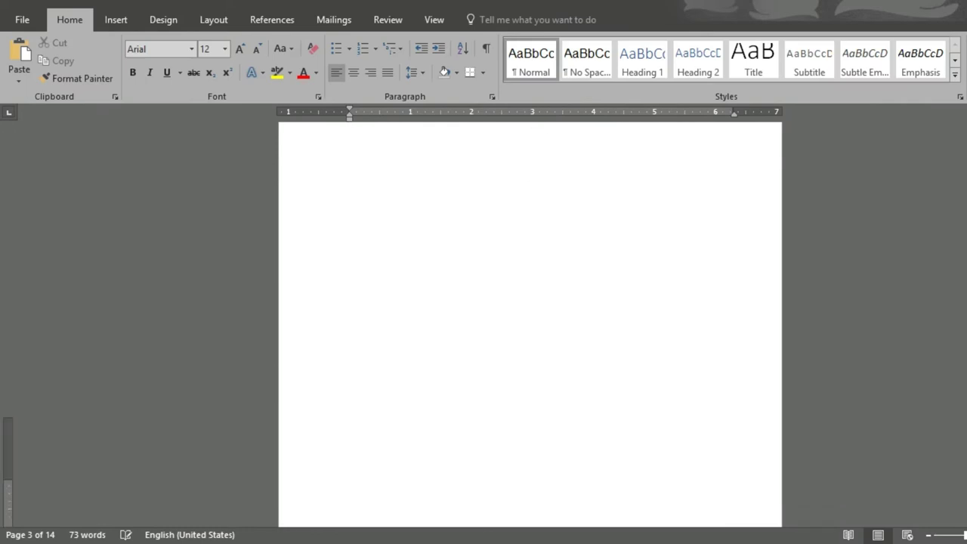
key(Down)
key(Down)
key(Down)
key(Down)
key(Down)
key(Down)
key(Down)
key(Down)
key(Down)
key(Down)
key(Down)
key(Down)
key(Down)
key(Down)
key(Down)
key(Down)
key(Down)
key(Down)
key(Down)
key(Down)
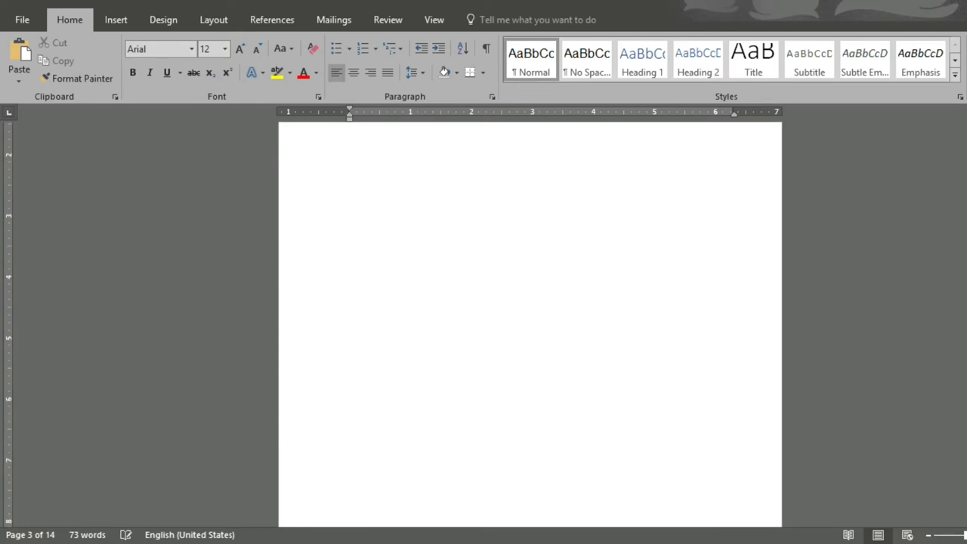
key(Return)
key(Return)
key(Return)
key(Return)
key(Return)
key(Return)
key(Return)
key(Return)
key(Return)
key(Return)
key(Return)
key(Return)
key(Return)
key(Return)
key(Return)
key(Return)
key(Return)
key(Return)
key(Return)
key(Return)
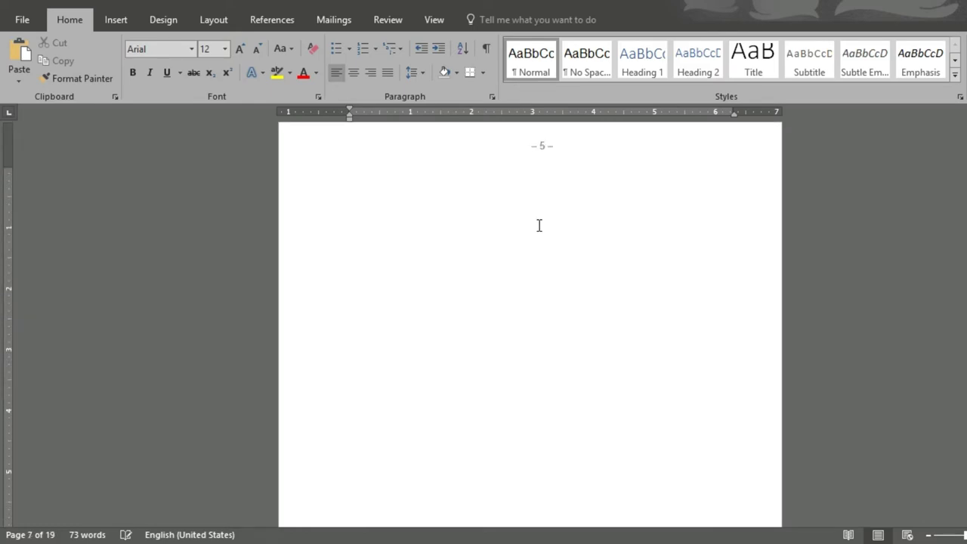
scroll(541, 270, down, 20)
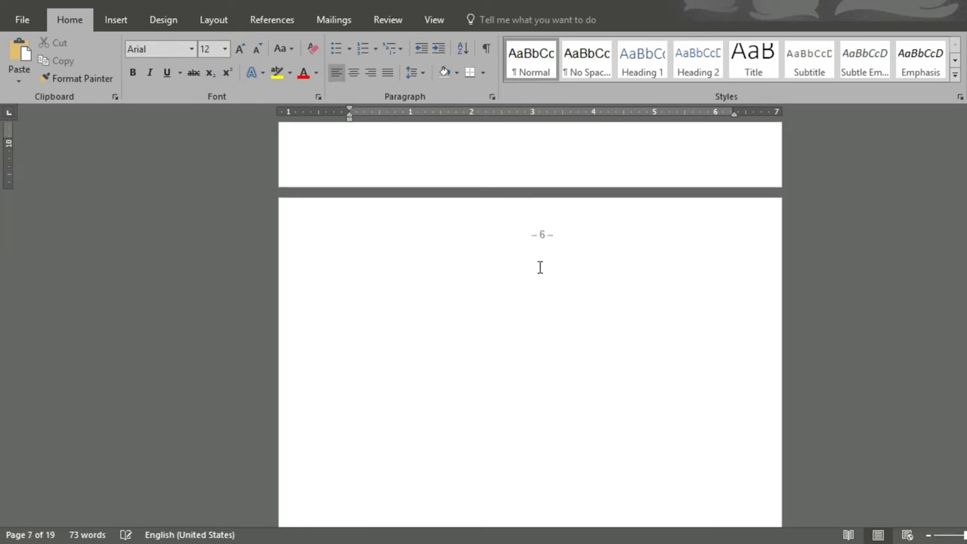
scroll(528, 261, down, 4)
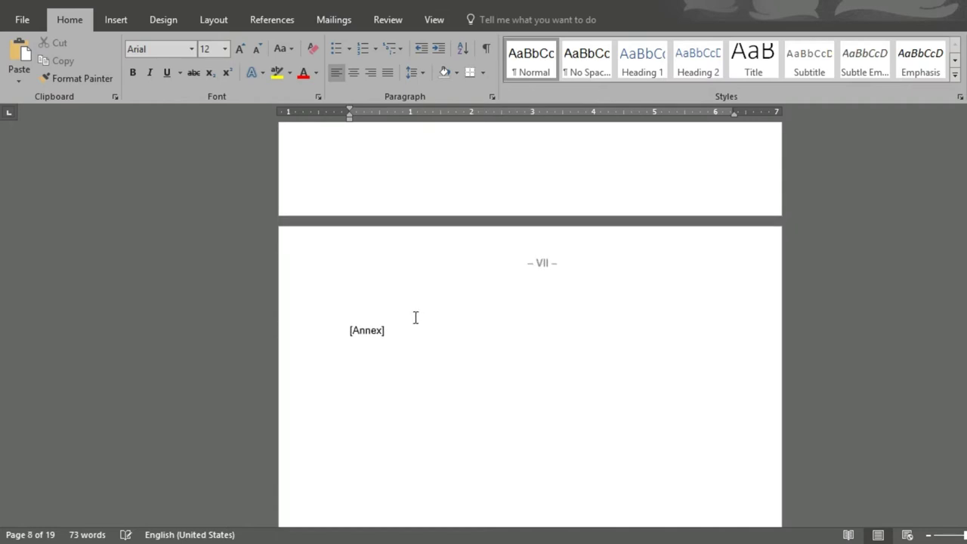
Delete the surplus empty paragraph above the [Annex] text on the annex page
click(543, 264)
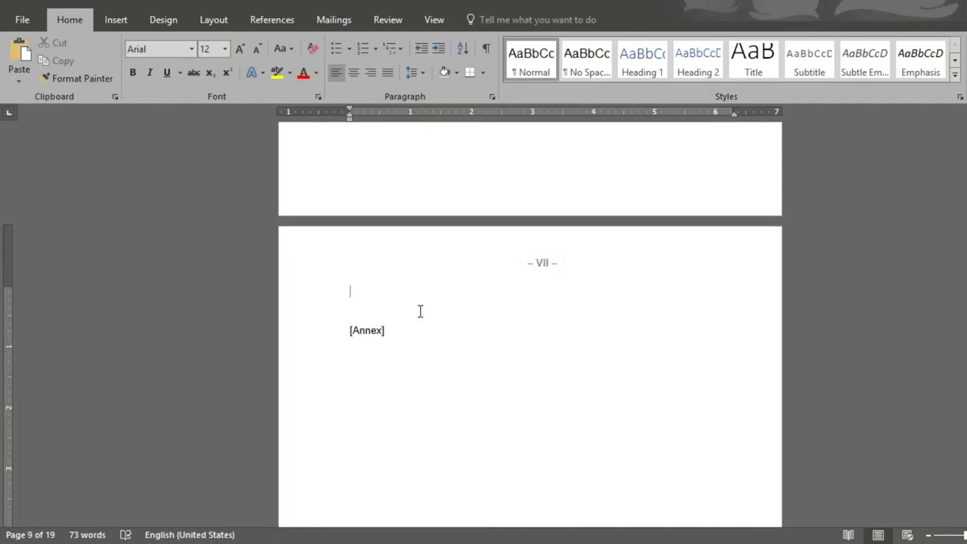
click(382, 315)
key(BackSpace)
key(BackSpace)
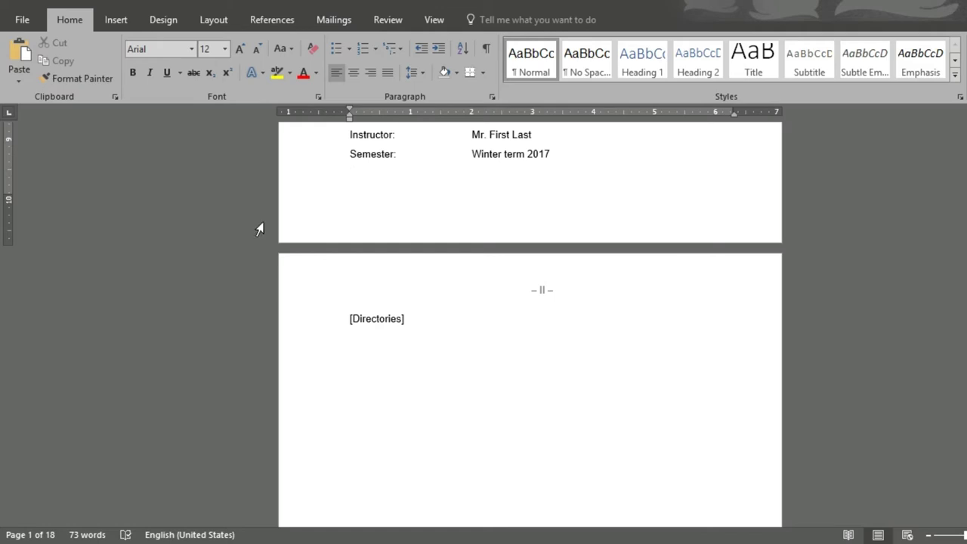
Open the custom page margin settings for the title page section to examine its margins
click(213, 18)
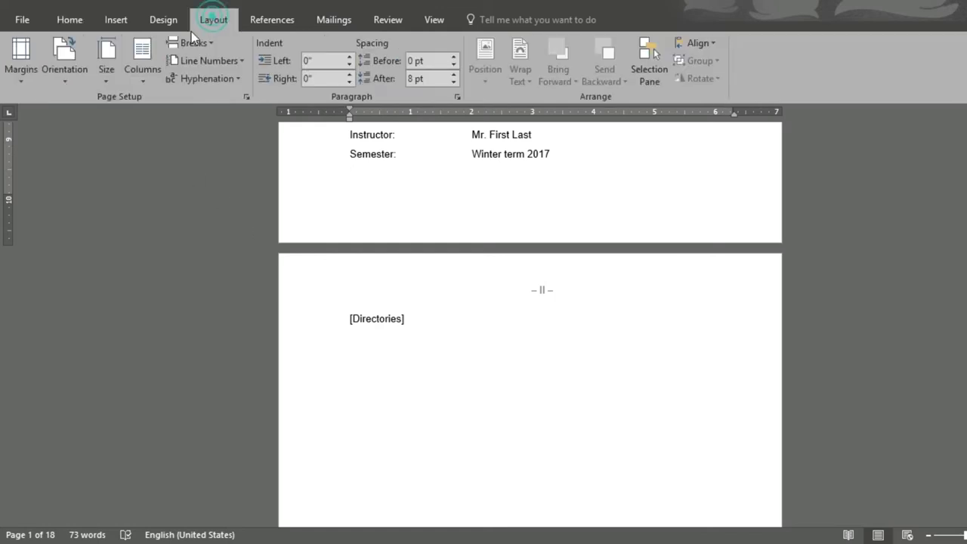
click(23, 75)
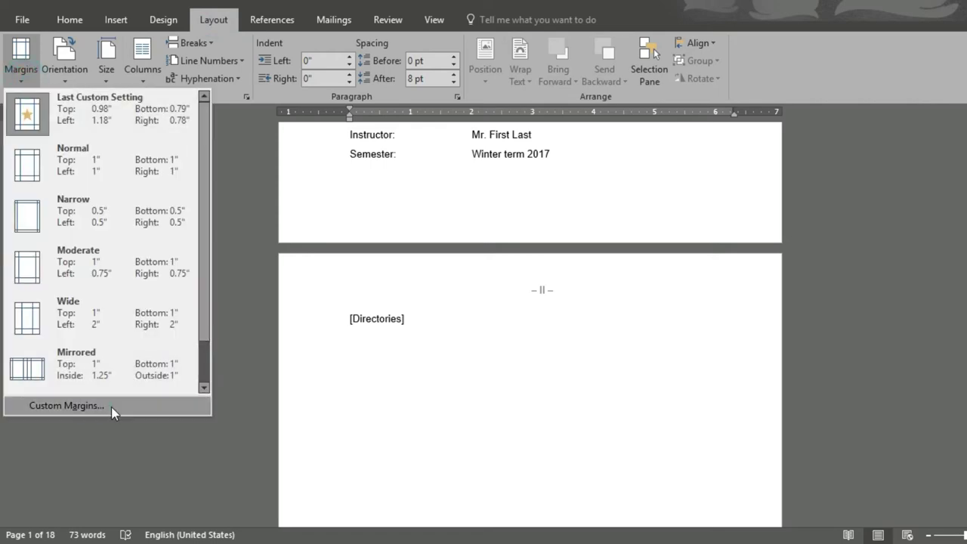
click(67, 406)
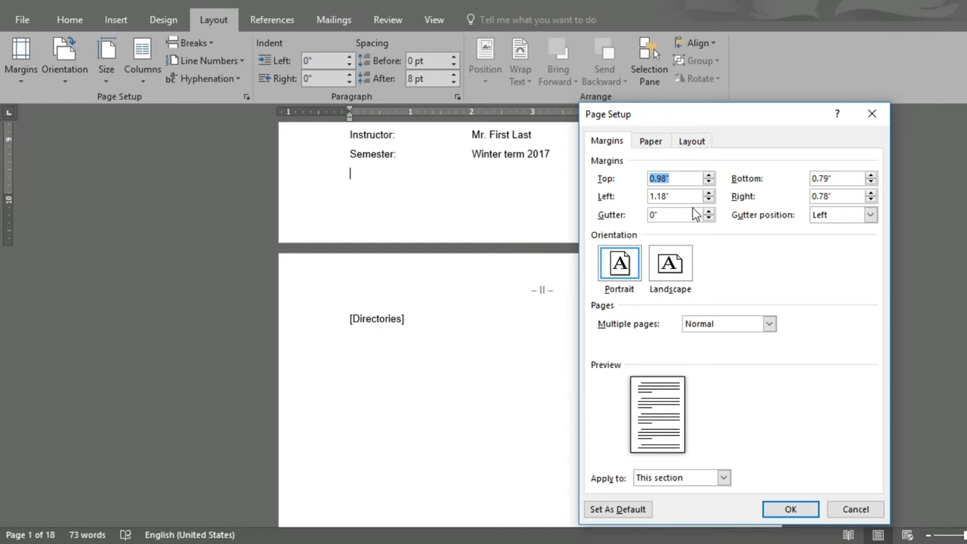
drag(746, 119, 636, 83)
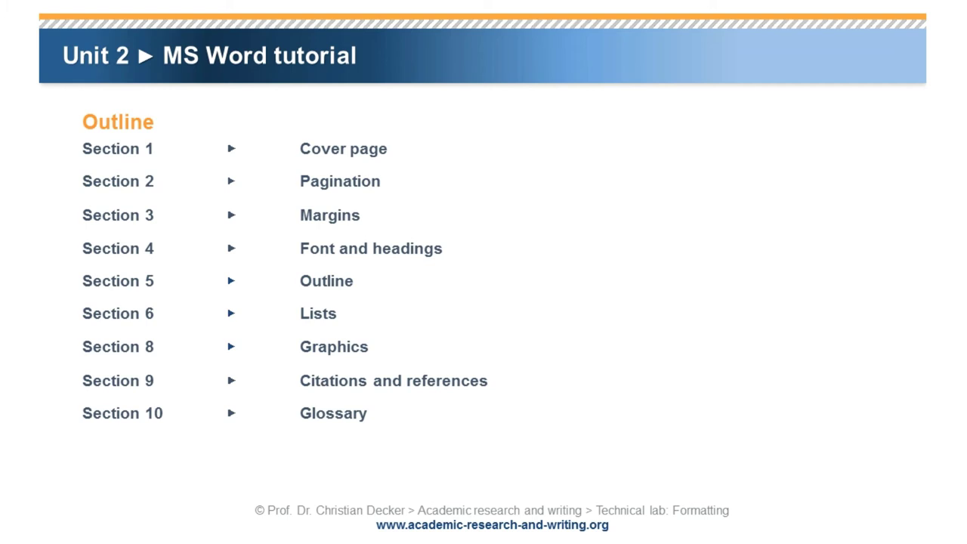
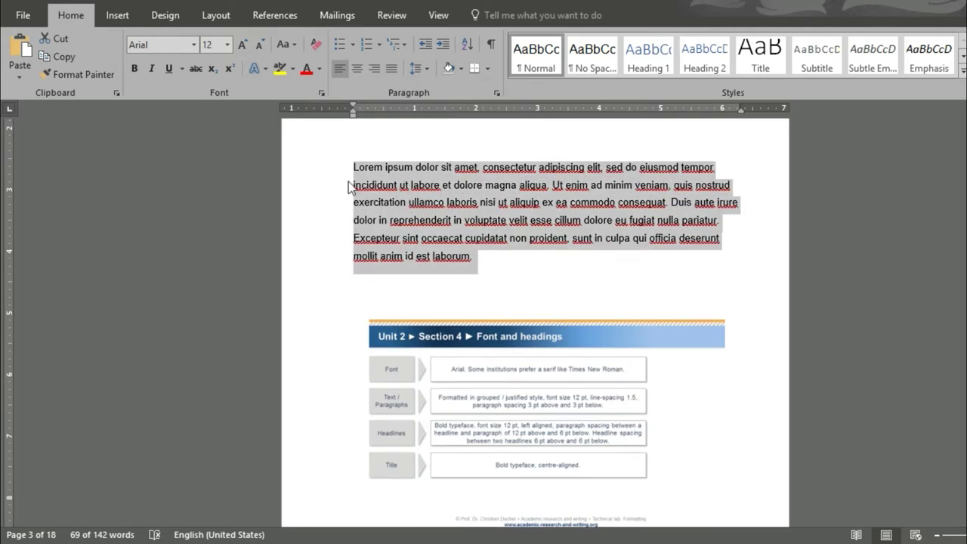
Try line spacing 1.0 on the selected Lorem ipsum paragraph, and set it back to 1.5
click(415, 68)
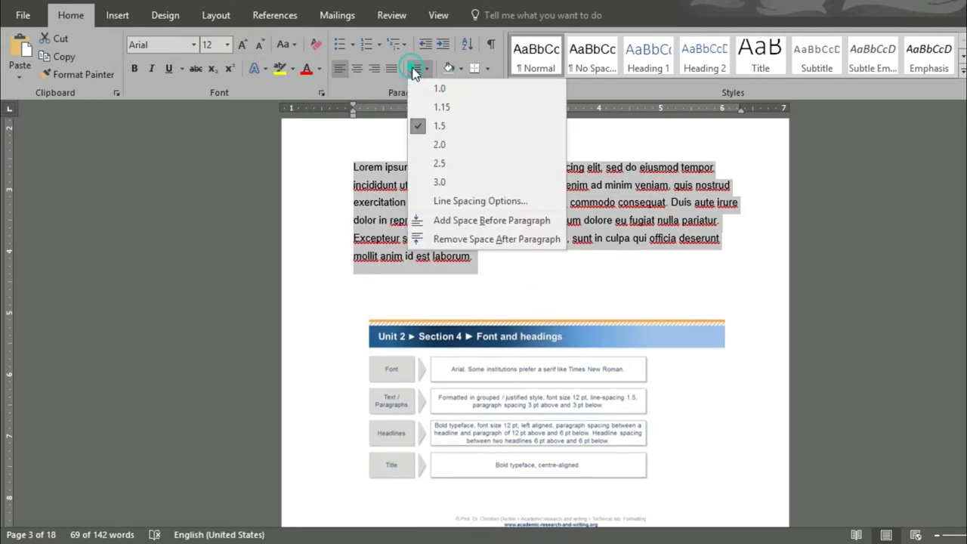
click(420, 85)
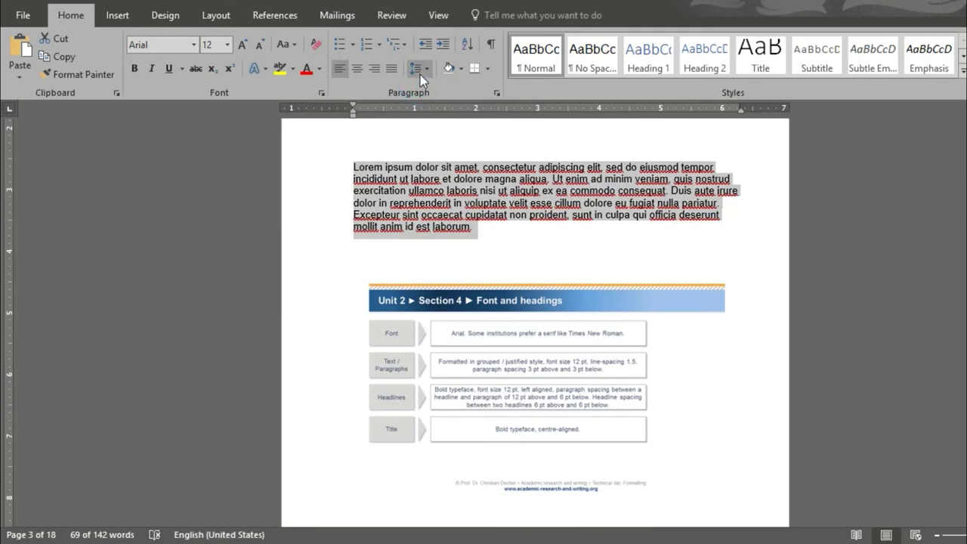
click(420, 75)
click(425, 121)
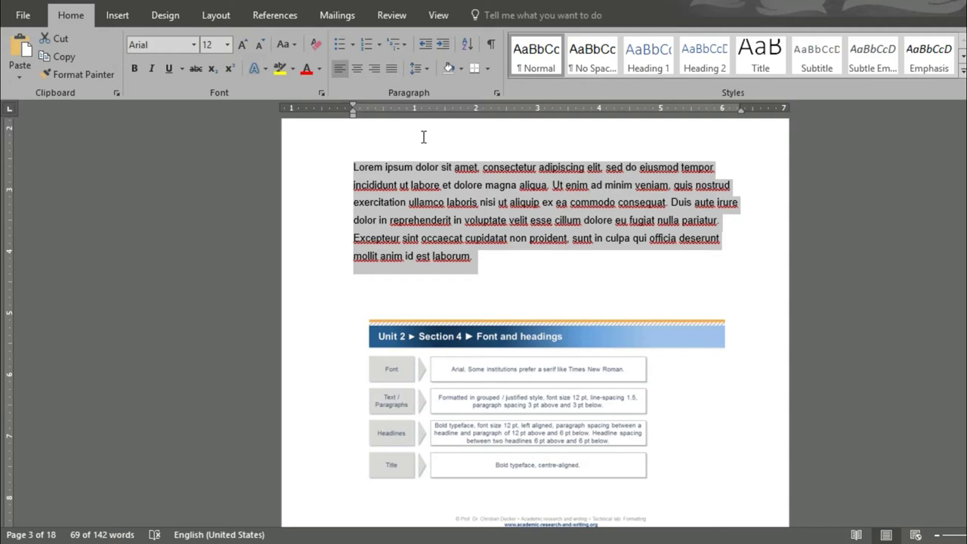
Justify the Lorem ipsum paragraph and set its spacing to 3 pt before and 3 pt after
click(392, 74)
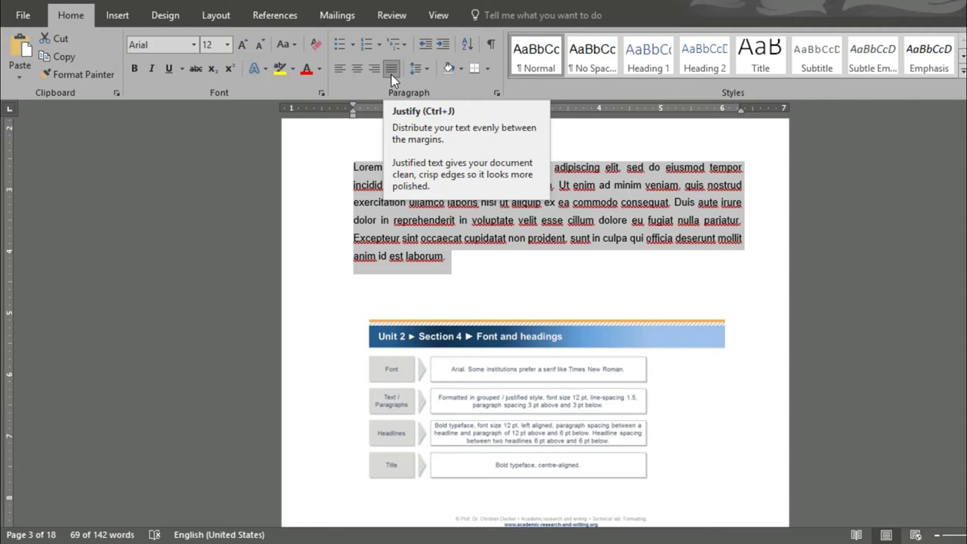
click(356, 210)
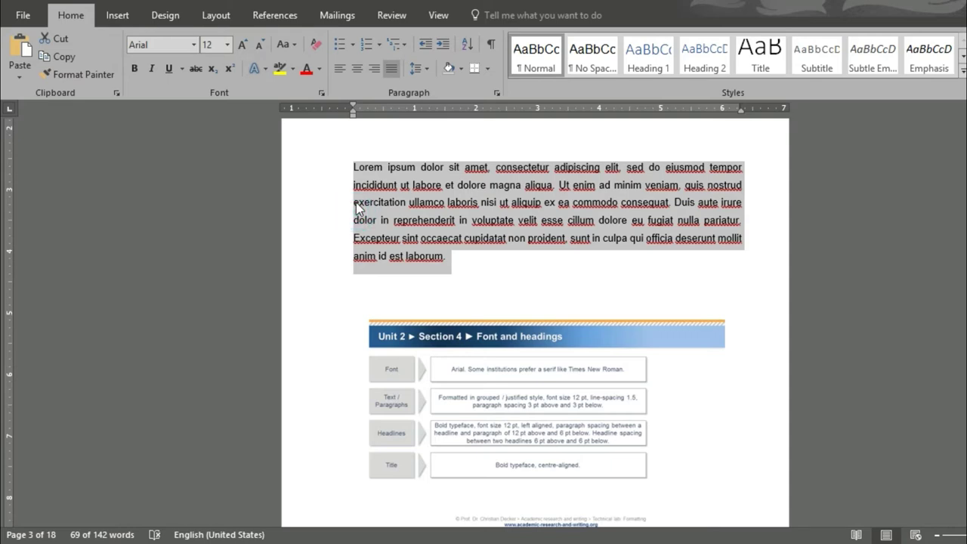
click(421, 69)
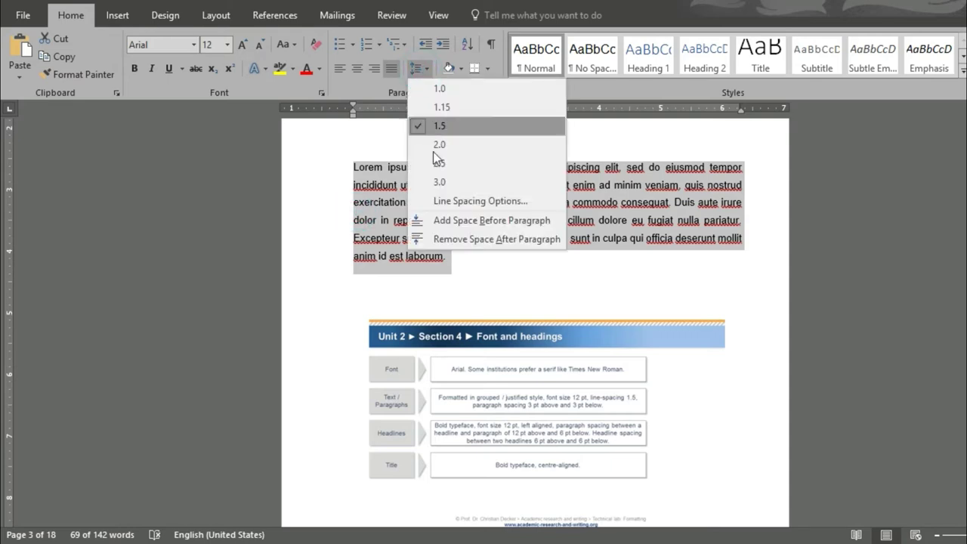
click(442, 202)
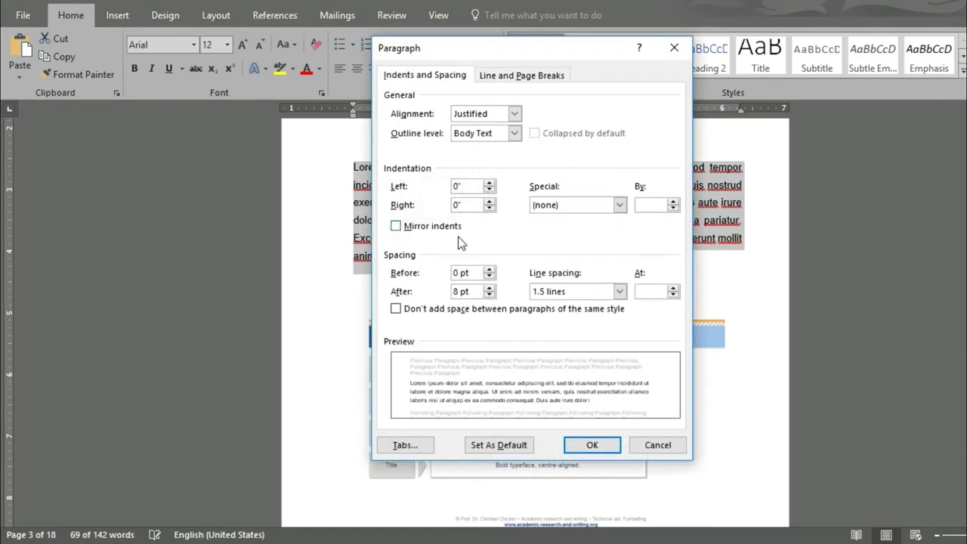
click(459, 272)
click(453, 291)
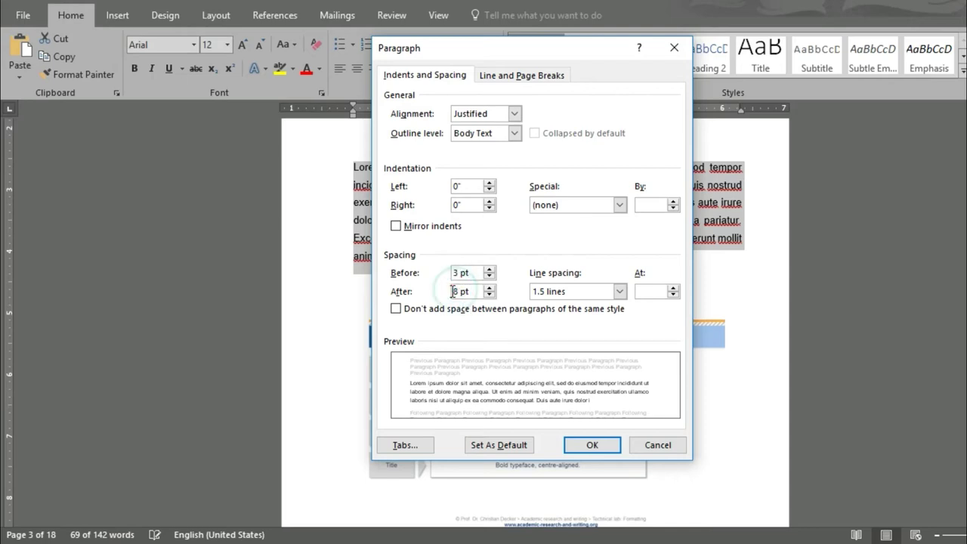
text(3)
click(592, 445)
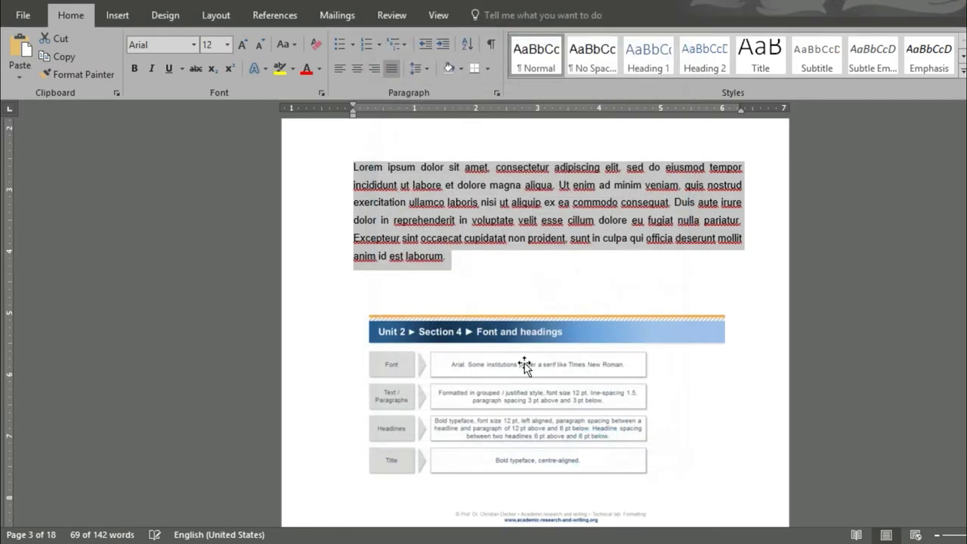
Paste a copy of the Lorem ipsum paragraph directly below the original, and undo the paste
click(468, 293)
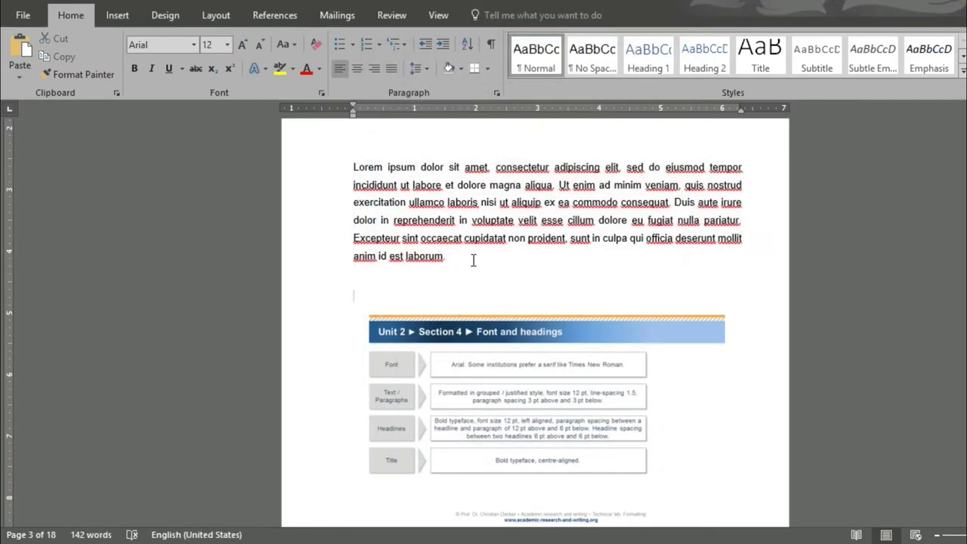
drag(469, 260, 352, 169)
key(ctrl+c)
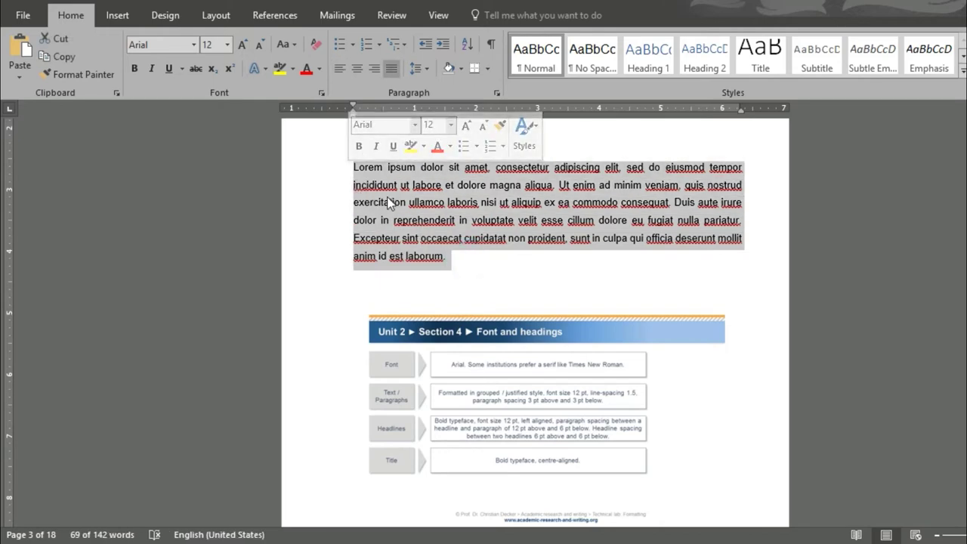
click(391, 277)
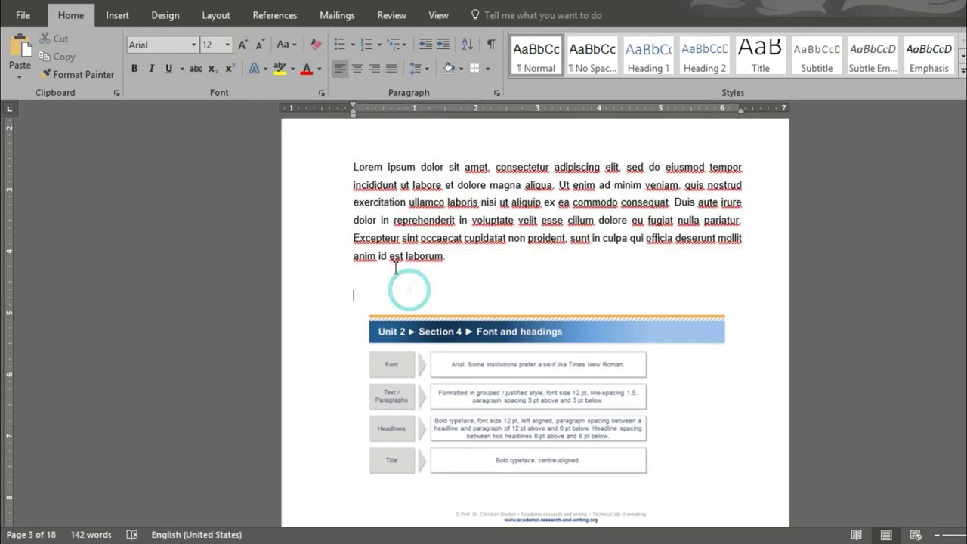
key(ctrl+v)
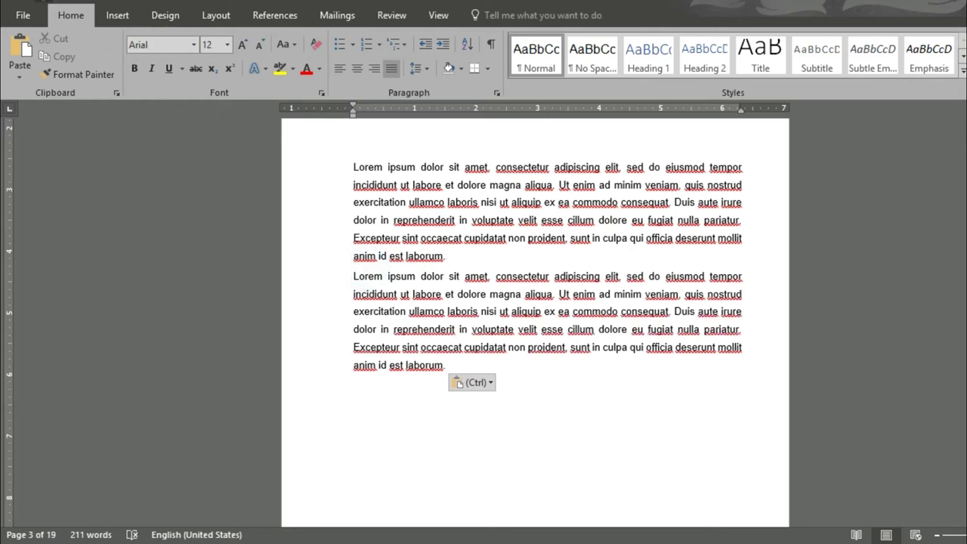
key(ctrl+z)
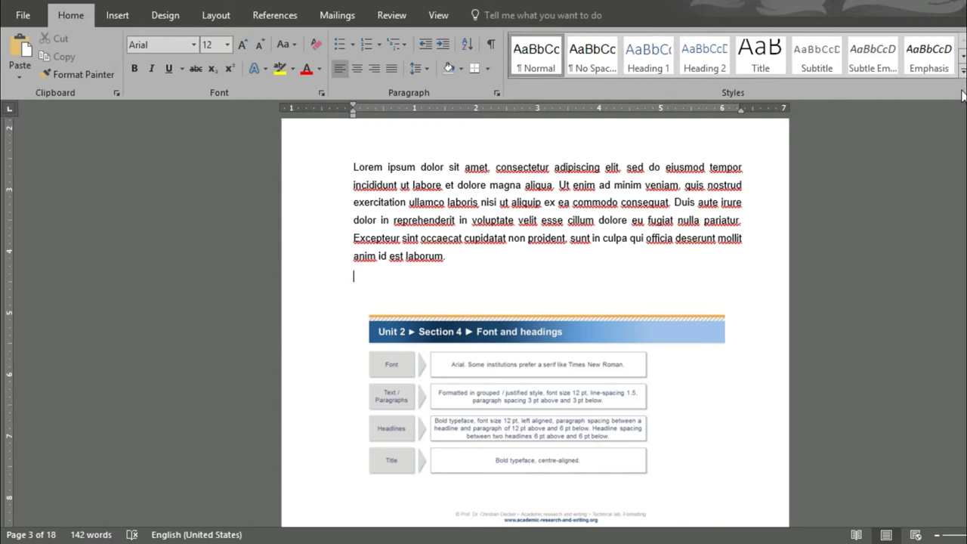
Open the Normal style for modification and increase its paragraph spacing to 6 pt before and 14 pt after
click(527, 69)
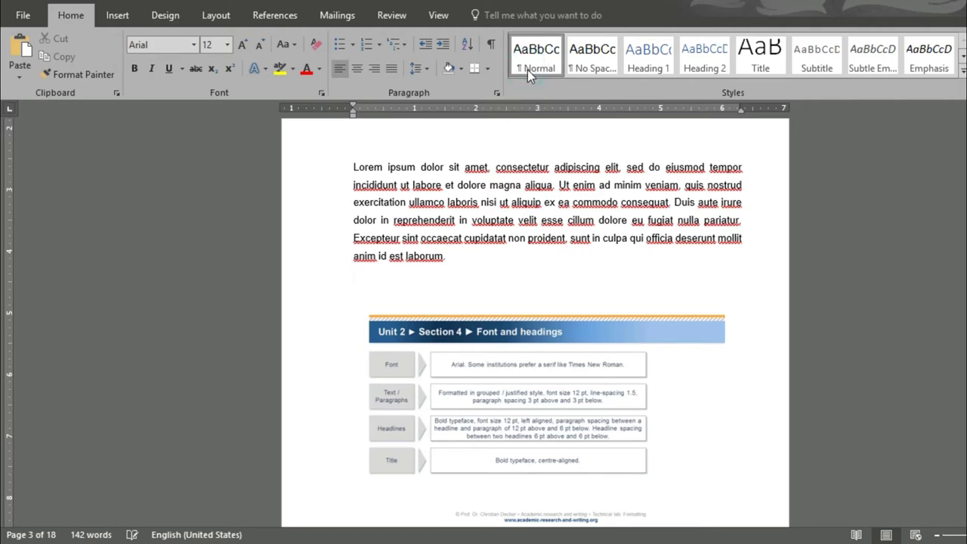
right_click(527, 70)
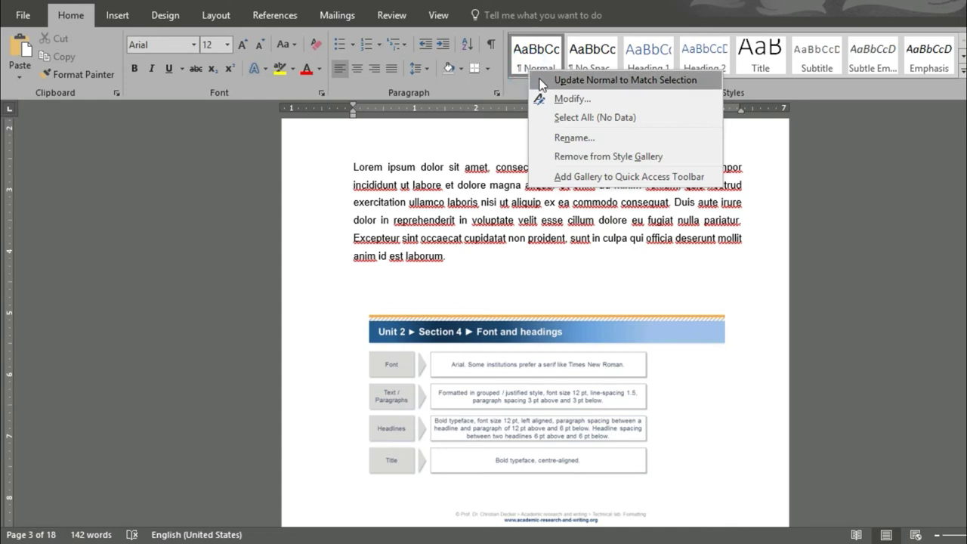
click(556, 98)
drag(521, 53, 231, 52)
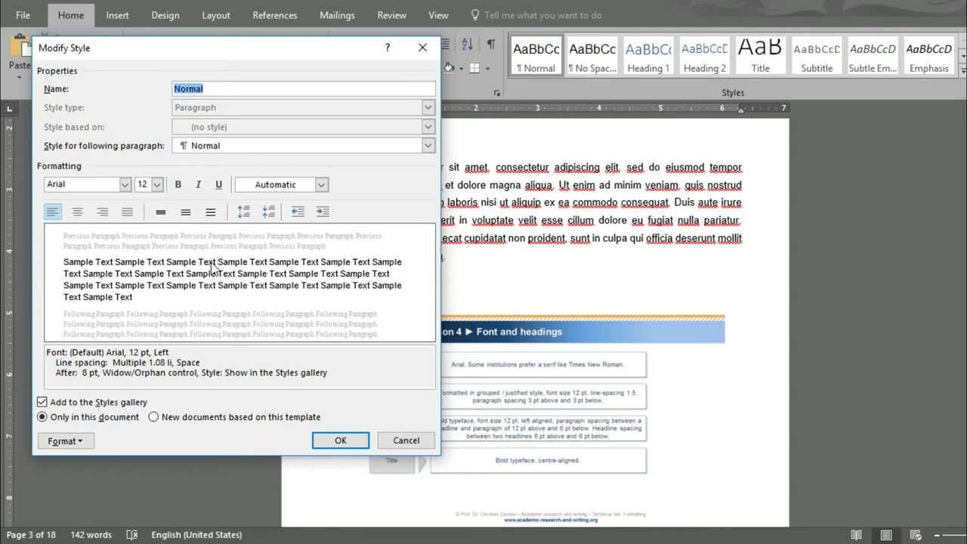
click(250, 215)
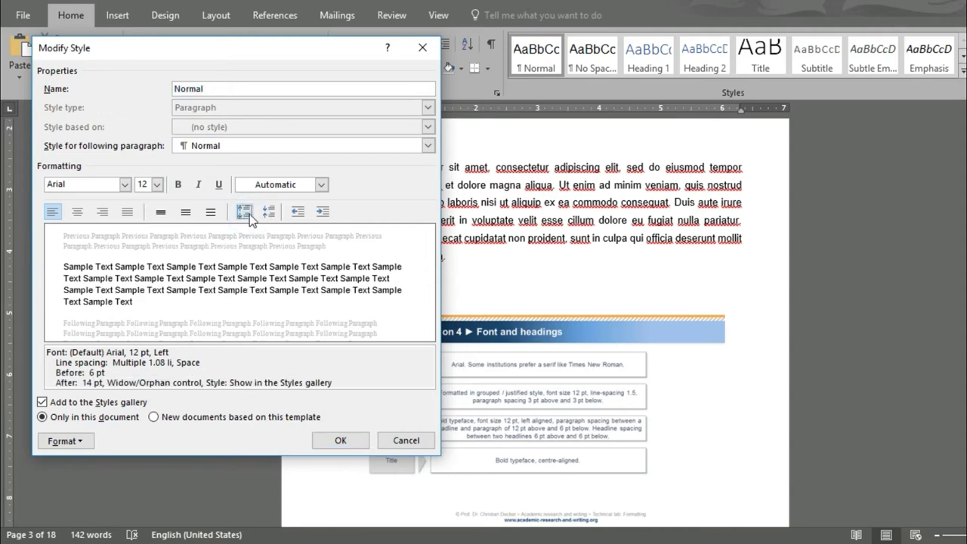
Set the Normal style to 1.5 line spacing, 3 pt before, 3 pt after and justified alignment, and apply the changes
click(83, 441)
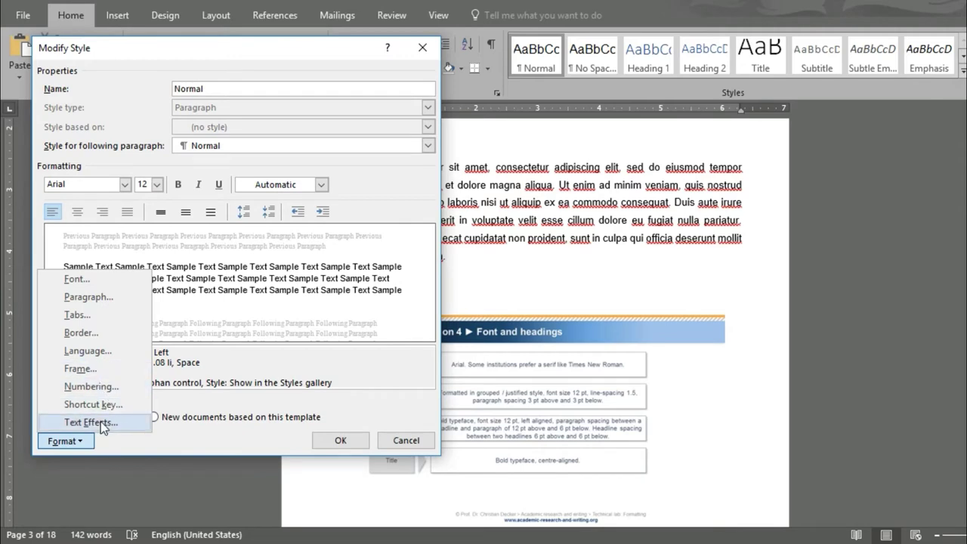
click(105, 298)
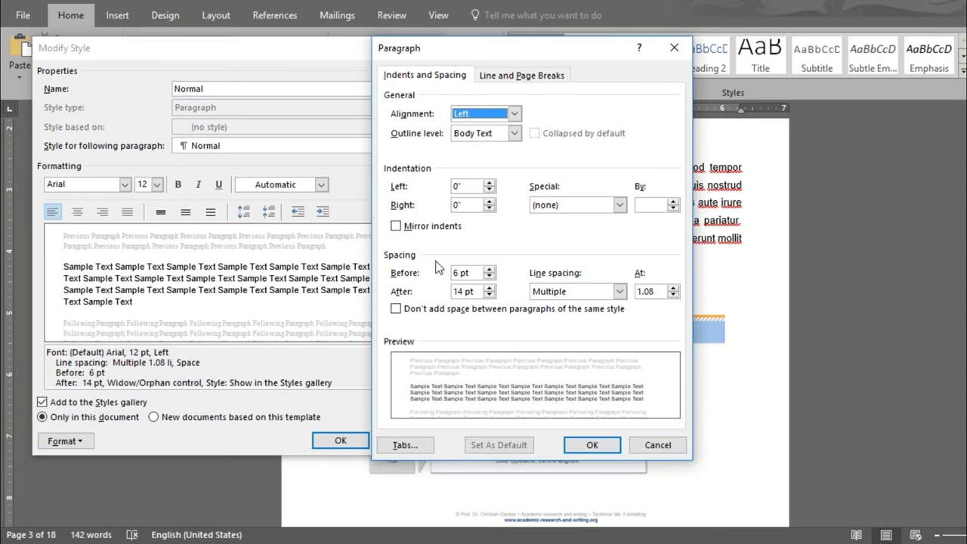
click(619, 292)
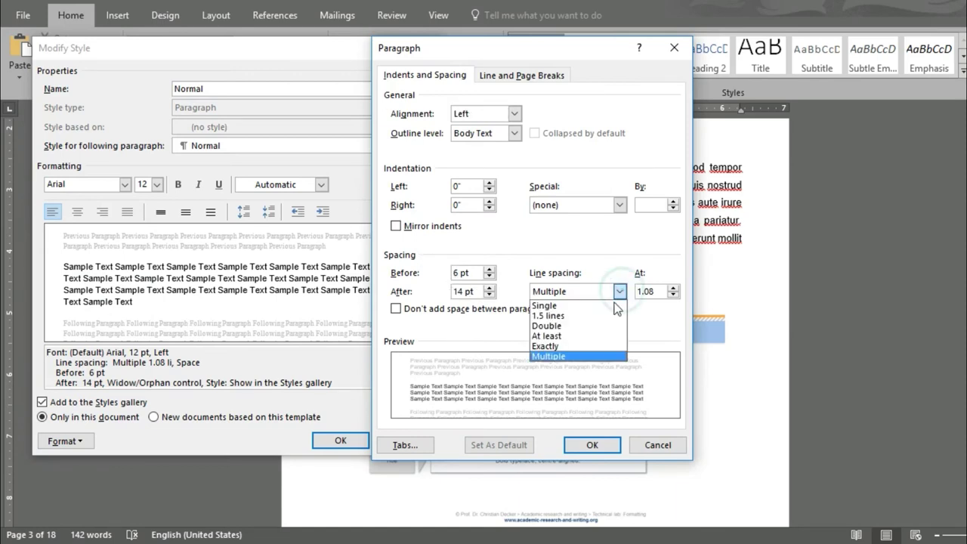
click(544, 315)
click(462, 271)
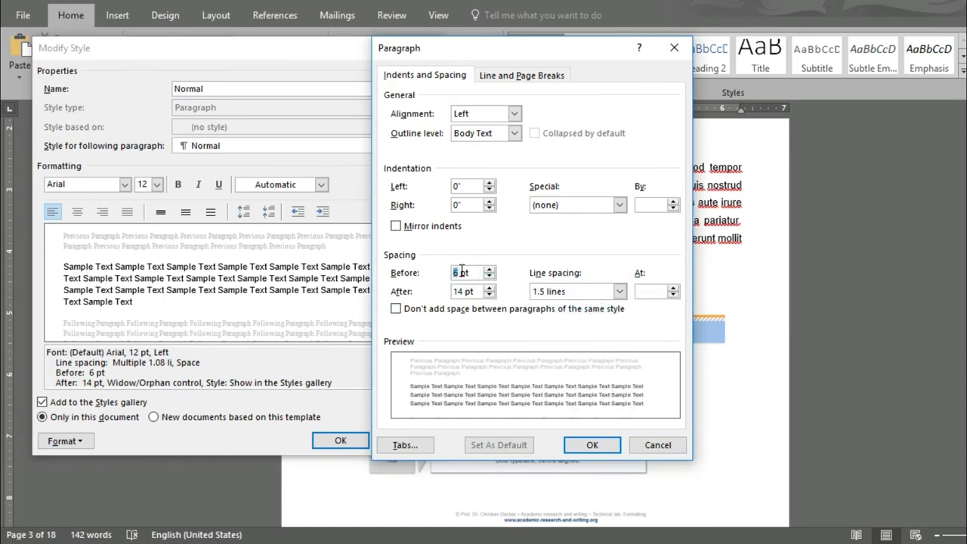
text(3)
drag(463, 292, 452, 290)
text(3)
click(591, 446)
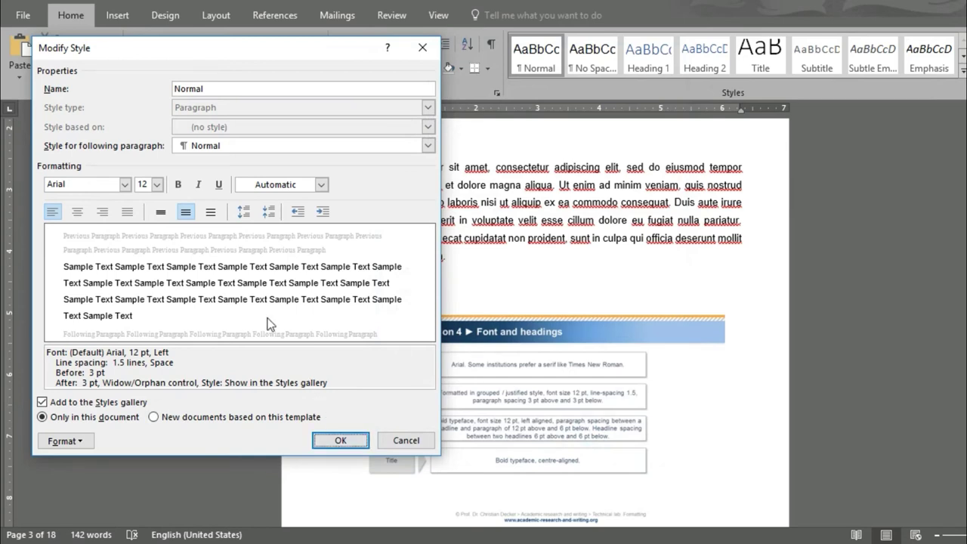
click(128, 212)
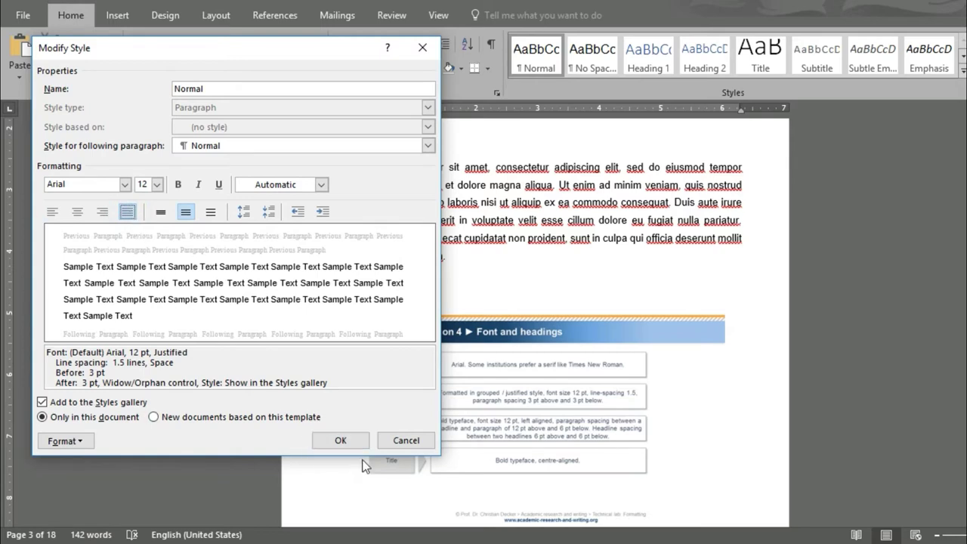
click(340, 440)
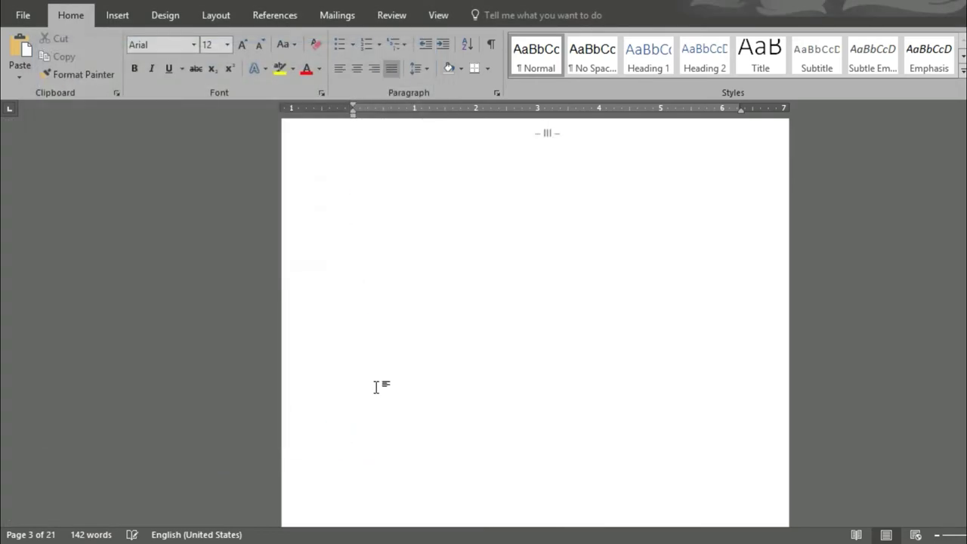
Left-align the whole Lorem ipsum paragraph and set its line spacing to 1.0
scroll(383, 391, down, 15)
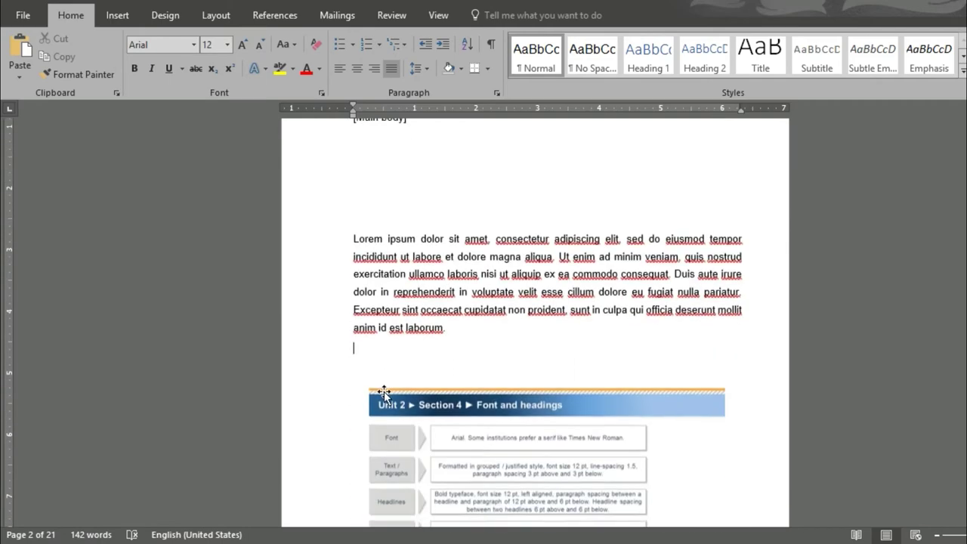
scroll(362, 233, down, 2)
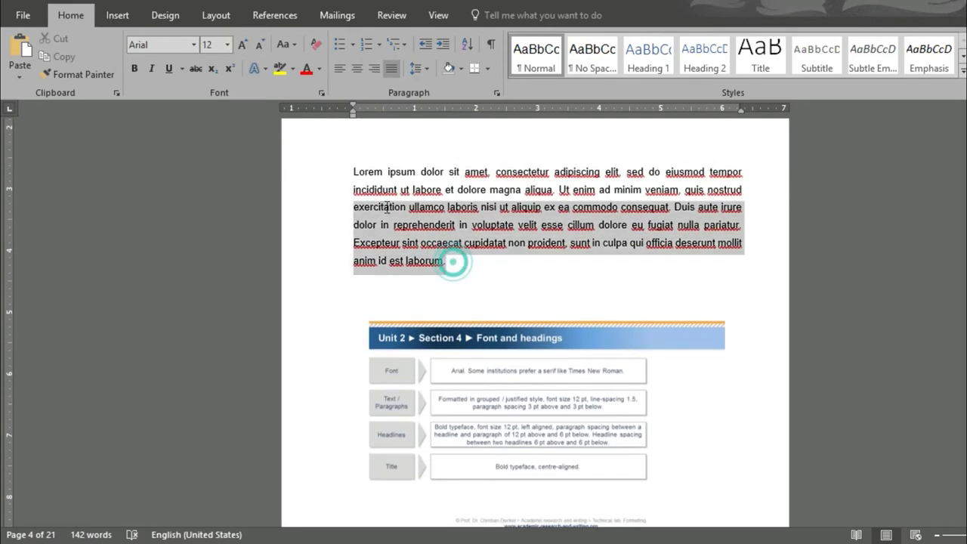
drag(452, 263, 355, 205)
click(464, 263)
triple_click(398, 262)
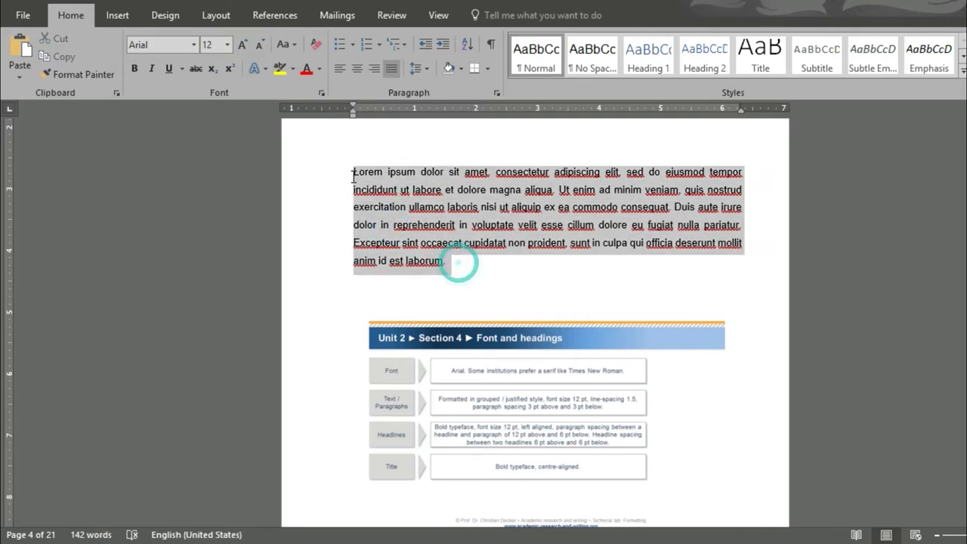
click(340, 69)
click(415, 68)
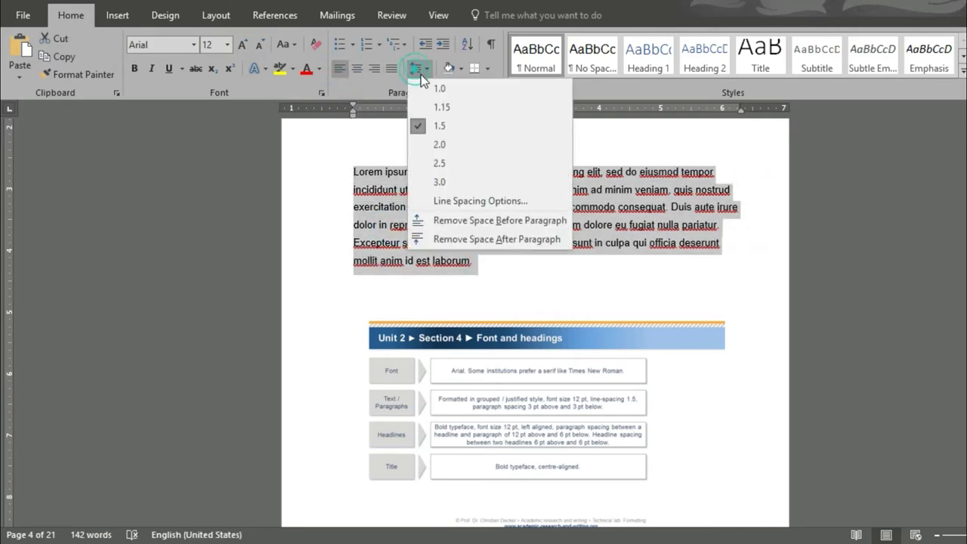
click(434, 80)
click(541, 232)
Reapply the Normal style to the entire Lorem ipsum paragraph
drag(494, 237, 401, 163)
click(503, 246)
drag(503, 246, 345, 173)
click(541, 65)
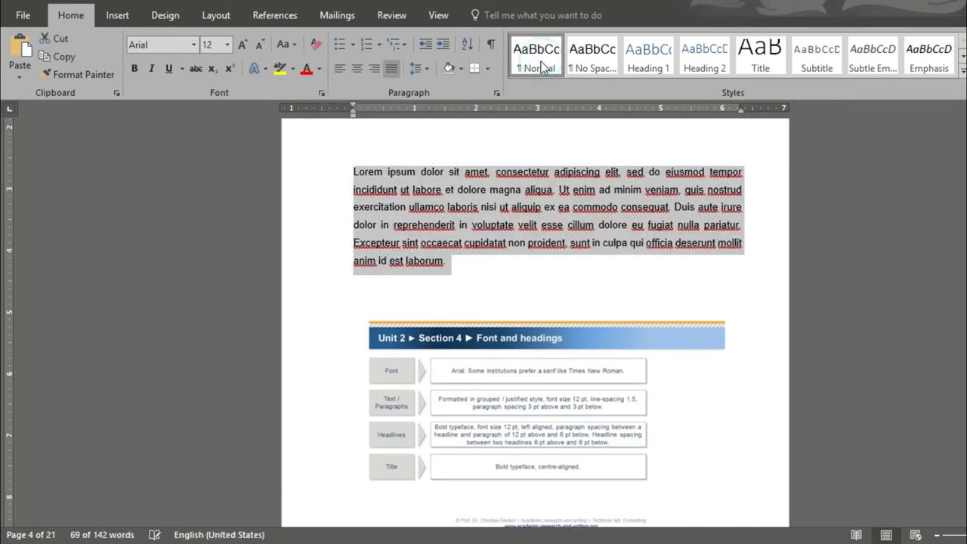
Enter the heading text "2.3 Process" on the empty line above the Lorem ipsum paragraph and select it
click(525, 273)
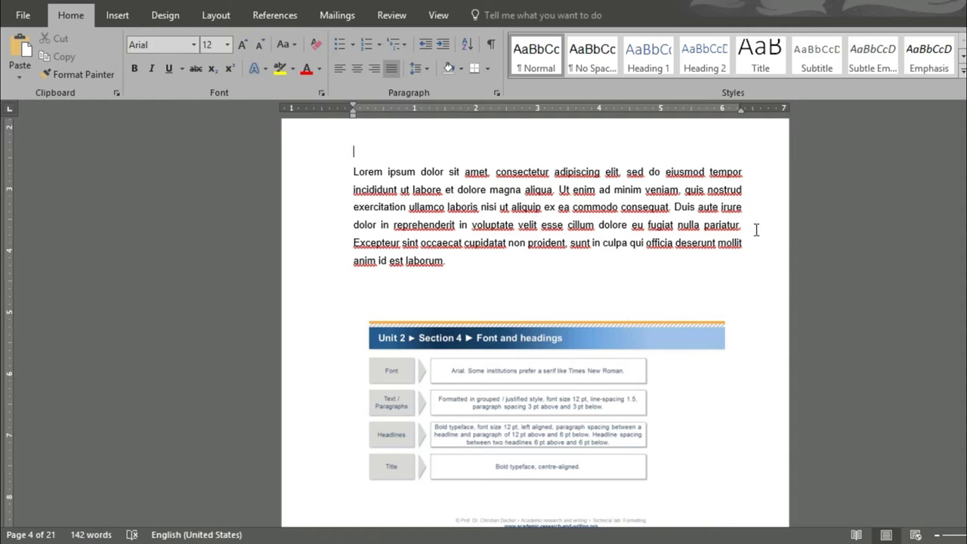
text(2.3 Process)
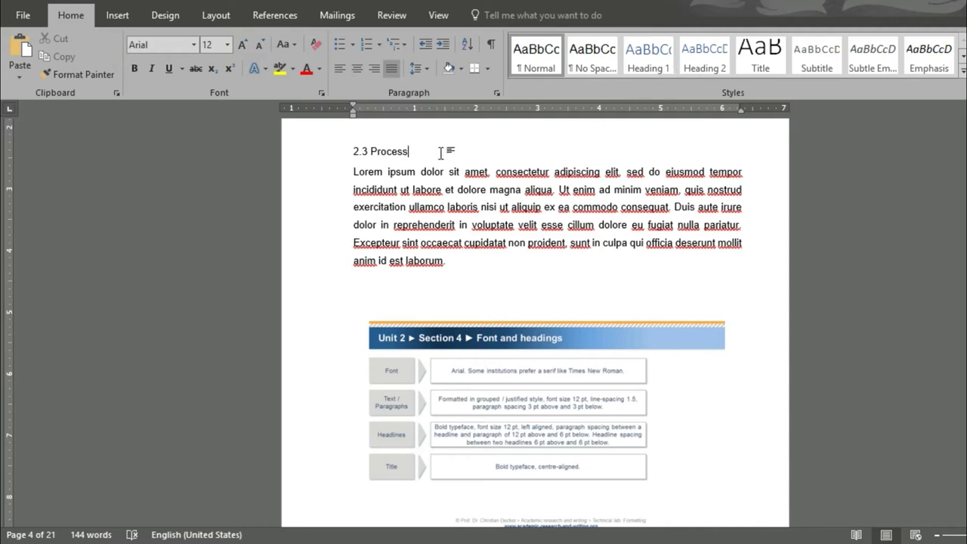
drag(438, 151, 351, 155)
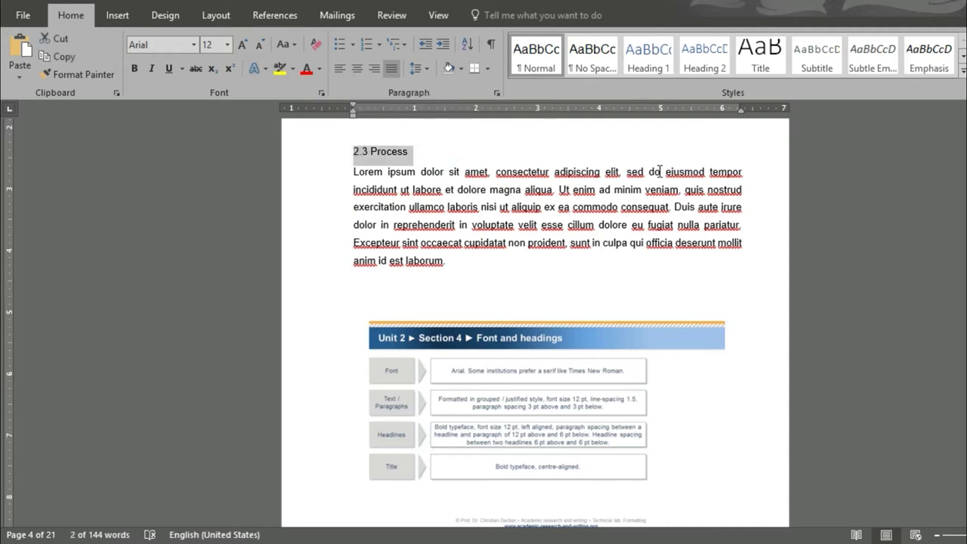
Open the Heading 1 style for modification and set it to Arial, 12 pt, bold and left-aligned
click(645, 70)
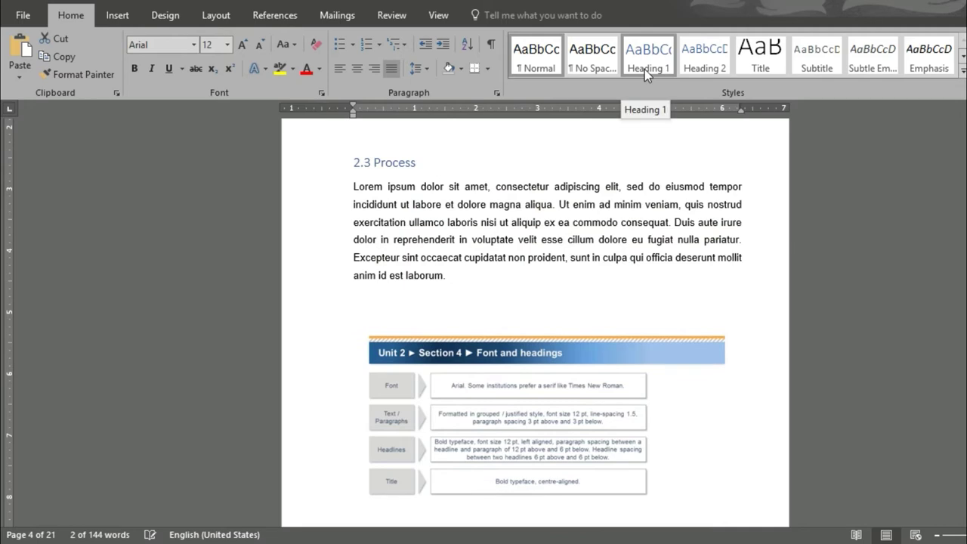
right_click(644, 68)
click(669, 99)
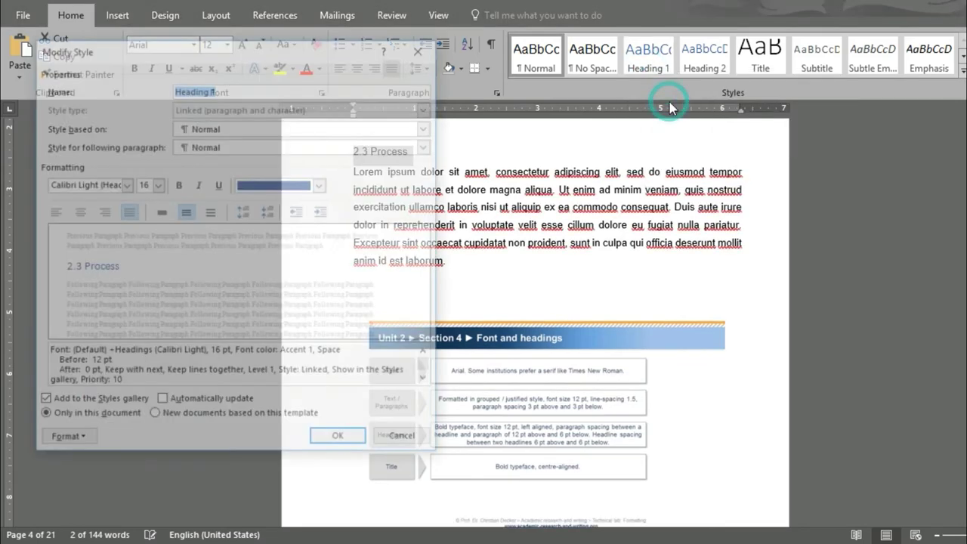
mouse_move(276, 68)
mouse_down()
mouse_move(504, 62)
mouse_move(677, 72)
mouse_move(279, 71)
mouse_up()
click(124, 205)
click(106, 261)
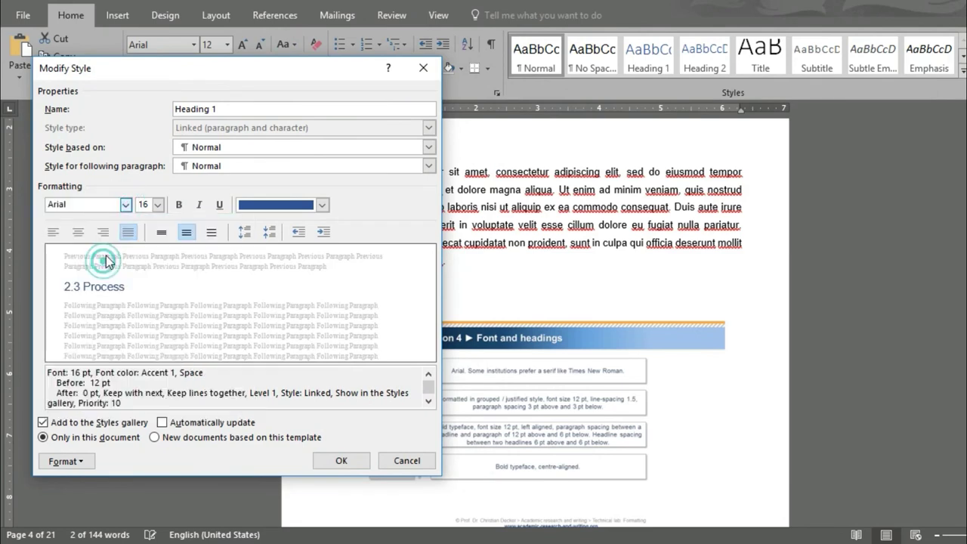
click(157, 205)
click(147, 261)
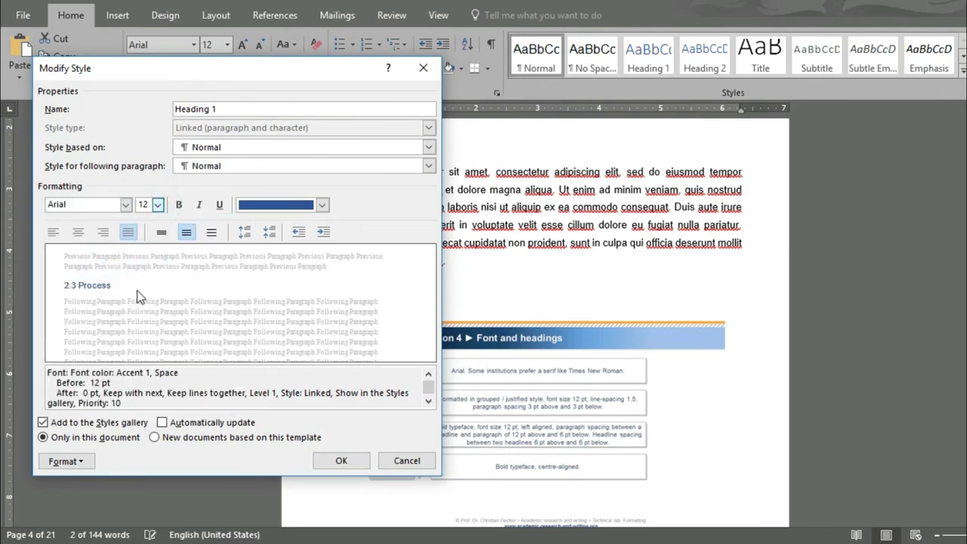
click(179, 205)
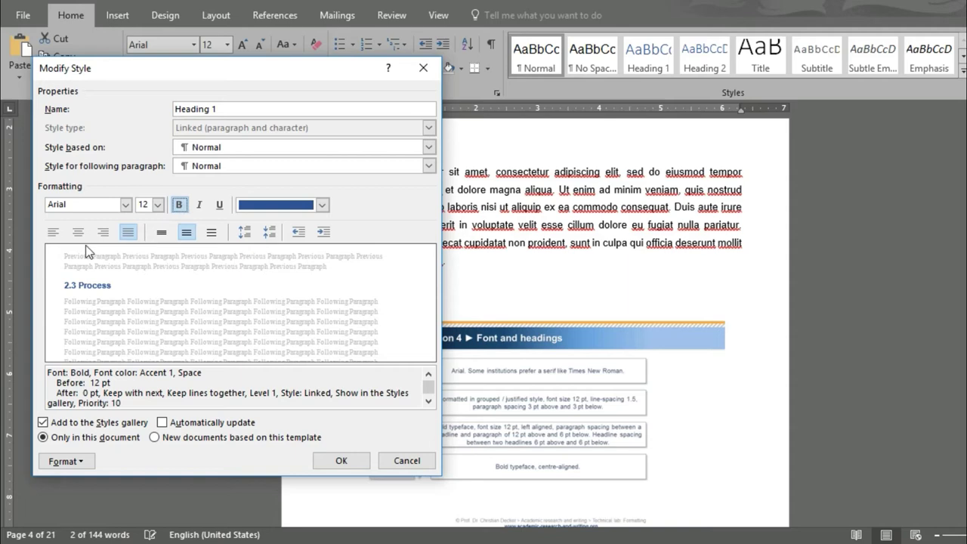
click(54, 233)
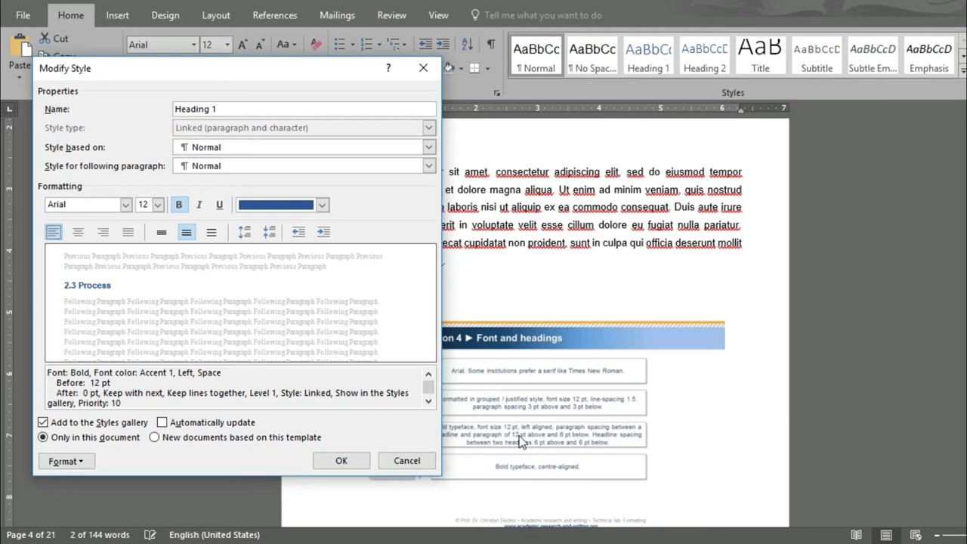
Set the Heading 1 style's paragraph spacing to 12 pt before, 6 pt after and single line spacing, and apply the changes
click(81, 461)
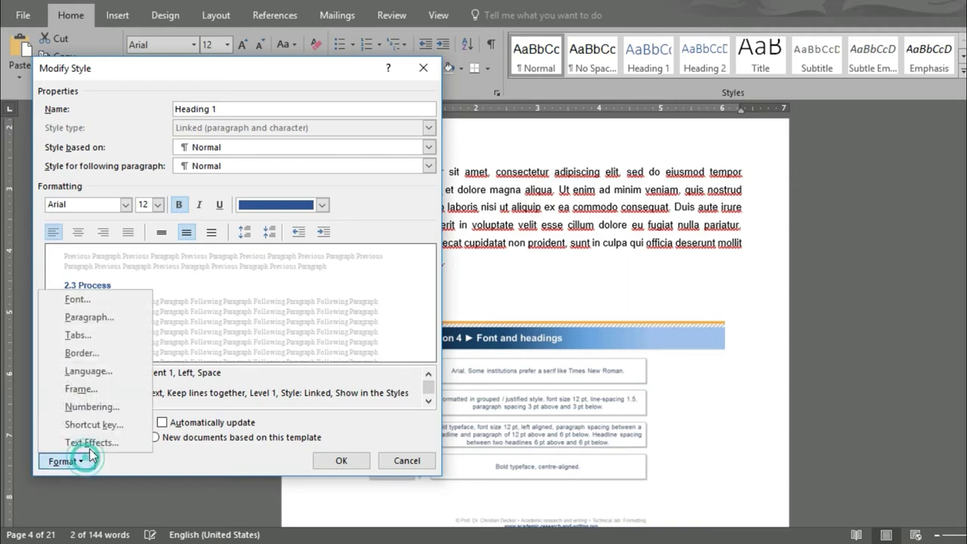
click(104, 314)
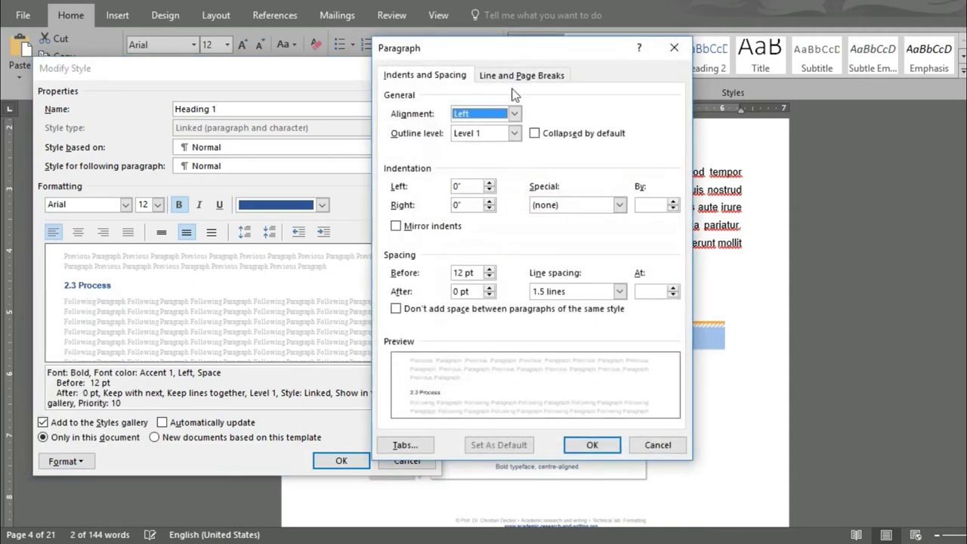
drag(510, 55, 232, 78)
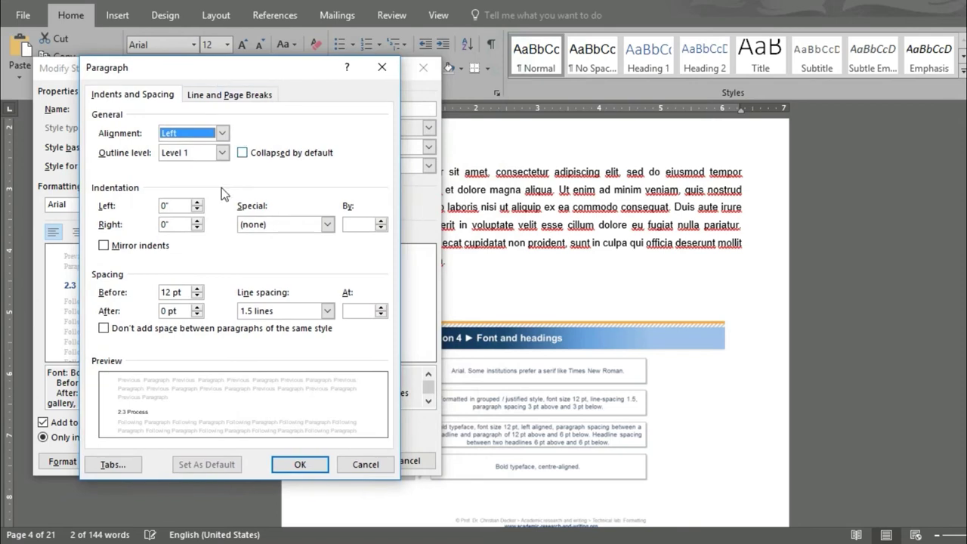
click(172, 293)
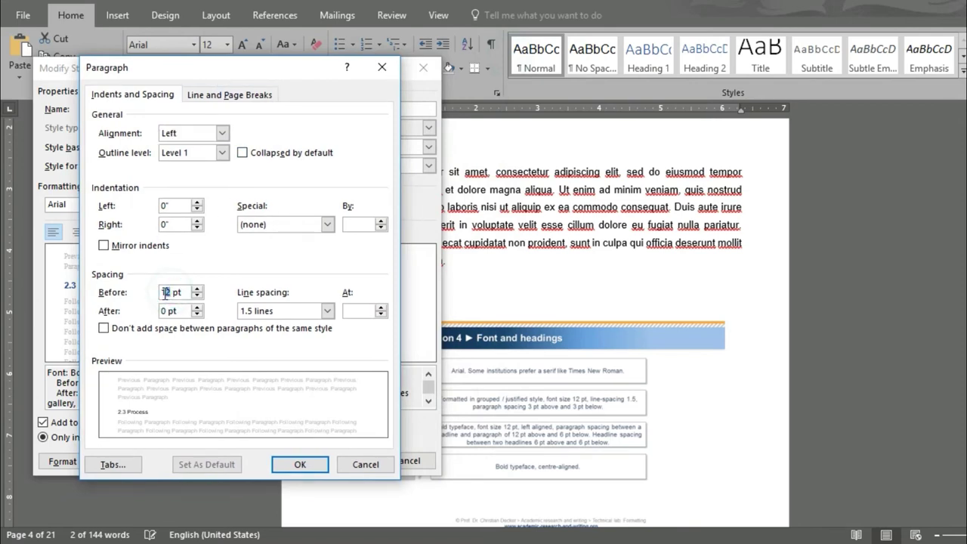
click(167, 311)
double_click(166, 311)
text(6)
click(327, 310)
click(271, 327)
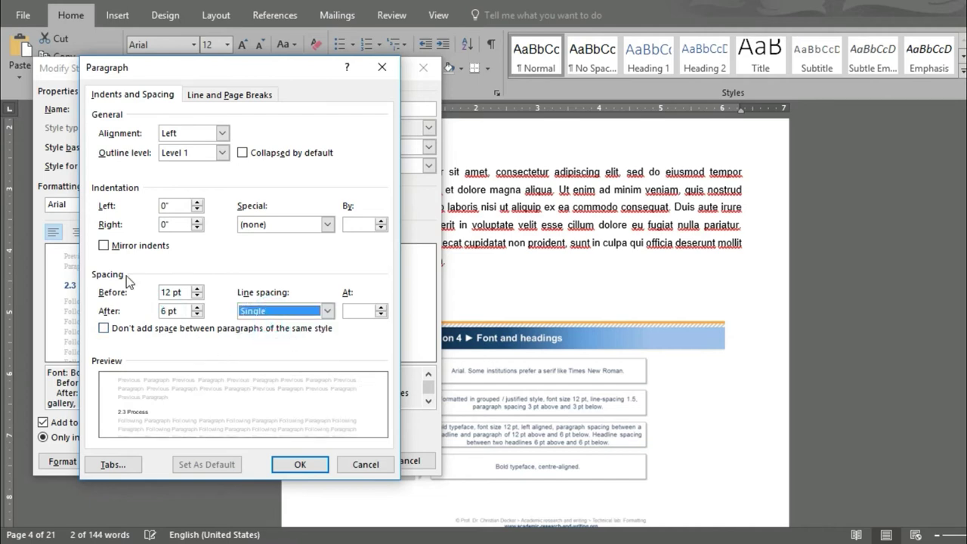
click(300, 465)
click(342, 461)
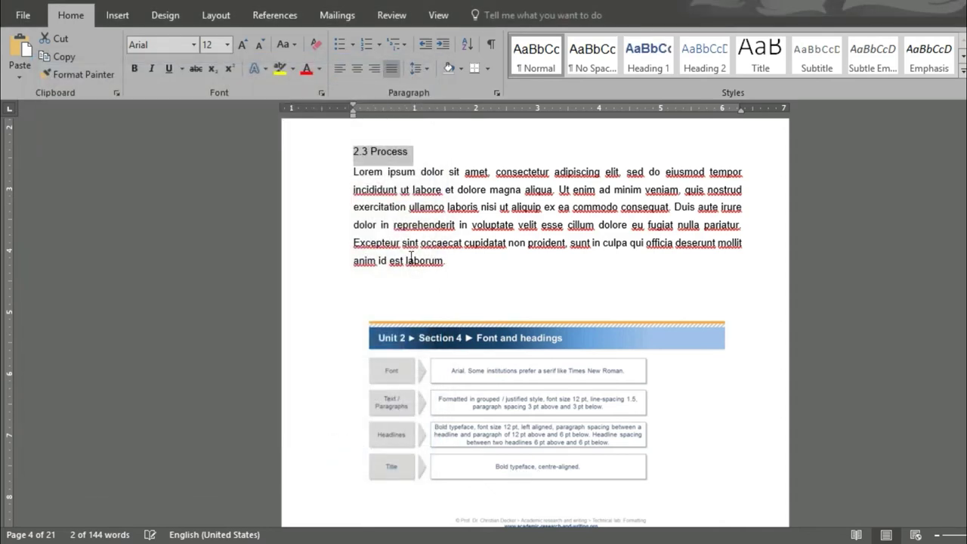
Apply the Heading 1 style to "2.3 Process" and change the style's font color to Automatic
click(665, 63)
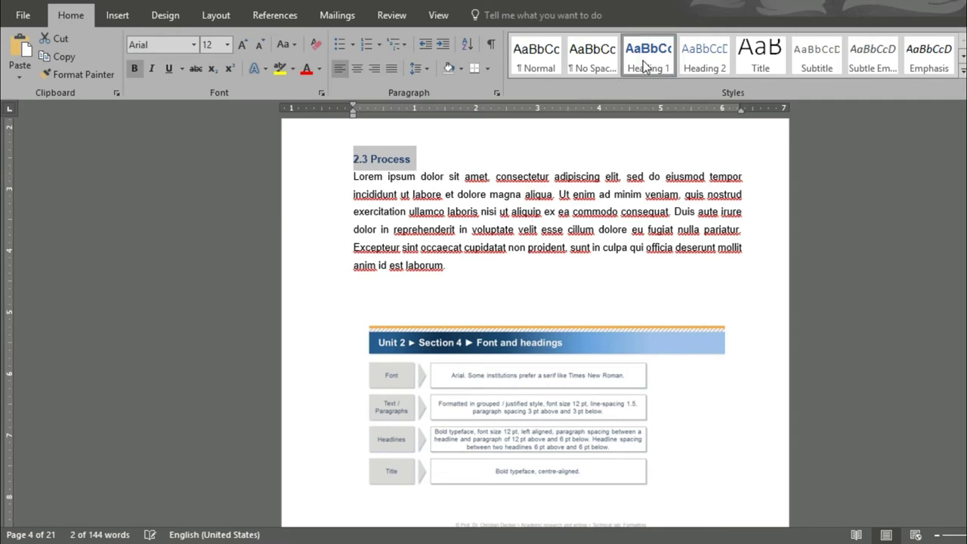
right_click(631, 72)
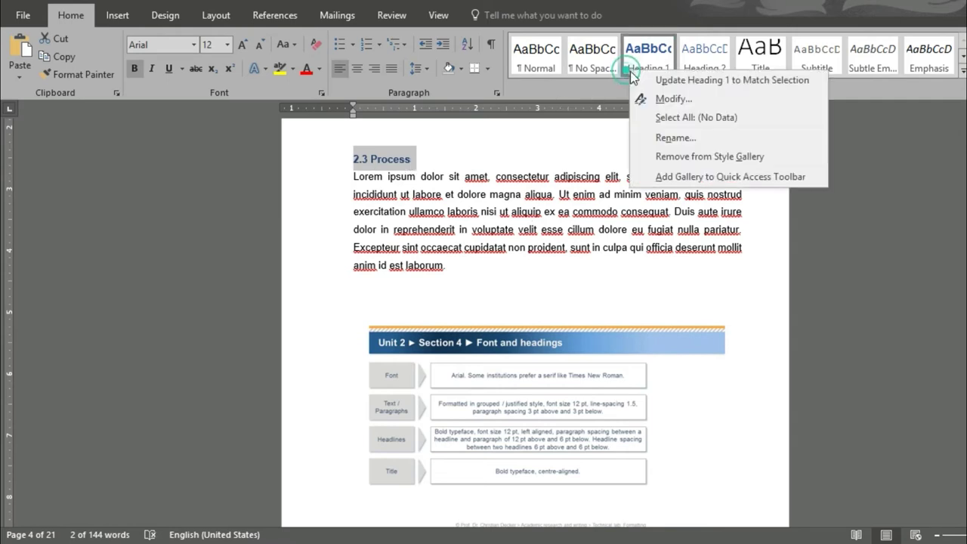
click(677, 99)
click(322, 204)
click(279, 227)
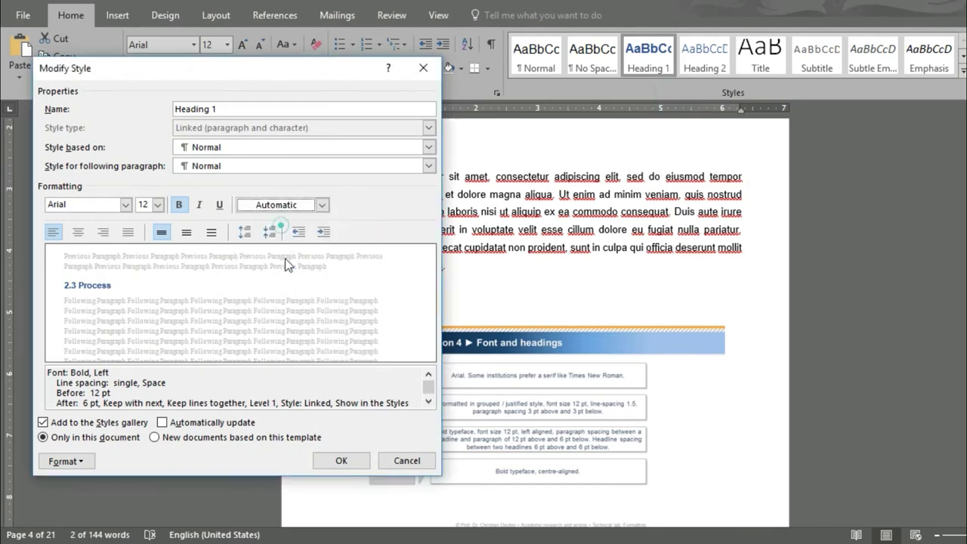
click(339, 460)
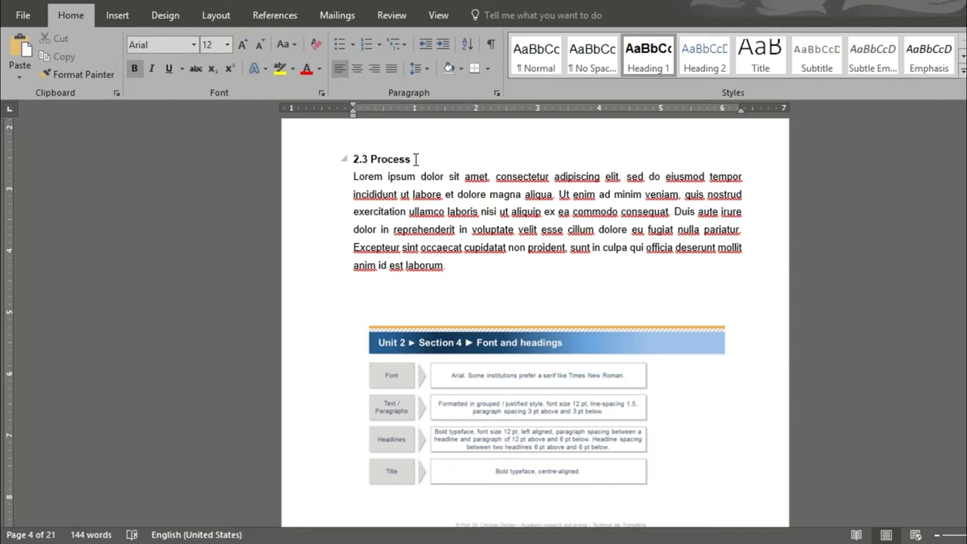
Copy the "2.3 Process" heading and paste it twice below the Lorem ipsum paragraph
drag(413, 159, 353, 161)
key(ctrl+c)
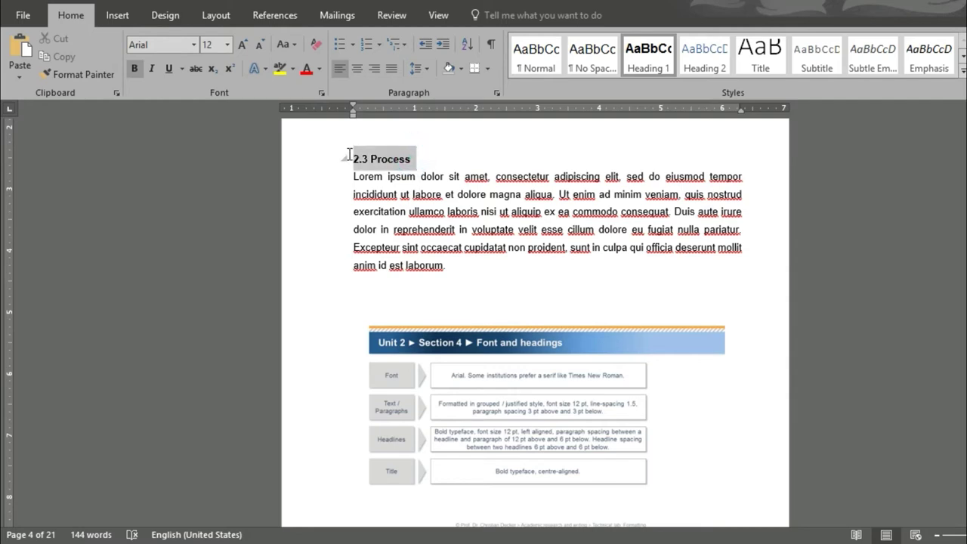
click(370, 293)
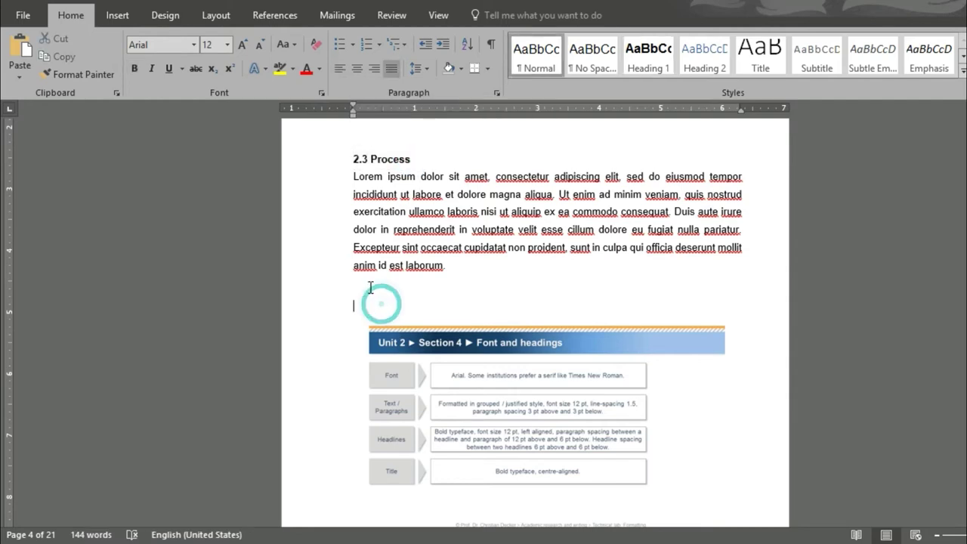
key(ctrl+v)
key(ctrl+v)
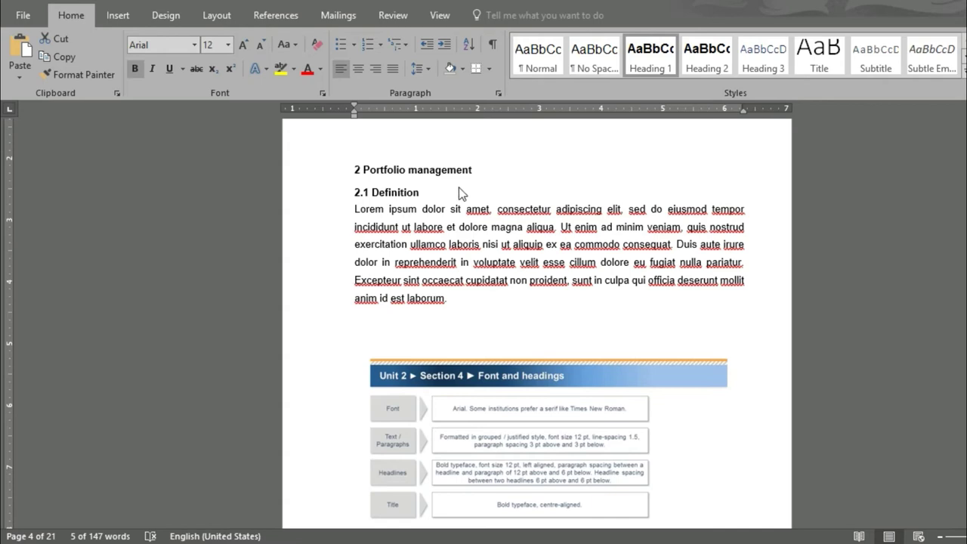
Apply the Heading 2 style to "2 Portfolio management" and "2.1 Definition", and check and confirm the style's paragraph settings
click(426, 192)
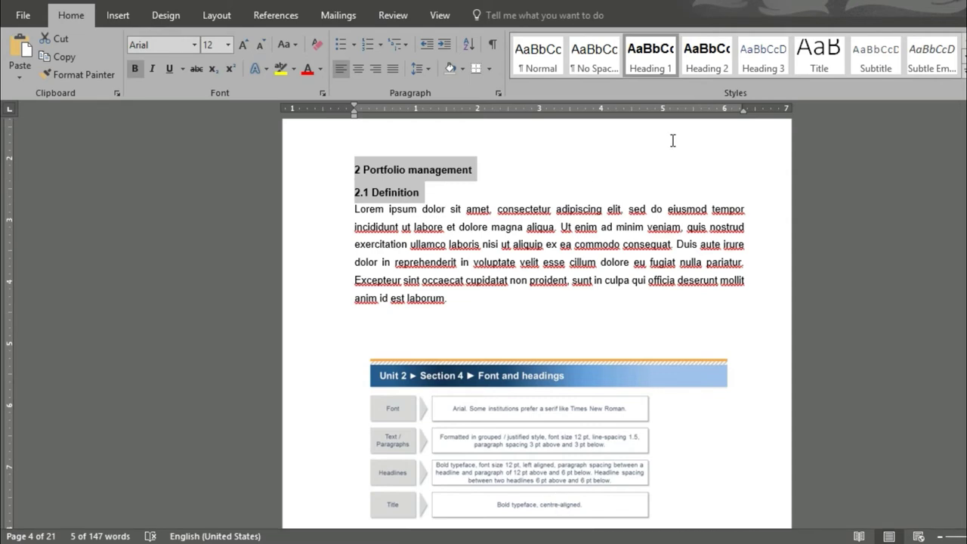
click(721, 59)
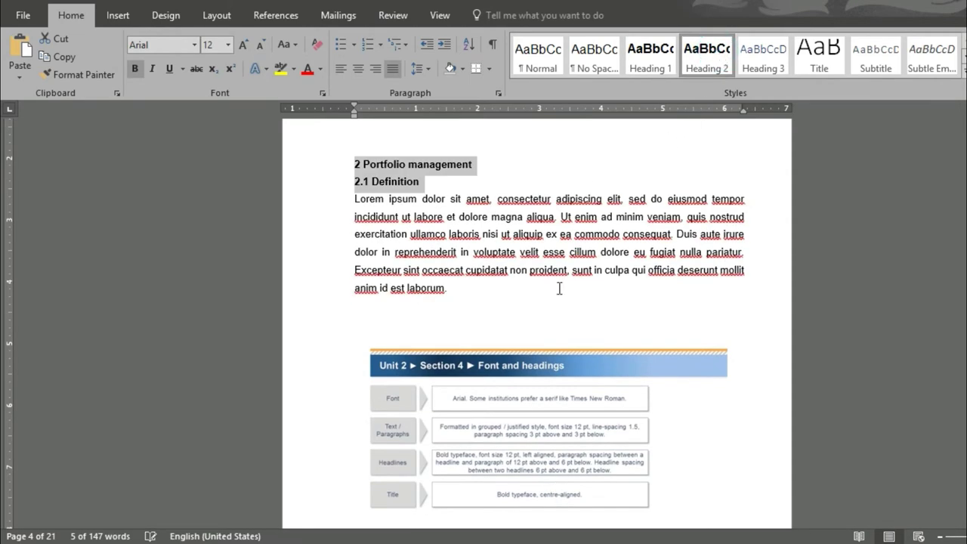
right_click(702, 68)
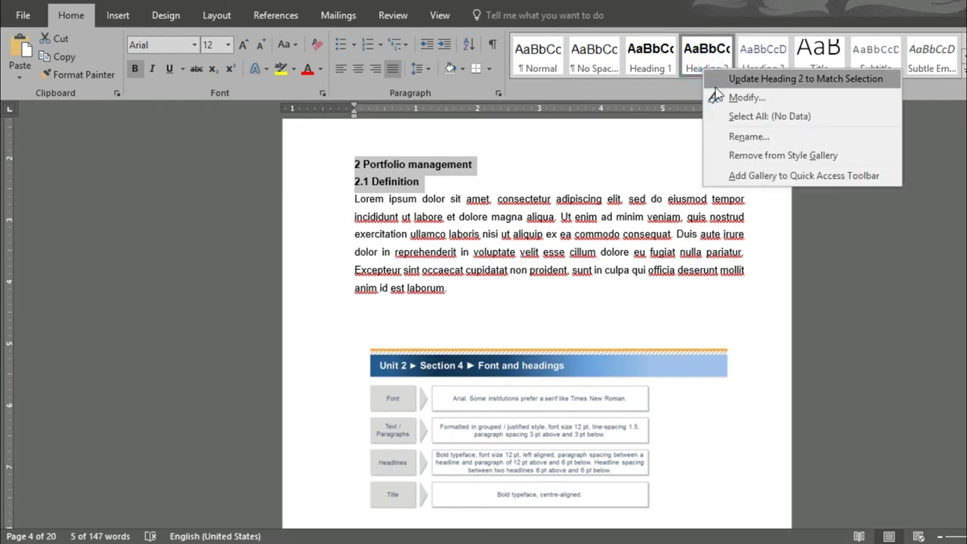
click(745, 101)
click(94, 462)
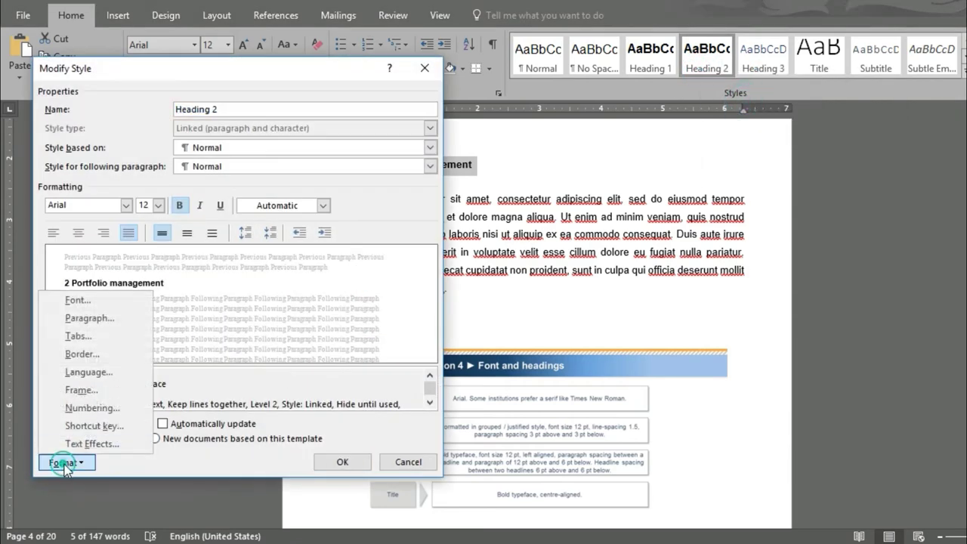
click(101, 320)
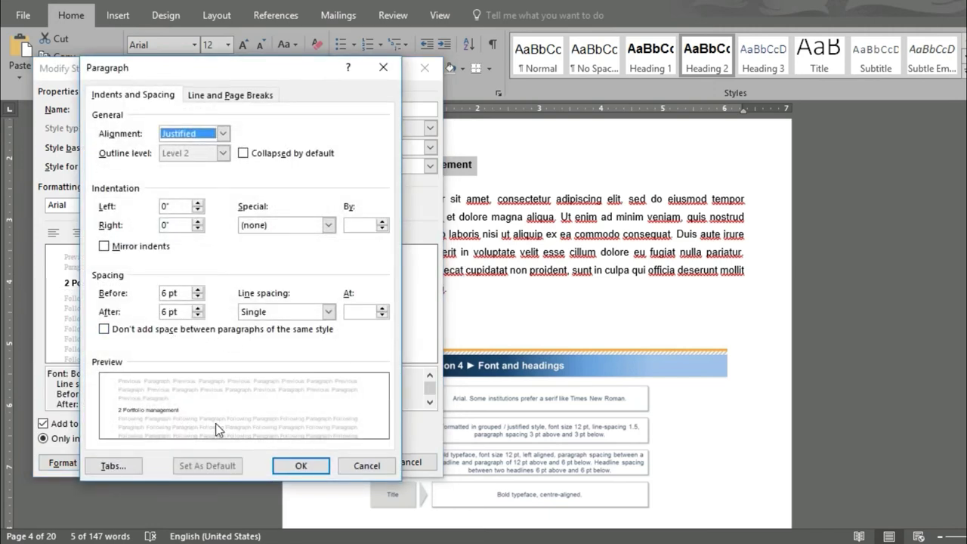
click(301, 466)
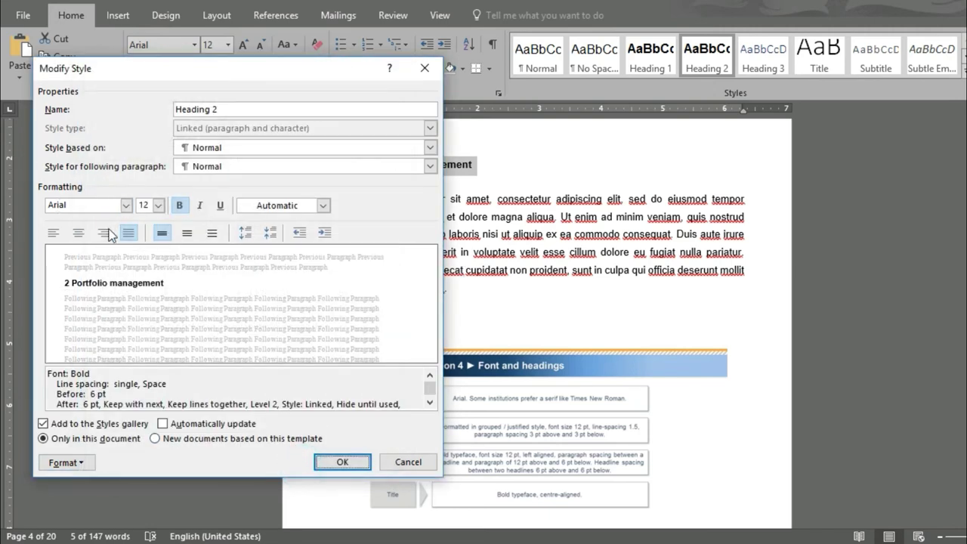
click(332, 462)
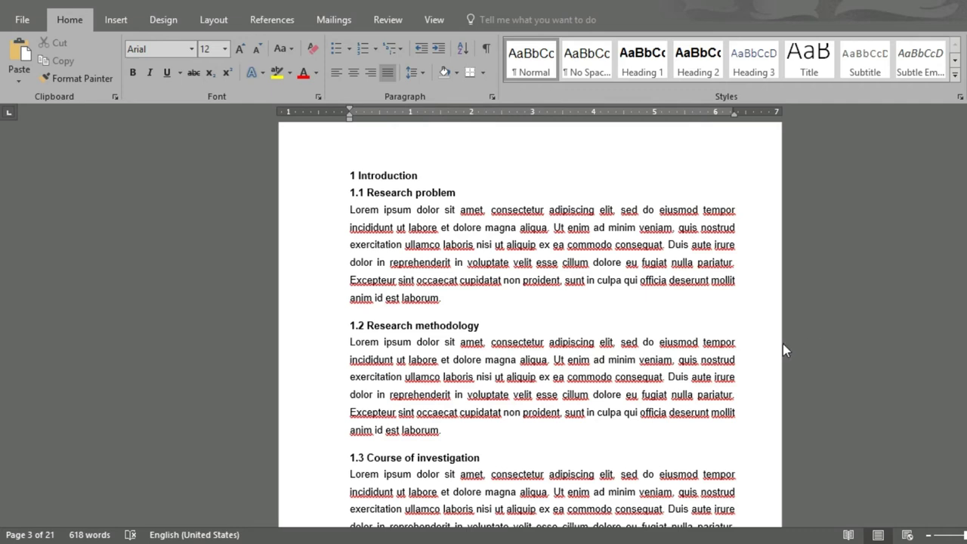
Select the headings "1 Introduction" and "1.1 Research problem" together and examine the heading spacing through to chapter 2
click(386, 176)
drag(349, 177, 457, 195)
scroll(468, 383, down, 6)
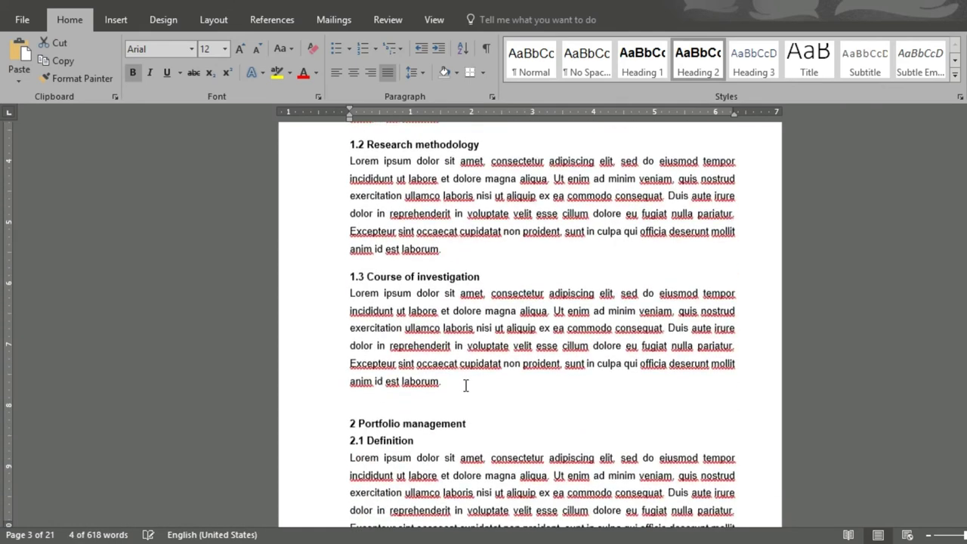
Select the heading pairs "2 Portfolio management"/"2.1 Definition" and "2.3 Technical considerations"/"2.3.1 Software" and examine their style and spacing
click(414, 320)
drag(414, 321, 350, 303)
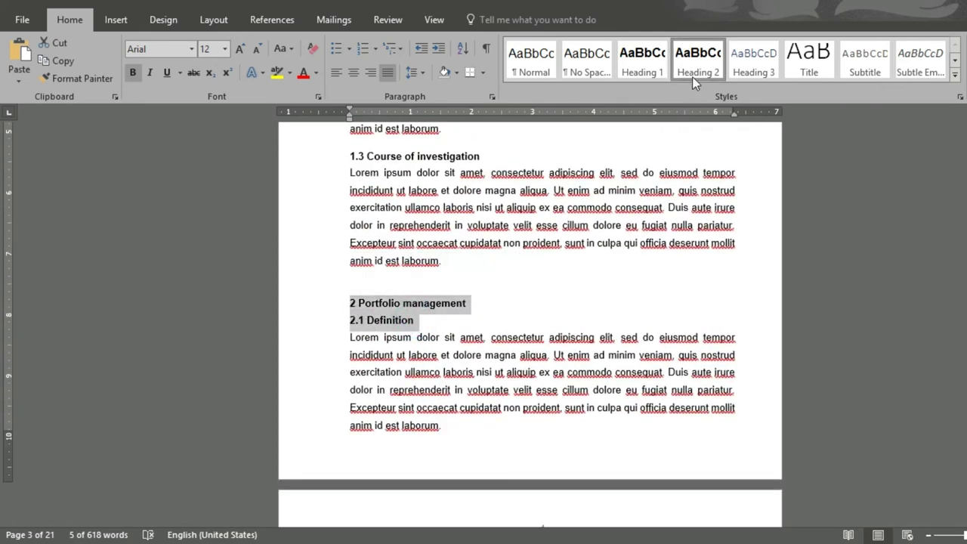
click(433, 281)
scroll(459, 341, down, 1)
scroll(460, 341, down, 6)
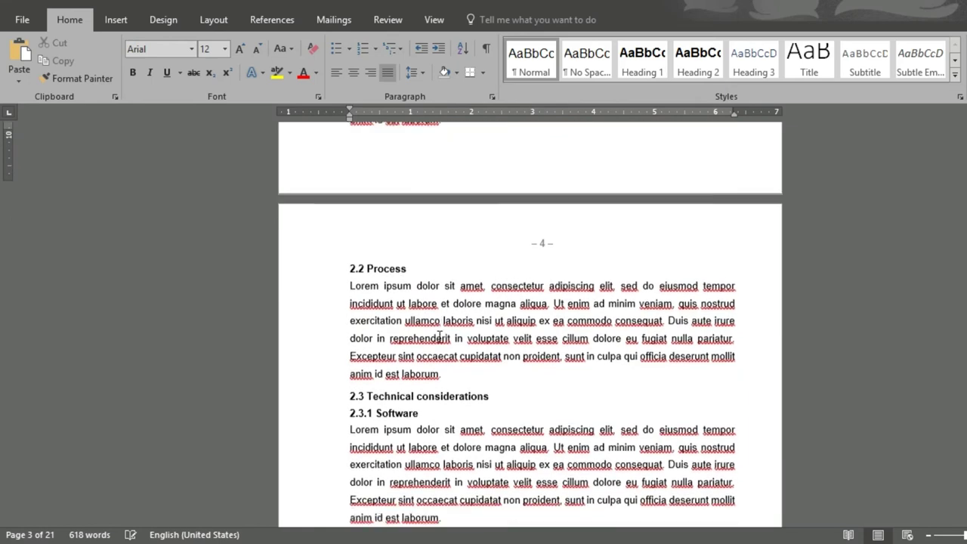
scroll(439, 338, down, 1)
drag(427, 370, 350, 350)
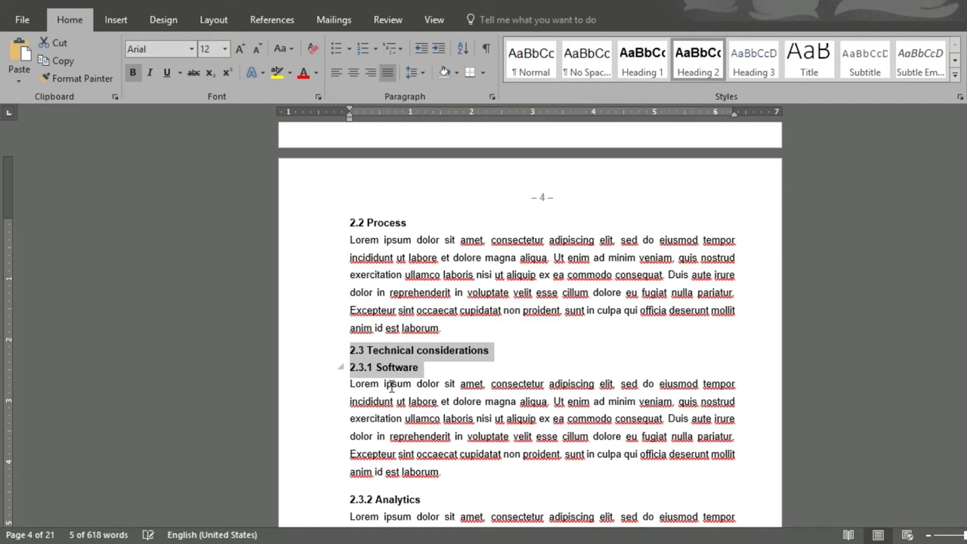
scroll(398, 412, down, 2)
scroll(400, 413, down, 2)
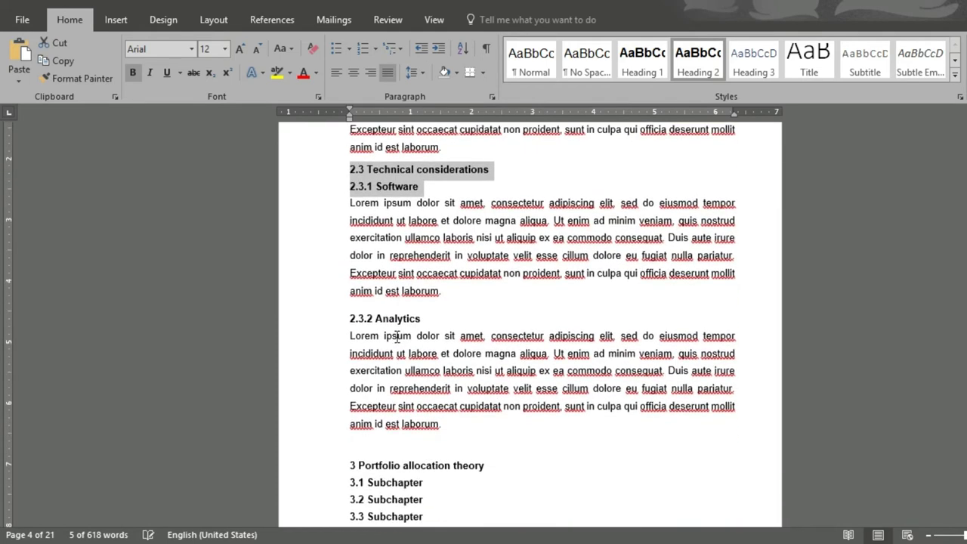
Examine the spacing above the heading "2.3.2 Analytics" and compare it with "2.3.1 Software"
drag(407, 324, 349, 325)
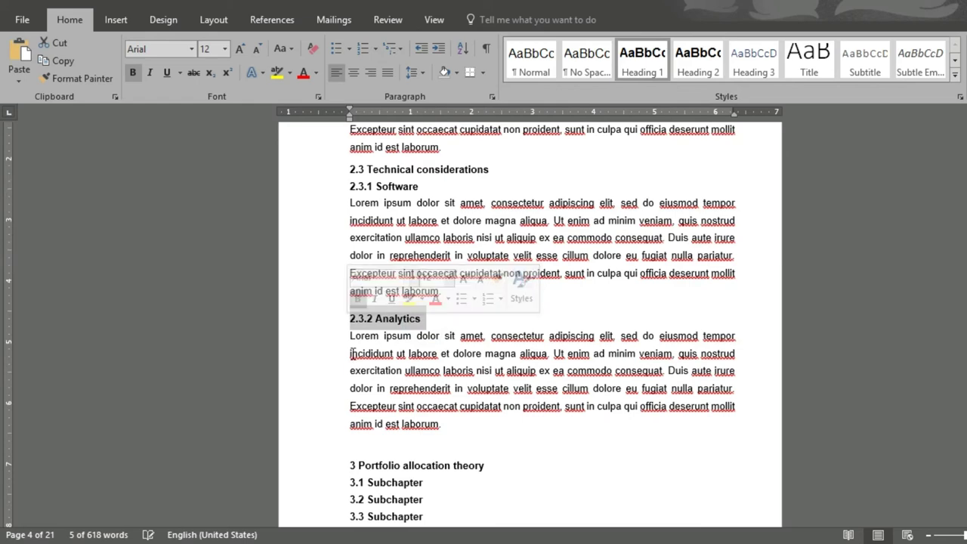
click(356, 343)
drag(437, 309, 370, 316)
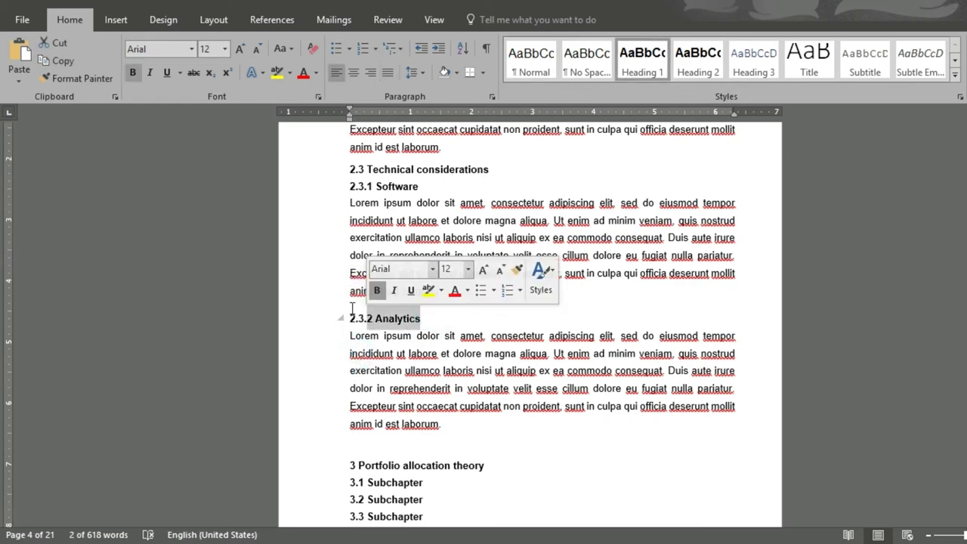
click(352, 309)
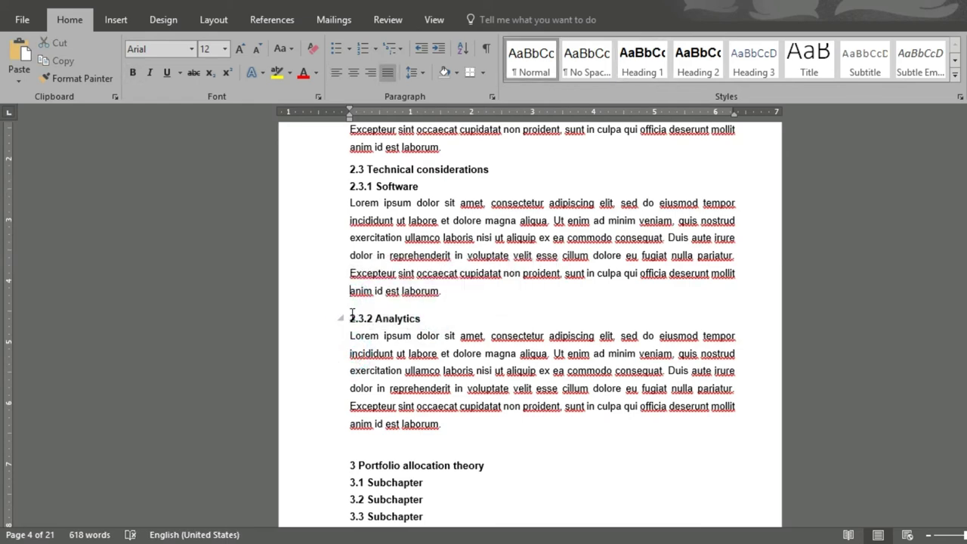
triple_click(351, 309)
click(350, 307)
click(352, 306)
click(351, 306)
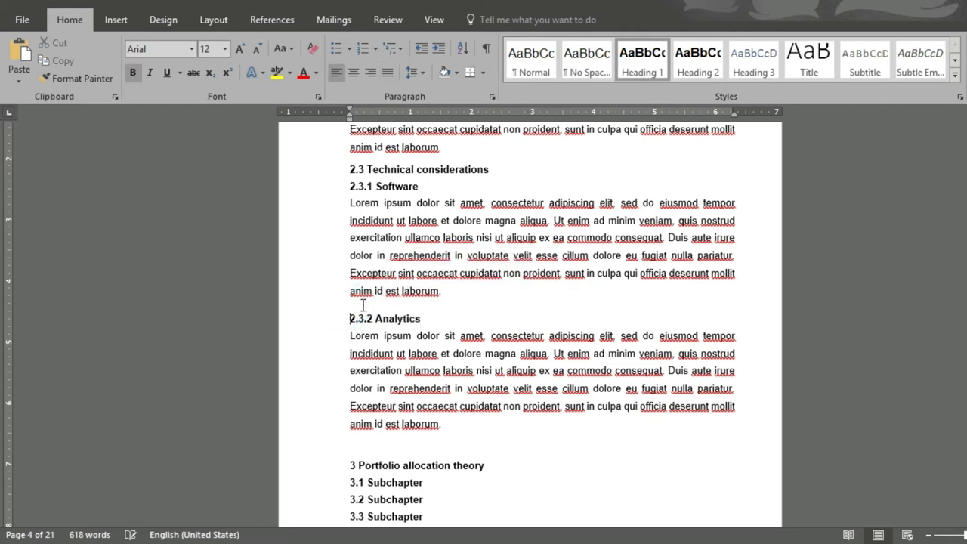
scroll(444, 421, down, 1)
click(358, 288)
click(373, 156)
click(359, 156)
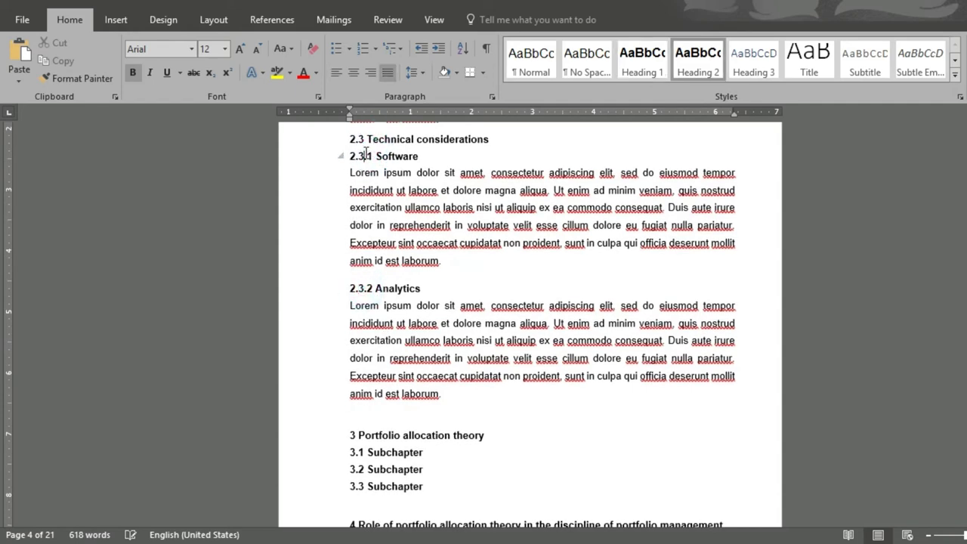
Check the heading styles and spacing from "2.3.2 Analytics" to "3 Portfolio allocation theory" and "3.1 Subchapter"
click(371, 289)
click(380, 439)
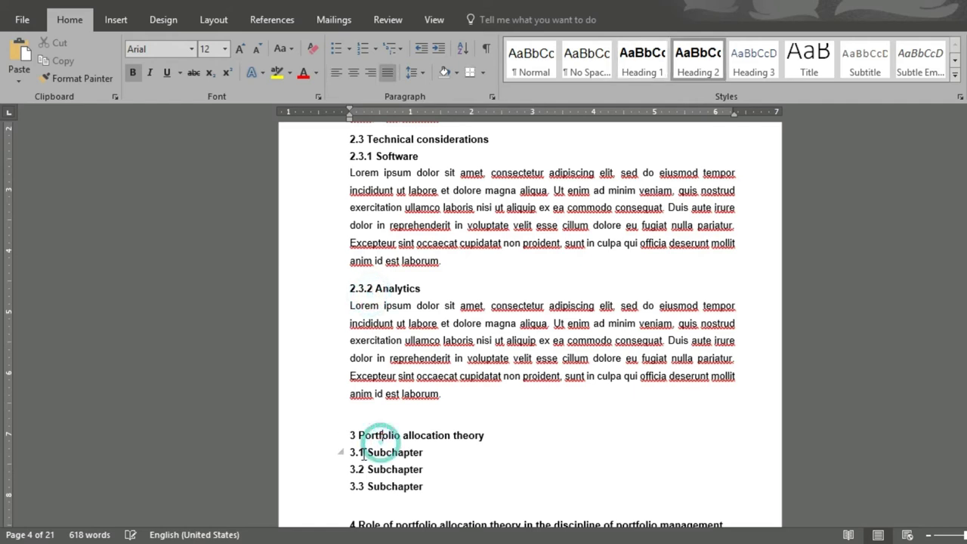
click(341, 436)
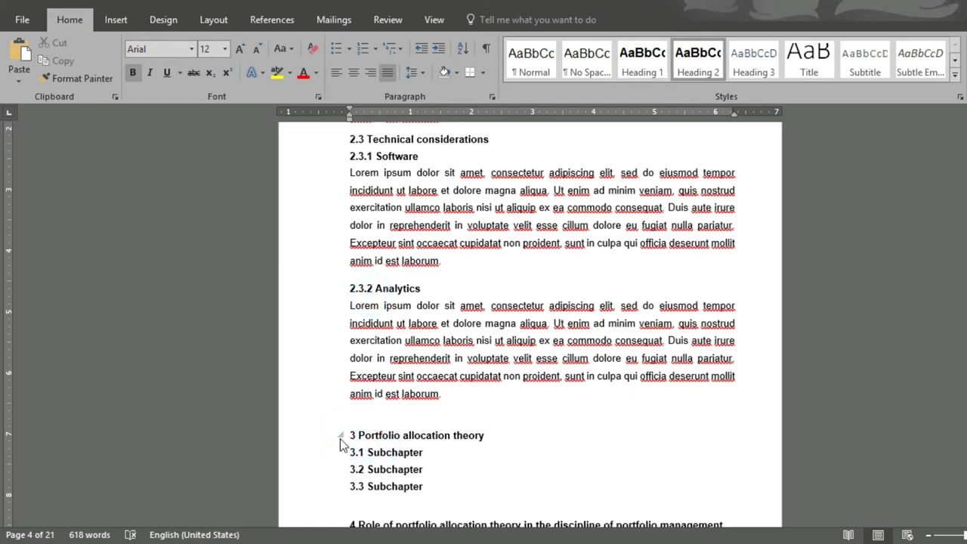
click(340, 436)
click(340, 436)
click(339, 437)
click(337, 437)
click(340, 454)
Insert a table of contents using the built-in Automatic Table 1 below the "I. Outline" heading
scroll(346, 398, up, 15)
scroll(369, 402, up, 5)
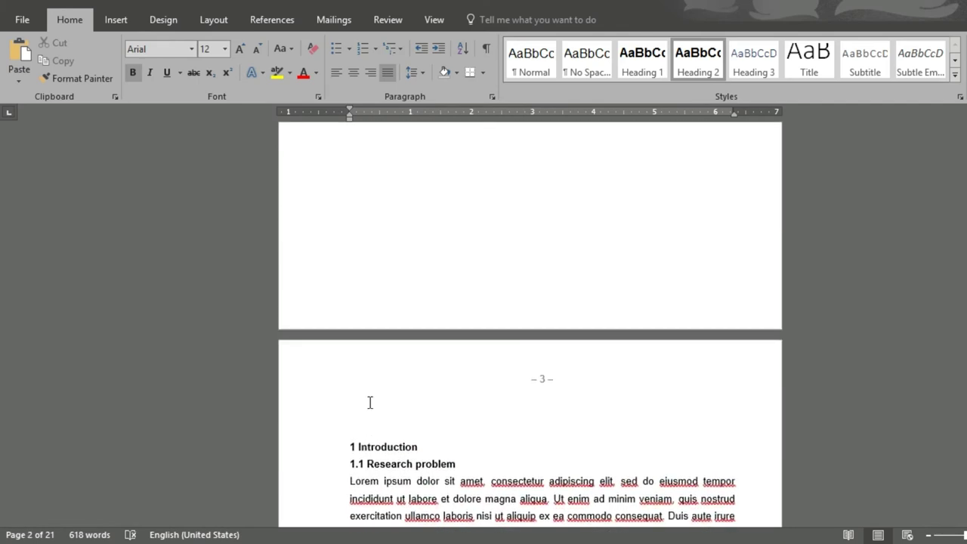
scroll(370, 402, up, 4)
scroll(374, 411, up, 11)
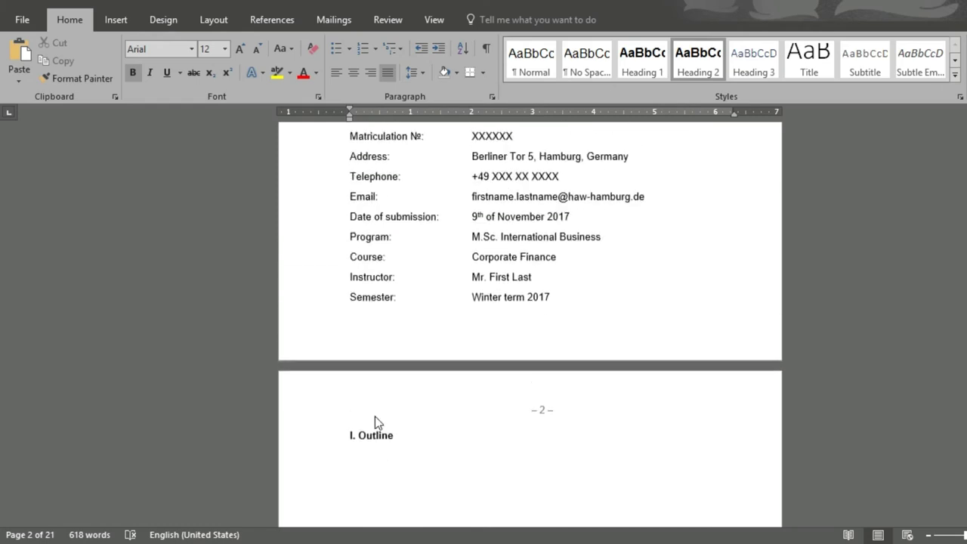
scroll(375, 420, down, 3)
click(362, 341)
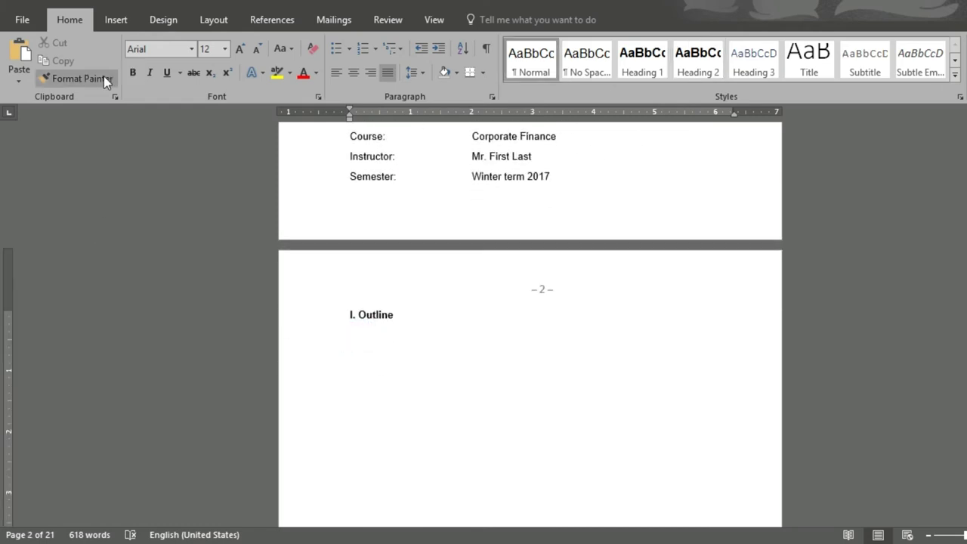
click(283, 23)
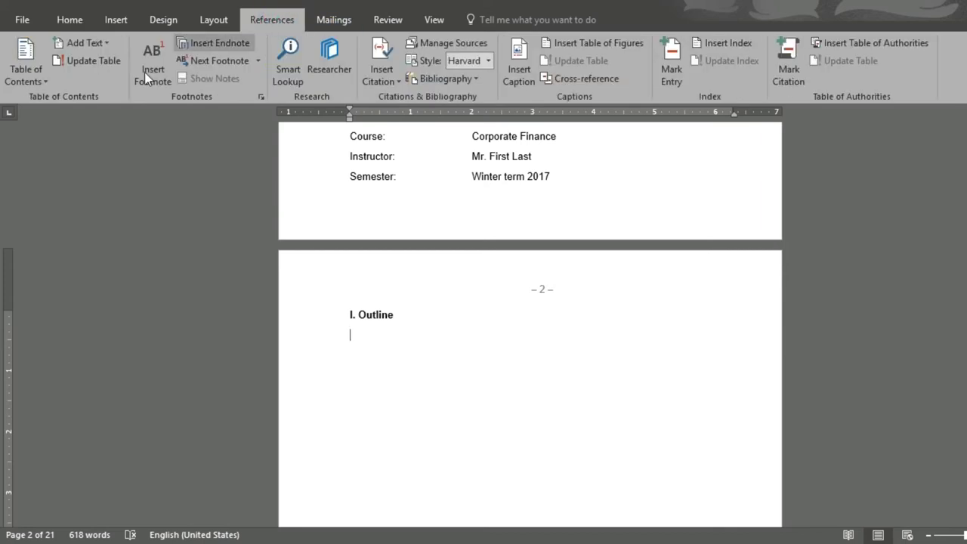
click(28, 83)
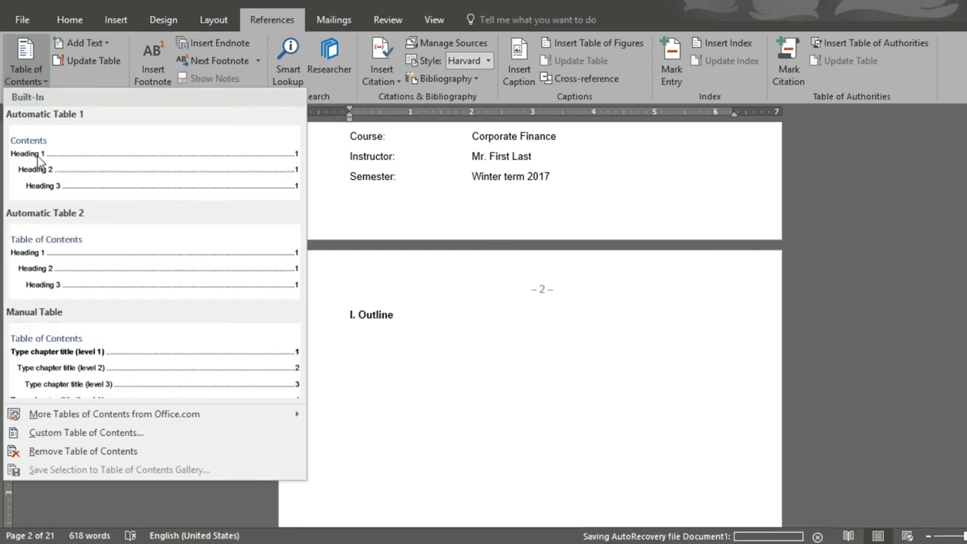
click(53, 191)
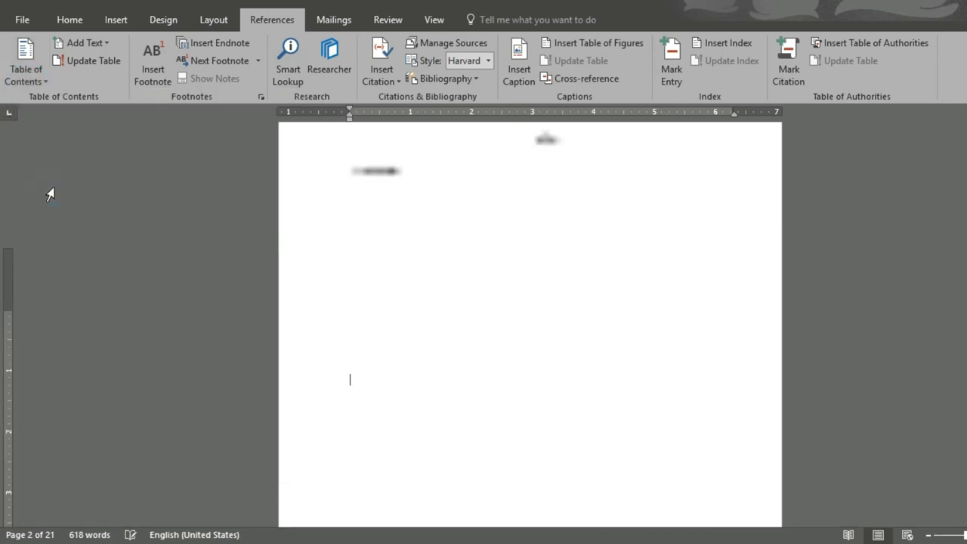
Review the inserted table of contents from "1 Introduction" to "5.3 Outlook", including indentation levels and page numbers
scroll(470, 325, up, 5)
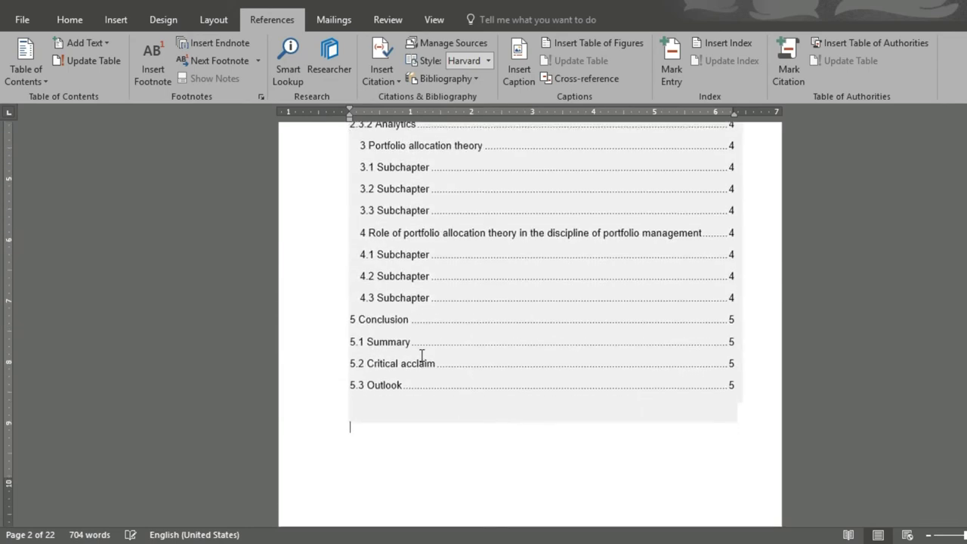
scroll(414, 286, up, 1)
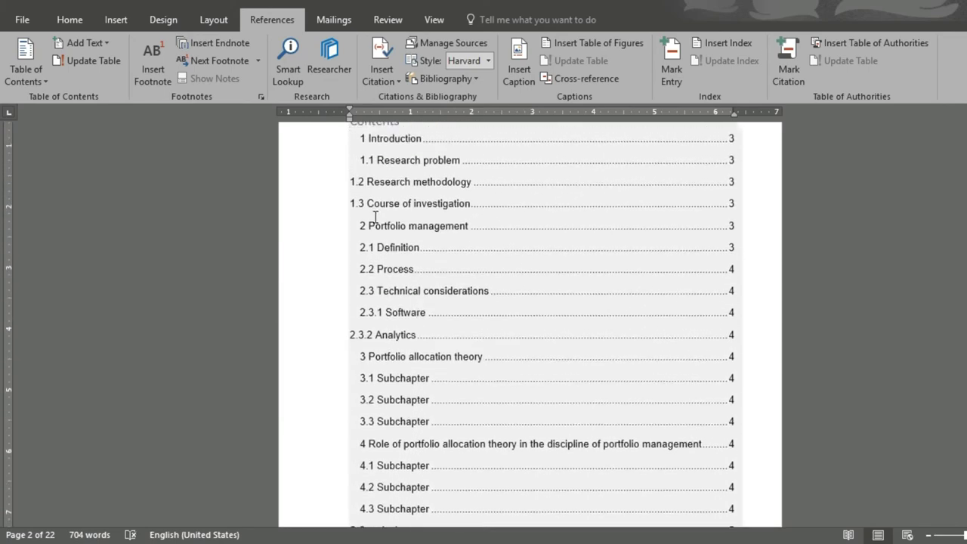
scroll(419, 332, down, 1)
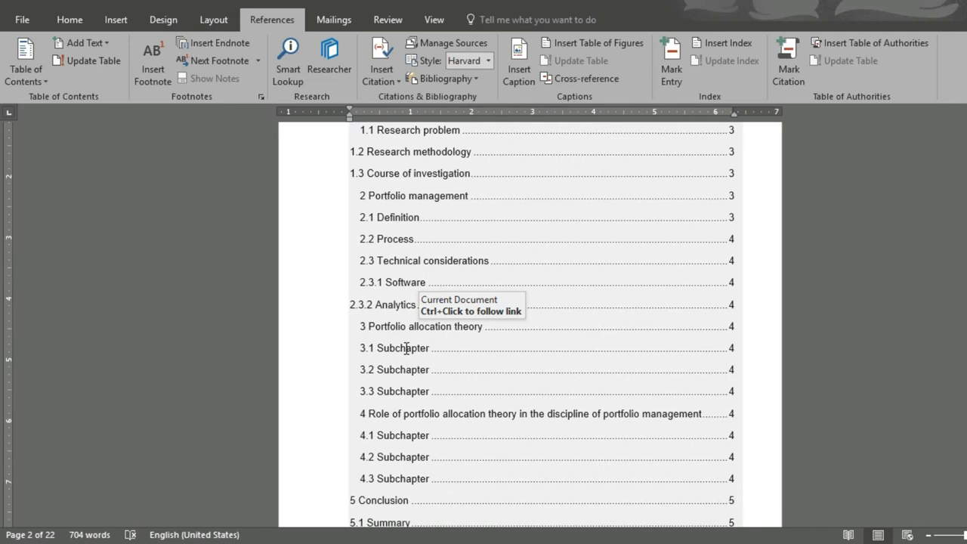
scroll(435, 347, up, 2)
scroll(443, 492, down, 4)
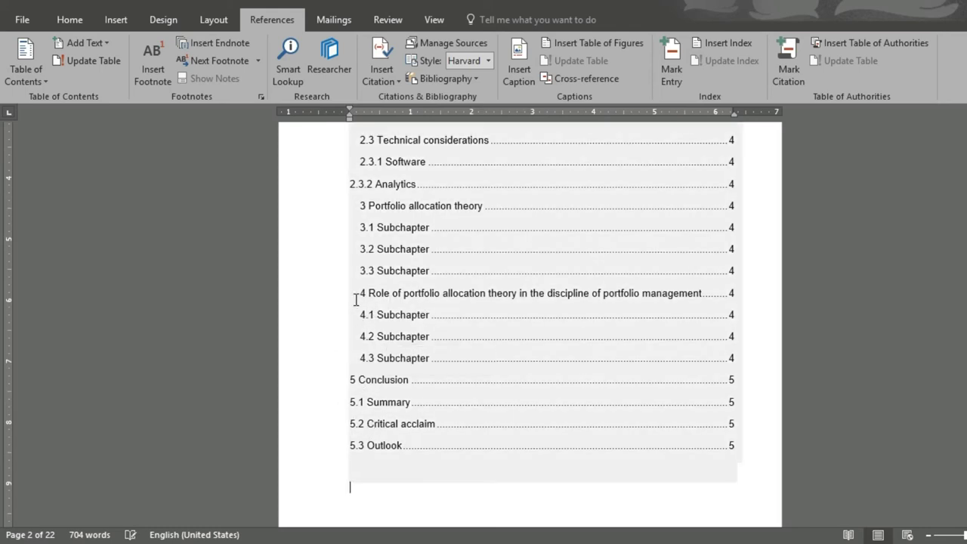
scroll(363, 298, up, 4)
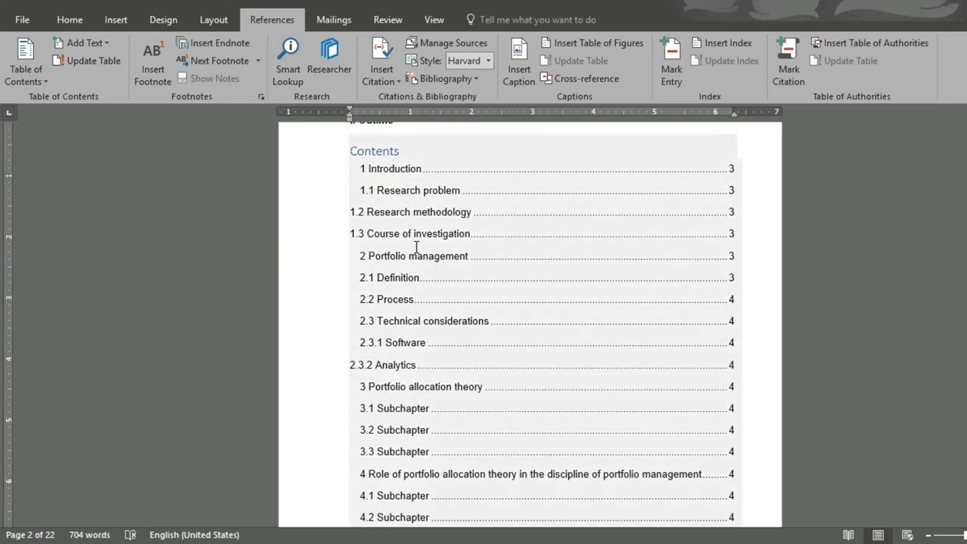
Apply the Normal style to the heading "1.3 Course of investigation"
scroll(412, 310, down, 15)
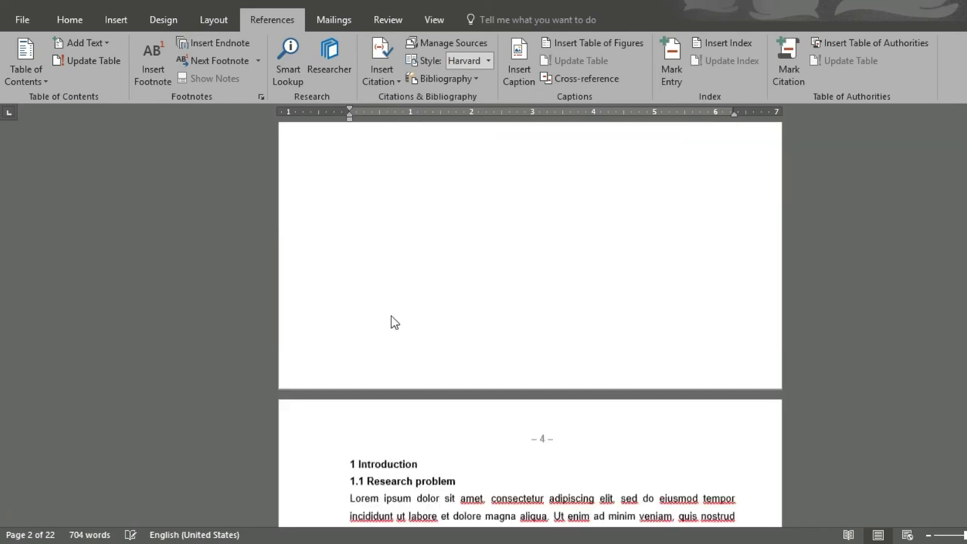
drag(484, 369, 313, 374)
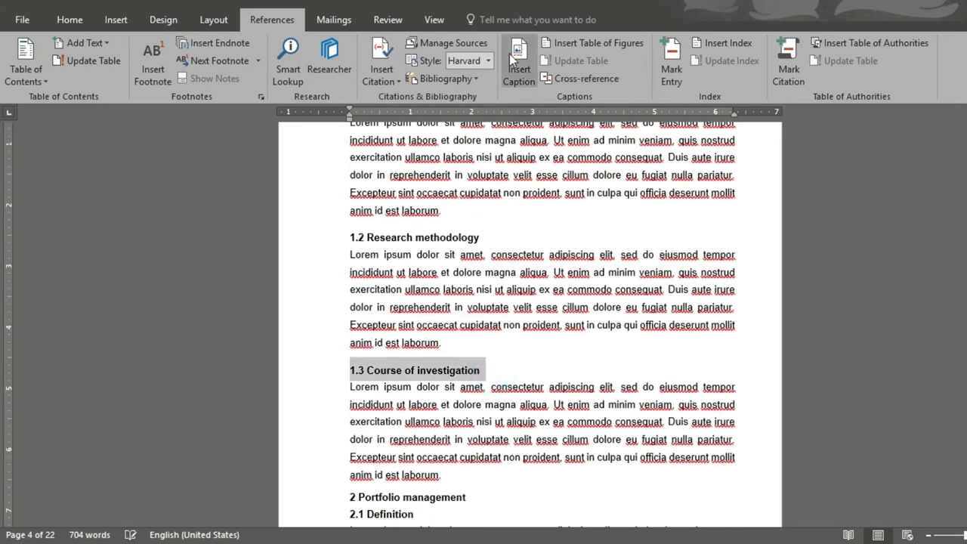
click(69, 20)
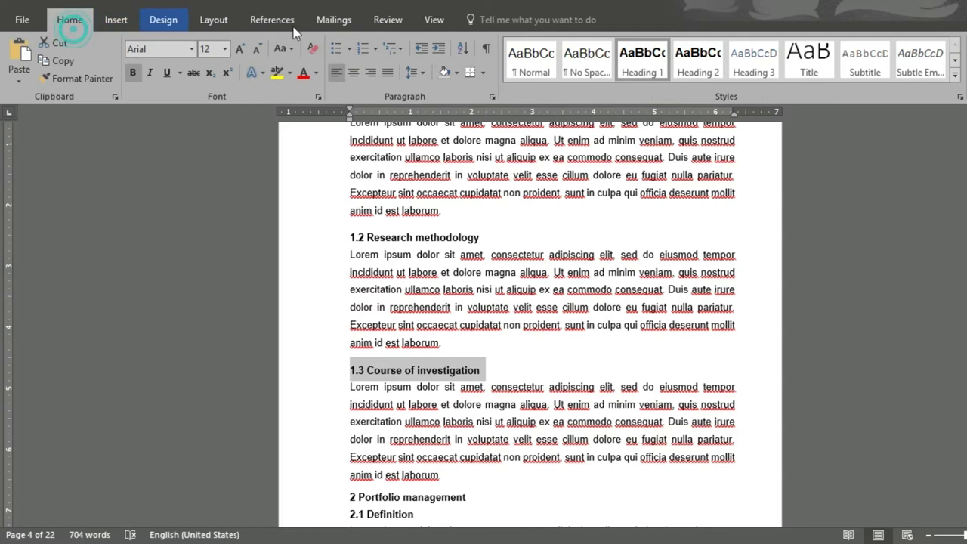
click(531, 61)
click(501, 352)
Update the table of contents field with the Update entire table option
scroll(476, 333, up, 12)
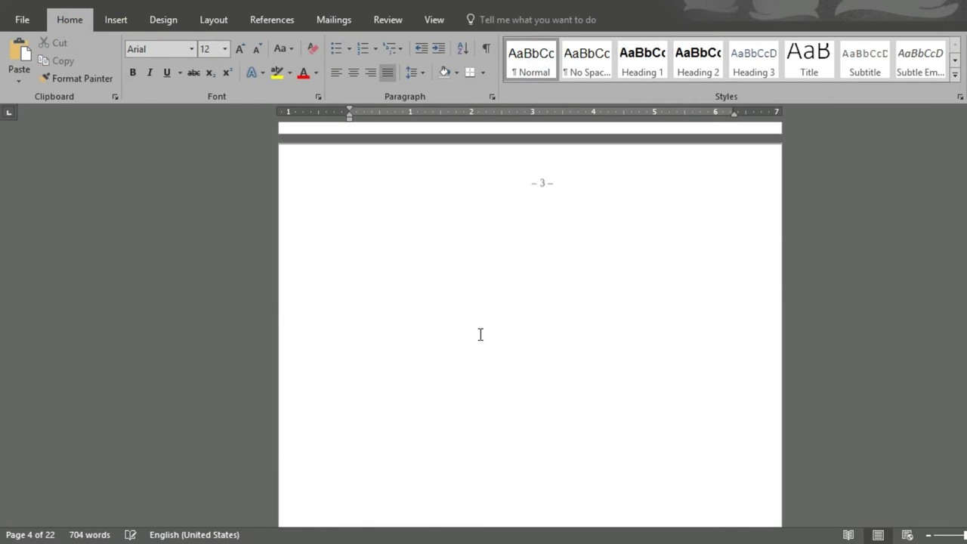
scroll(487, 338, up, 2)
click(455, 270)
right_click(458, 270)
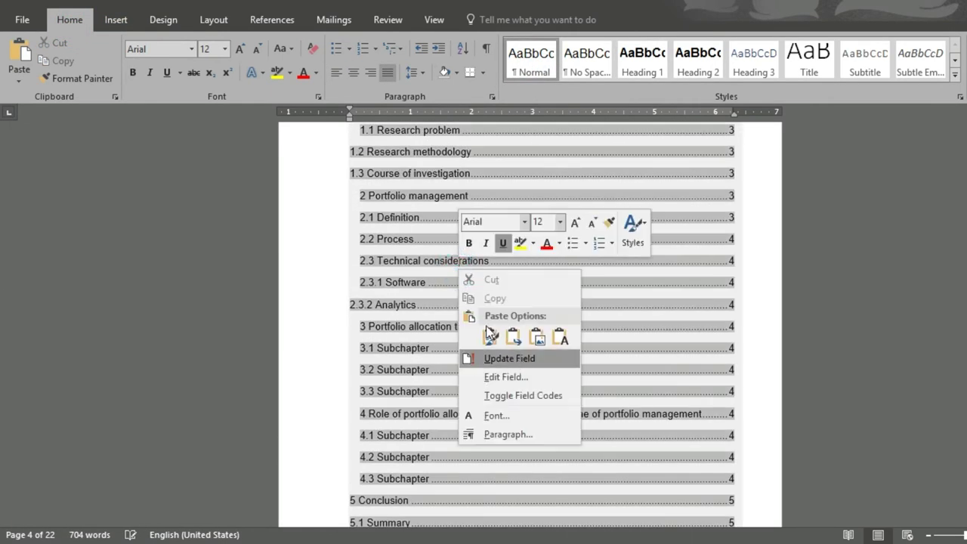
click(403, 236)
scroll(387, 202, up, 1)
right_click(435, 232)
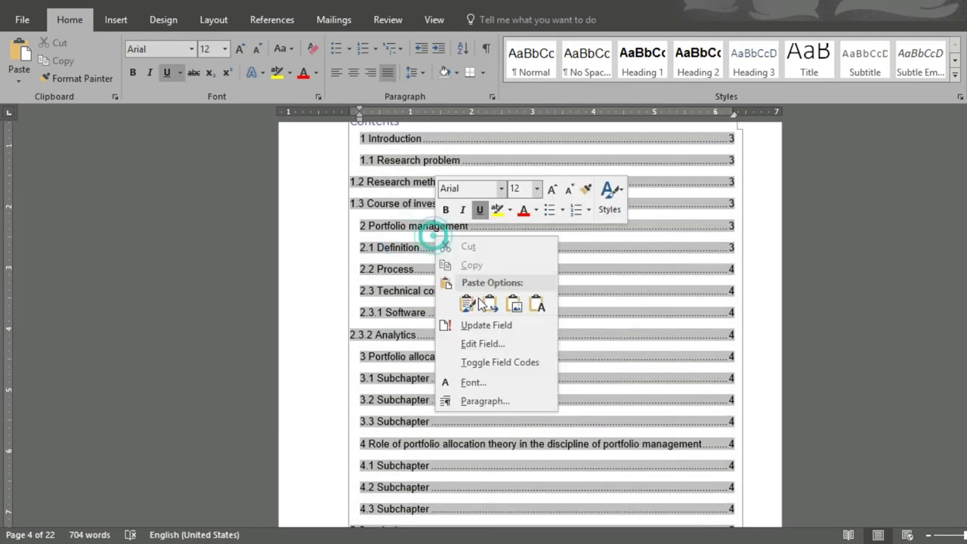
click(487, 327)
click(514, 270)
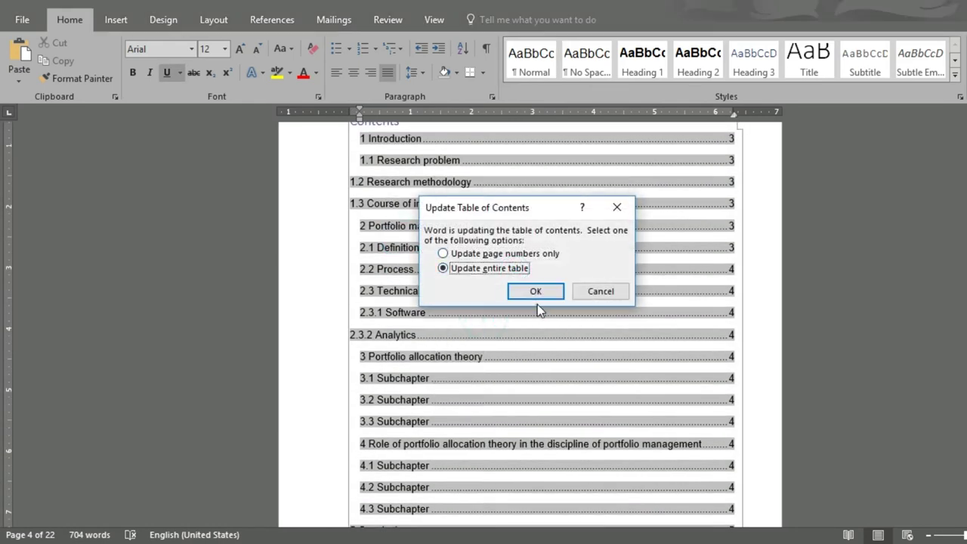
click(533, 292)
Apply the Heading 1 style to "1.3 Course of investigation"
scroll(462, 351, down, 15)
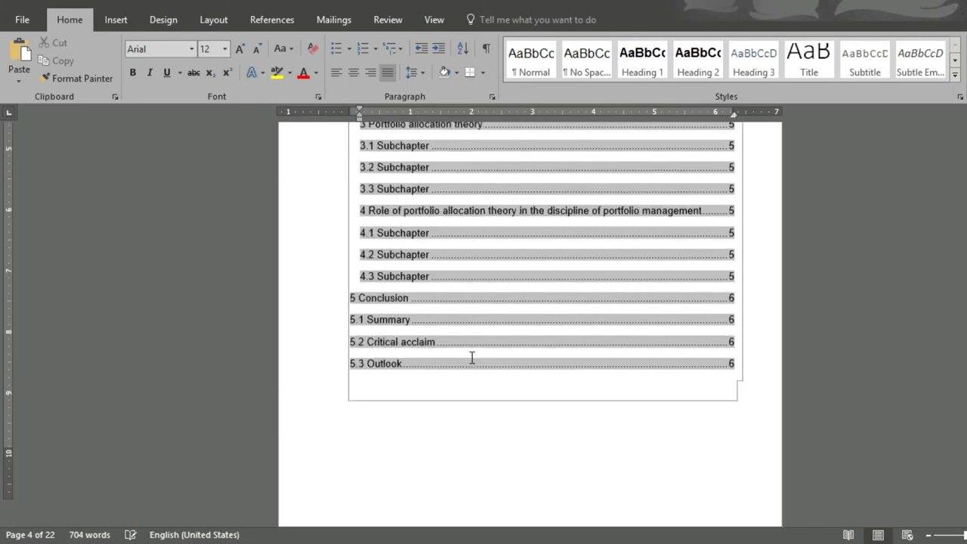
scroll(453, 378, down, 3)
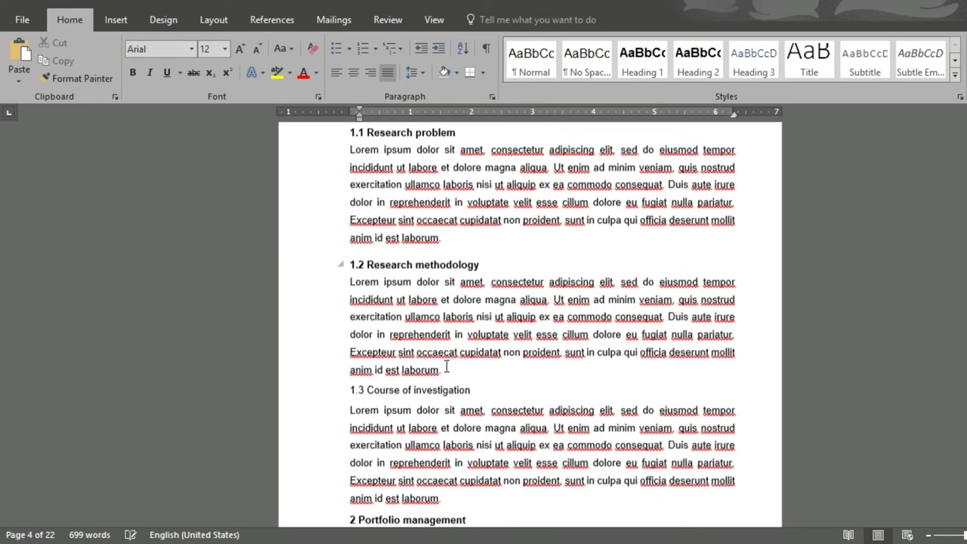
drag(484, 368, 347, 367)
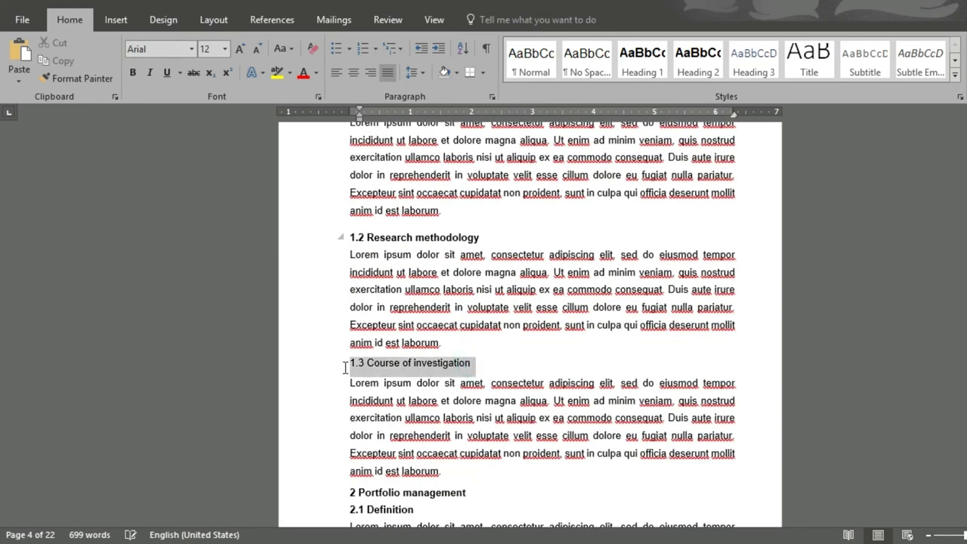
click(654, 70)
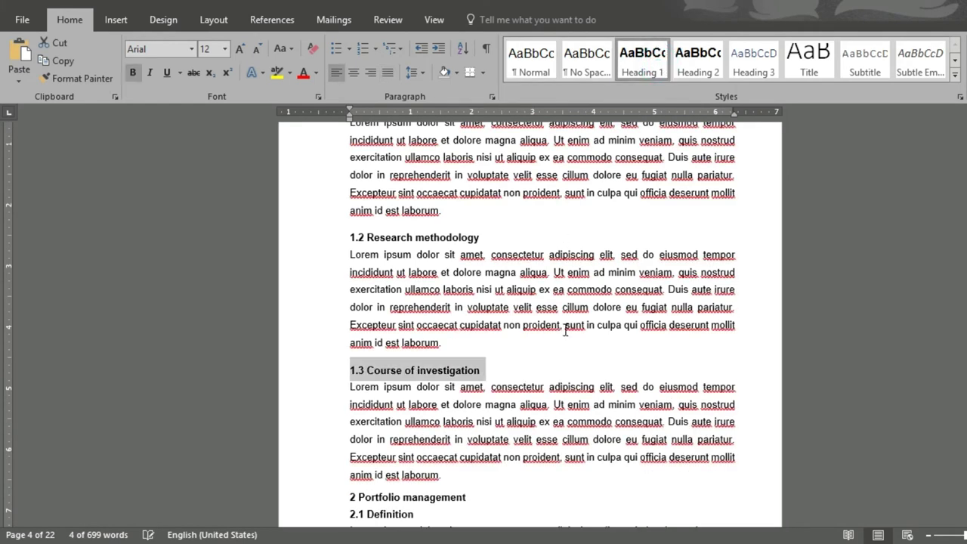
Update the entire table of contents to reflect the changed heading "1.3 Course of investigation"
scroll(569, 354, up, 10)
scroll(572, 355, up, 8)
click(454, 408)
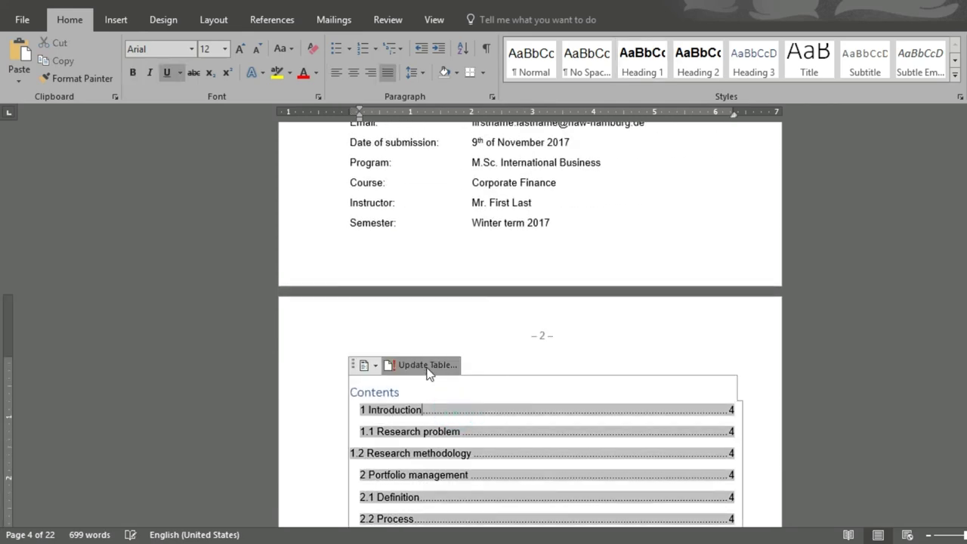
click(426, 365)
click(470, 274)
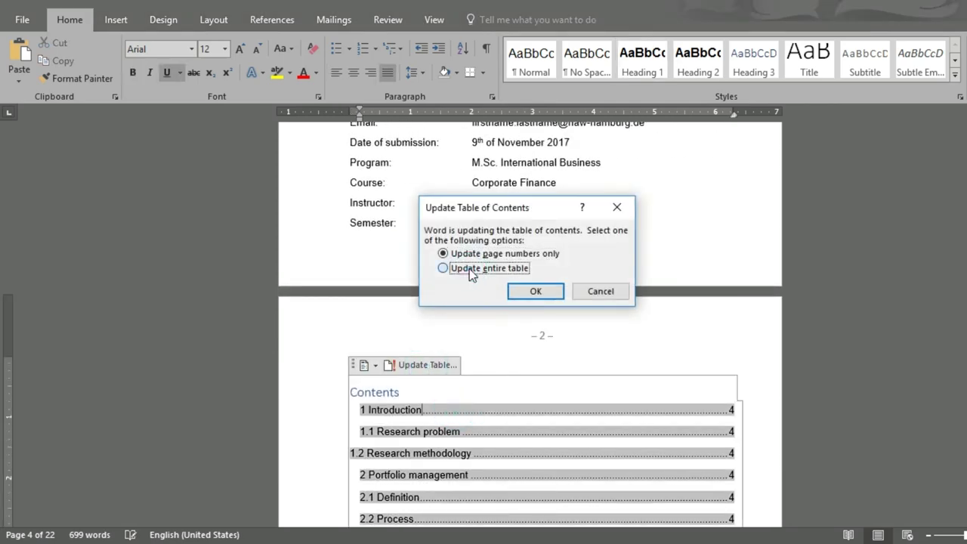
click(535, 292)
Check the updated table of contents entries and view the table update options without applying them
scroll(567, 421, down, 5)
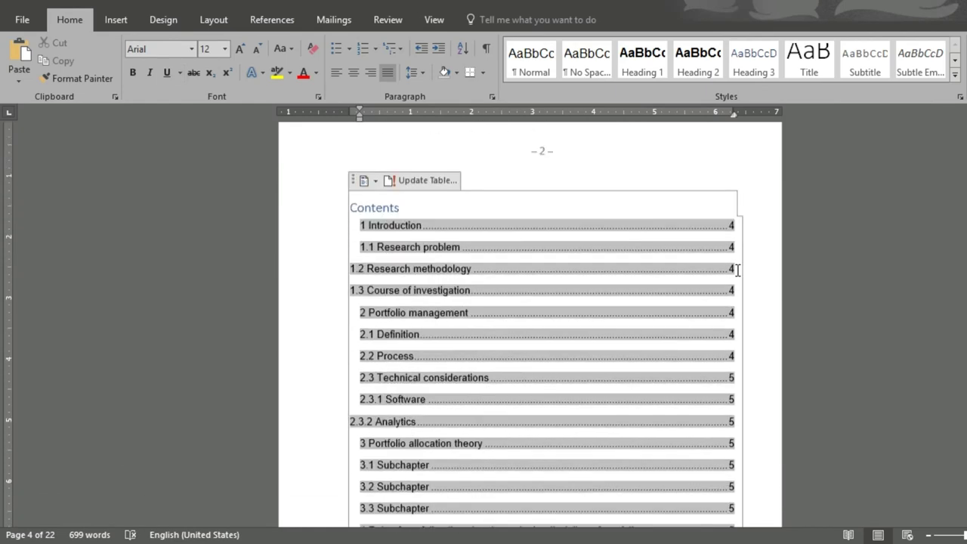
scroll(693, 236, down, 1)
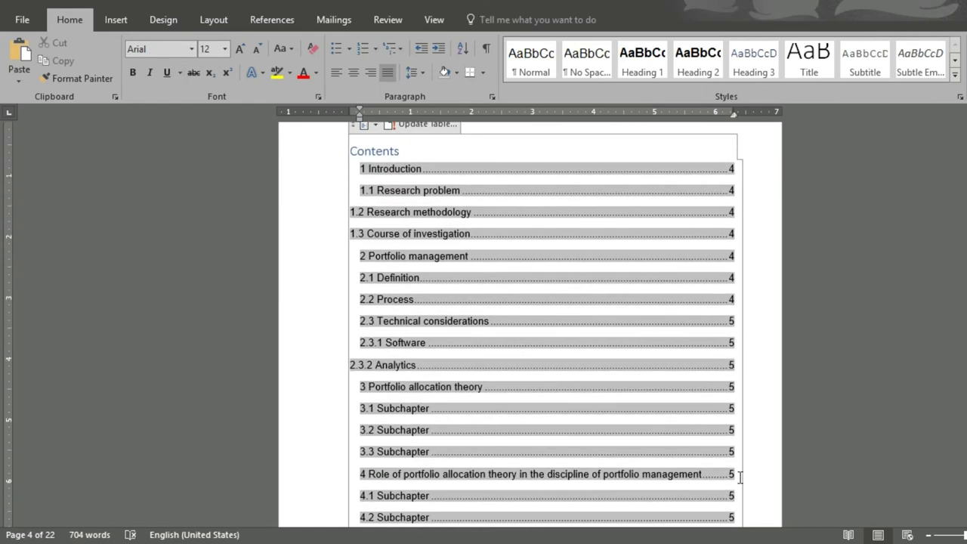
click(428, 126)
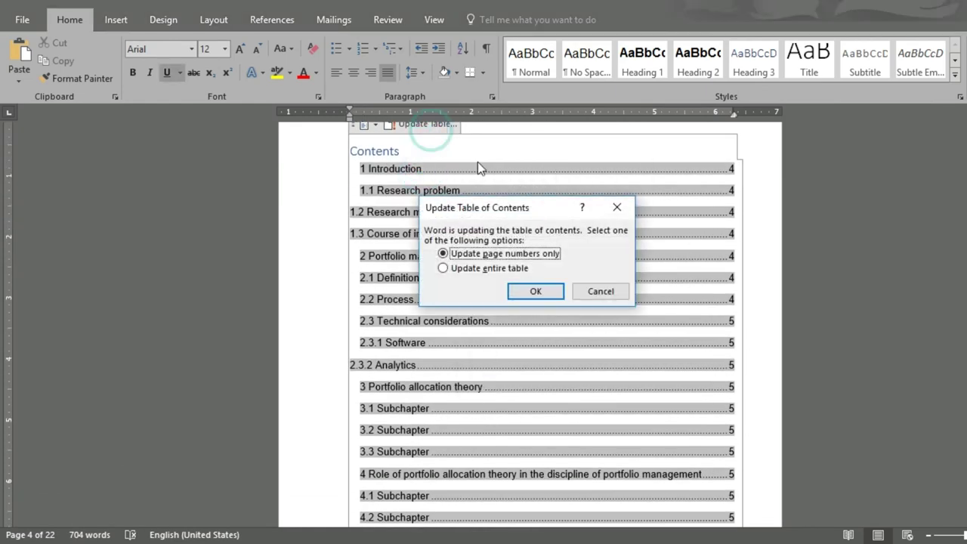
click(589, 292)
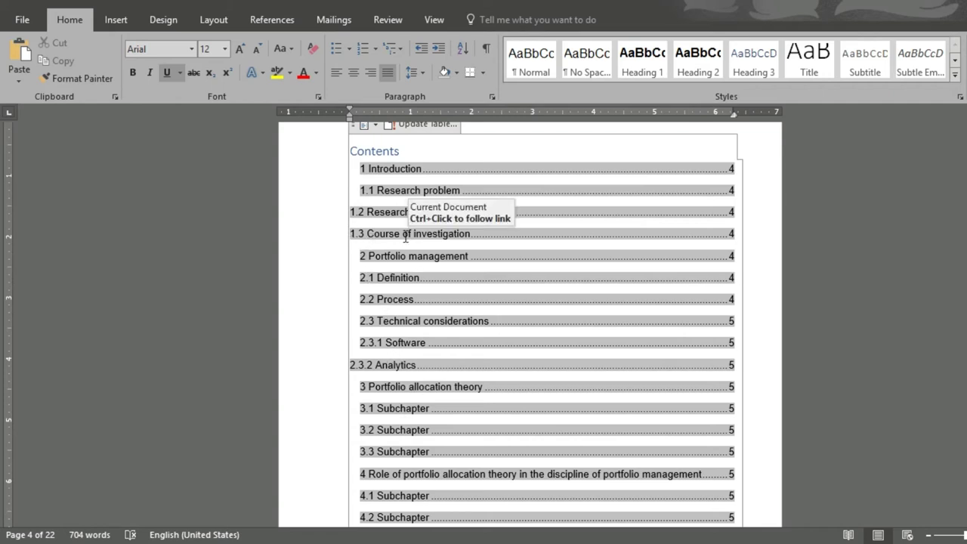
Show the Navigation Pane and promote the heading "1 Introduction" by one level
click(433, 23)
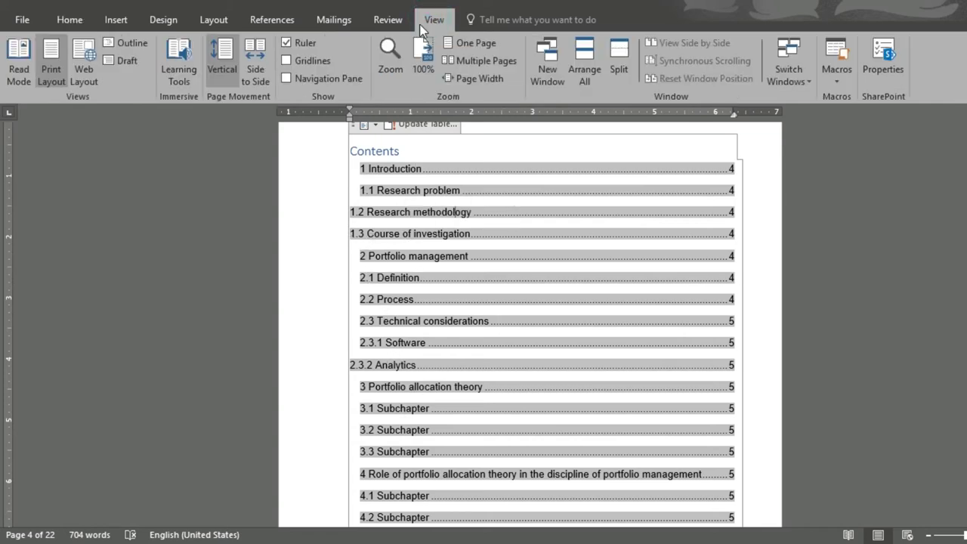
click(329, 78)
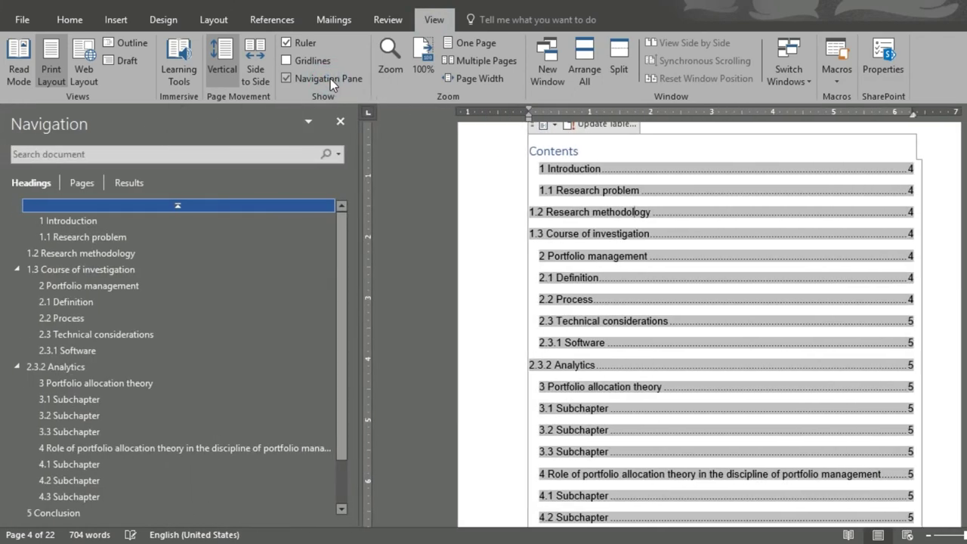
click(122, 220)
right_click(115, 222)
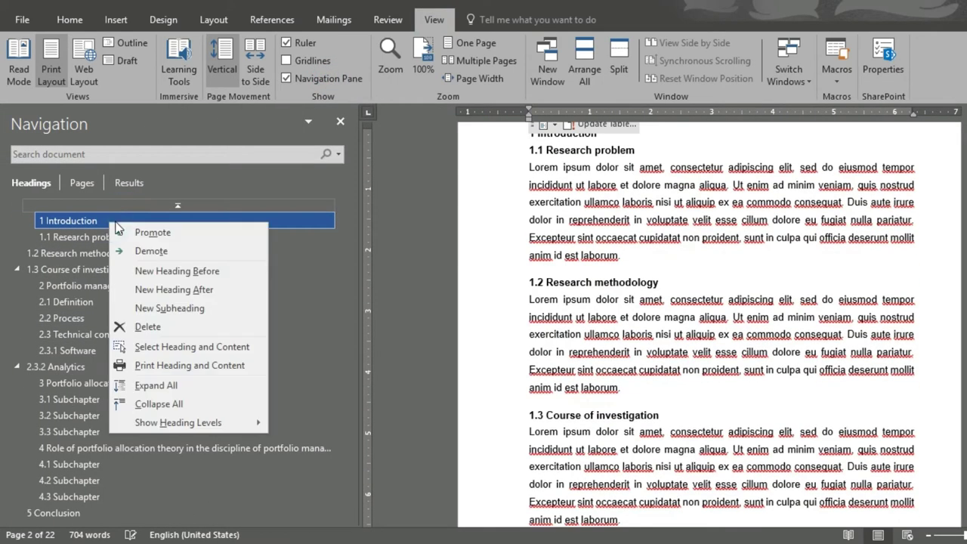
click(135, 229)
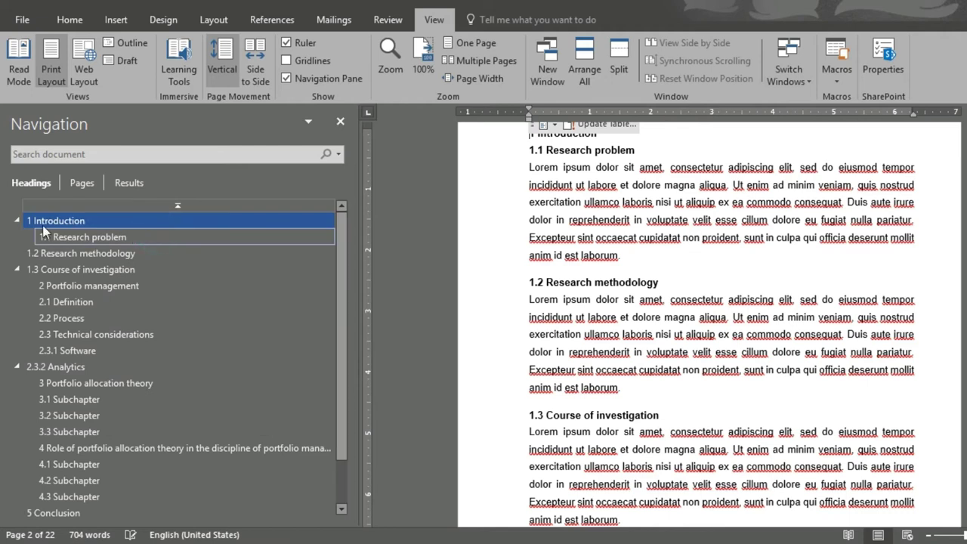
Demote the headings "1.2 Research methodology" and "1.3 Course of investigation" by one level each
right_click(68, 250)
click(121, 277)
right_click(77, 272)
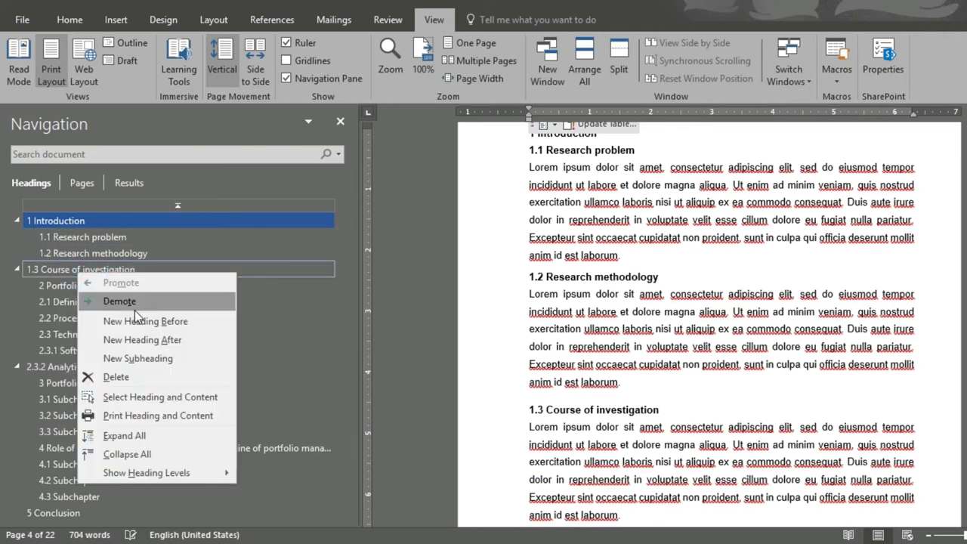
click(135, 307)
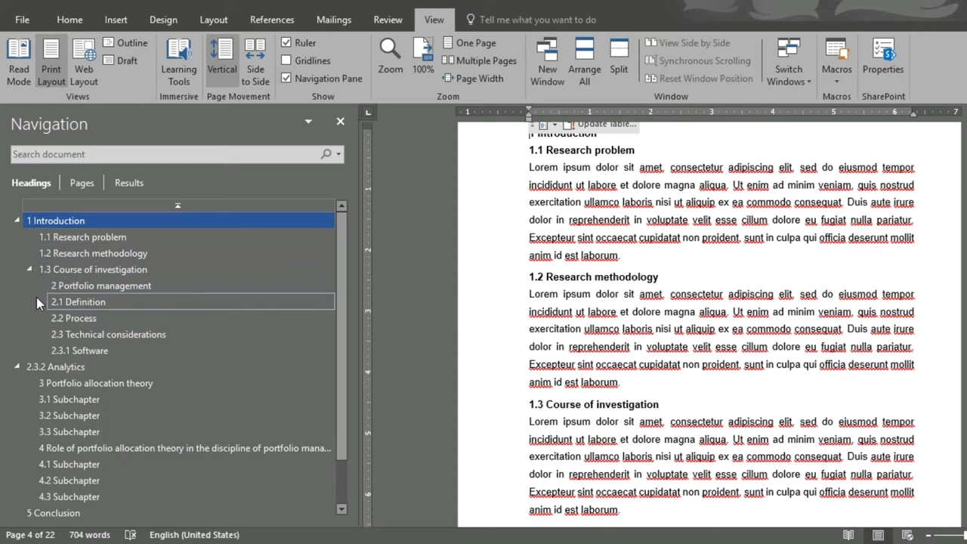
Promote the heading "2 Portfolio management" by two levels to make it a main chapter
click(75, 286)
right_click(92, 287)
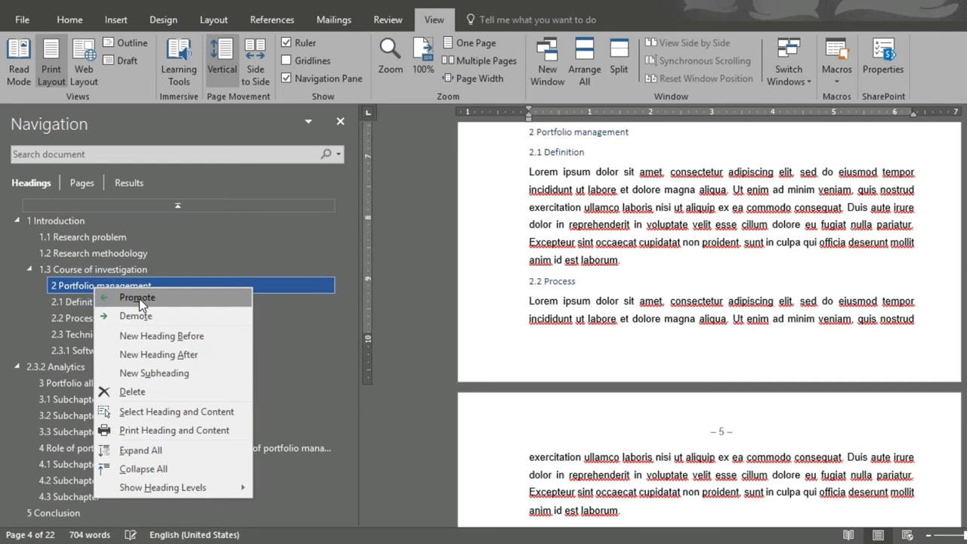
click(139, 299)
right_click(134, 283)
click(138, 297)
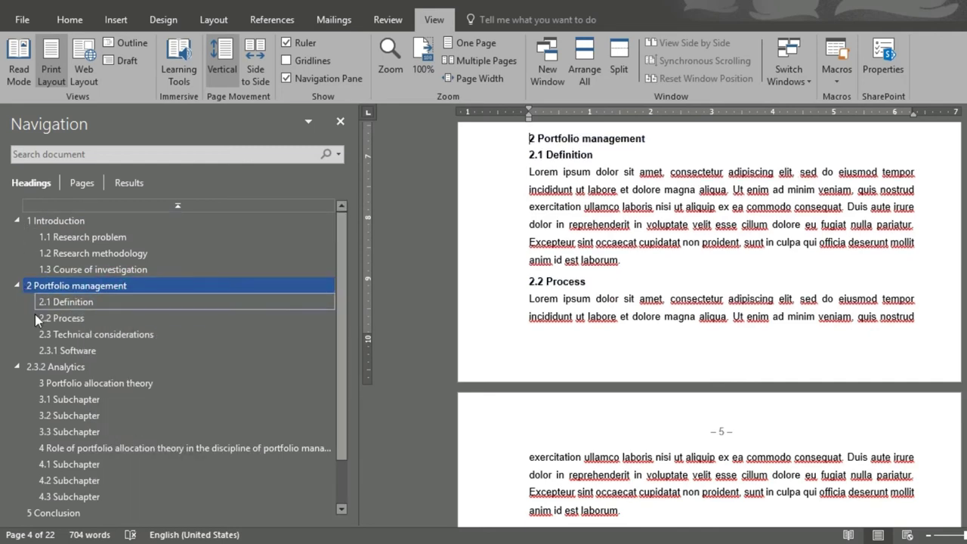
Demote the heading "2.3.1 Software" so it sits beneath "2.3 Technical considerations"
click(65, 352)
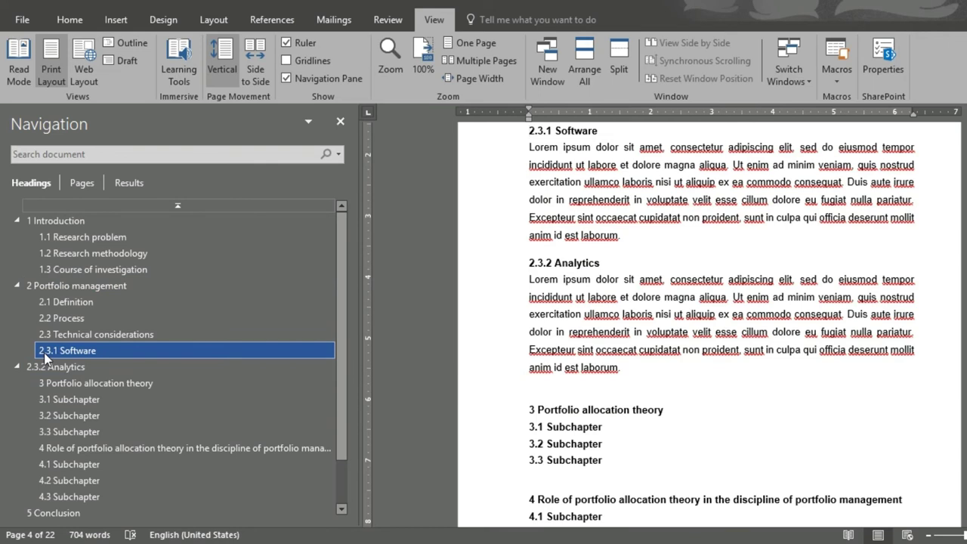
right_click(45, 358)
click(90, 171)
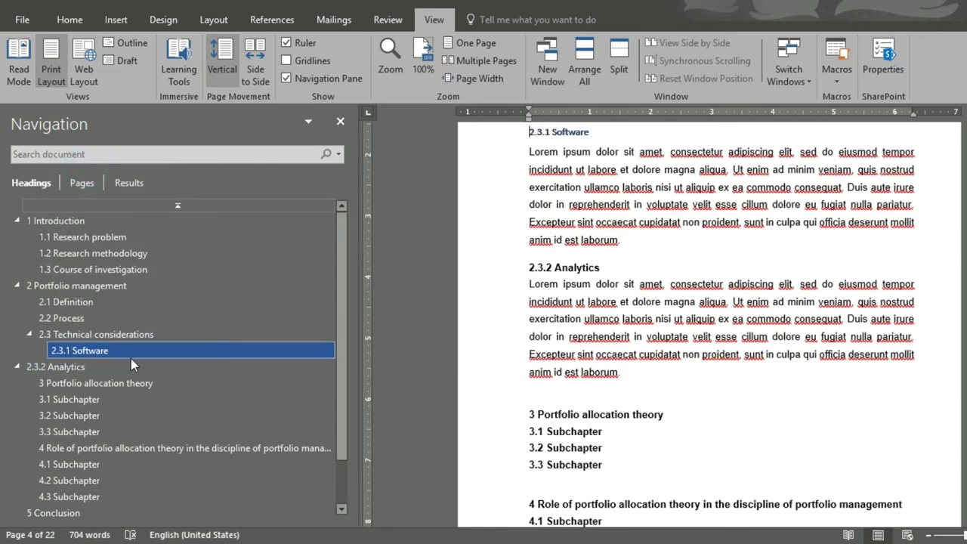
Select the heading "2.3.1 Software" and modify the Heading 3 style to use Arial with the Automatic font color
scroll(596, 262, up, 3)
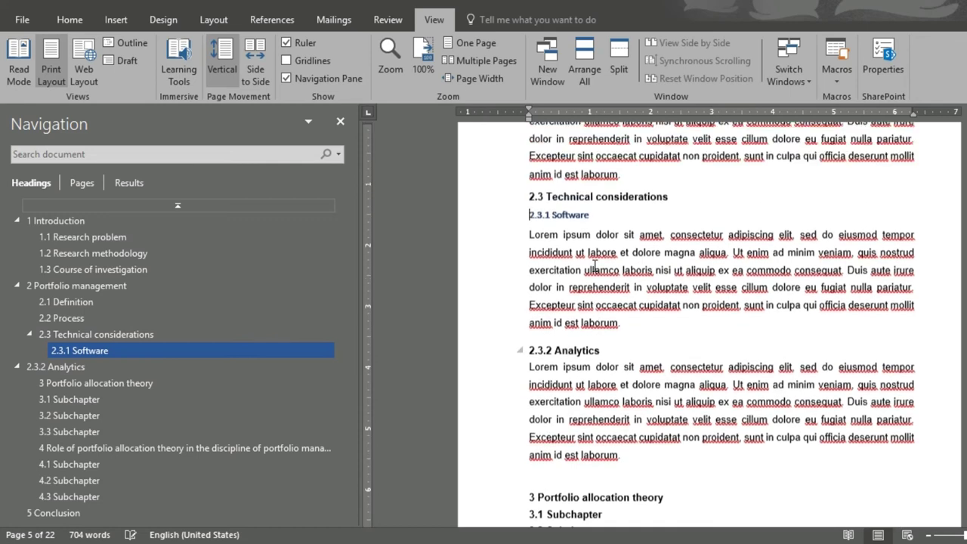
triple_click(607, 223)
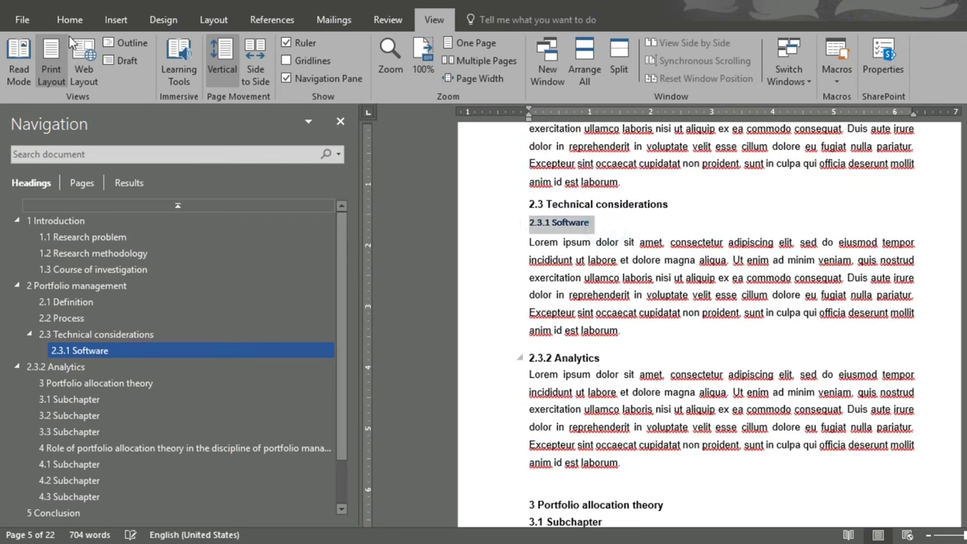
click(70, 20)
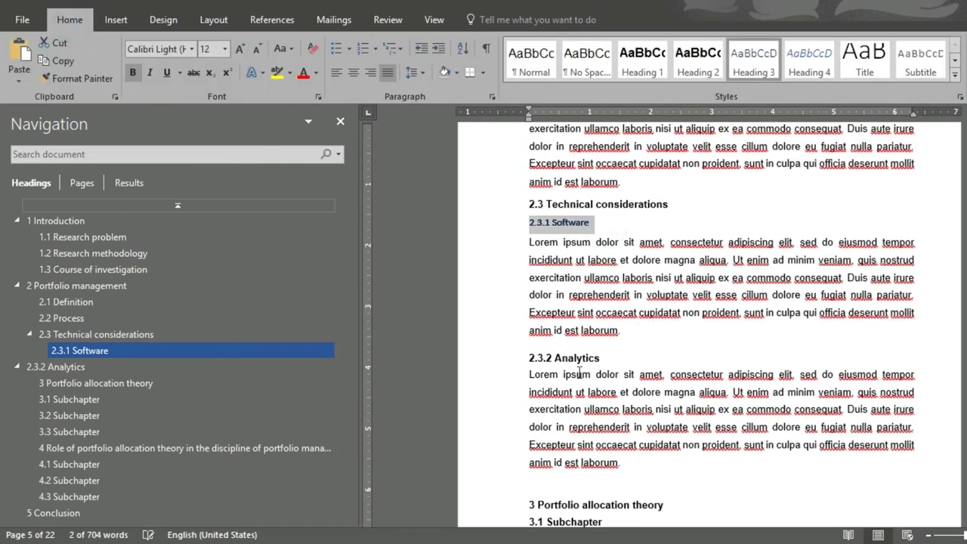
right_click(743, 74)
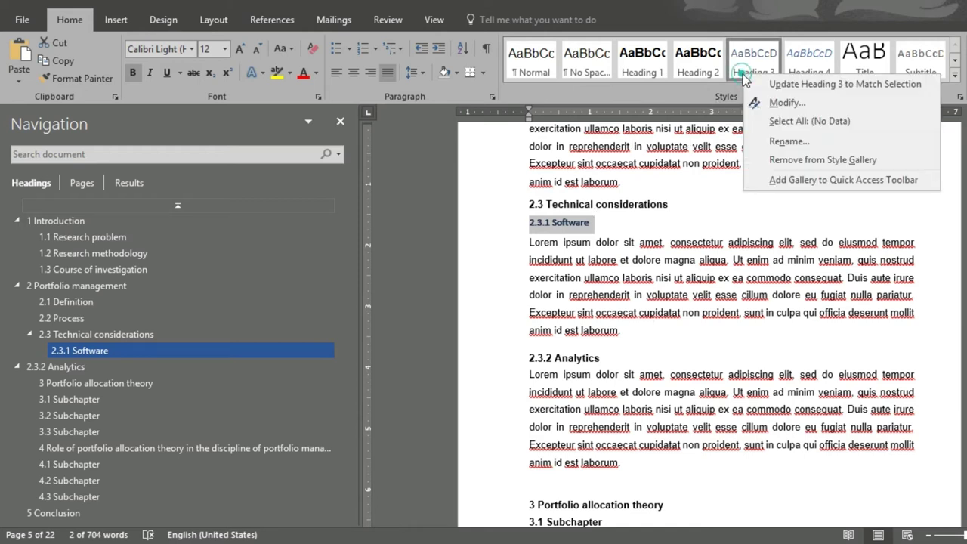
click(786, 103)
click(111, 206)
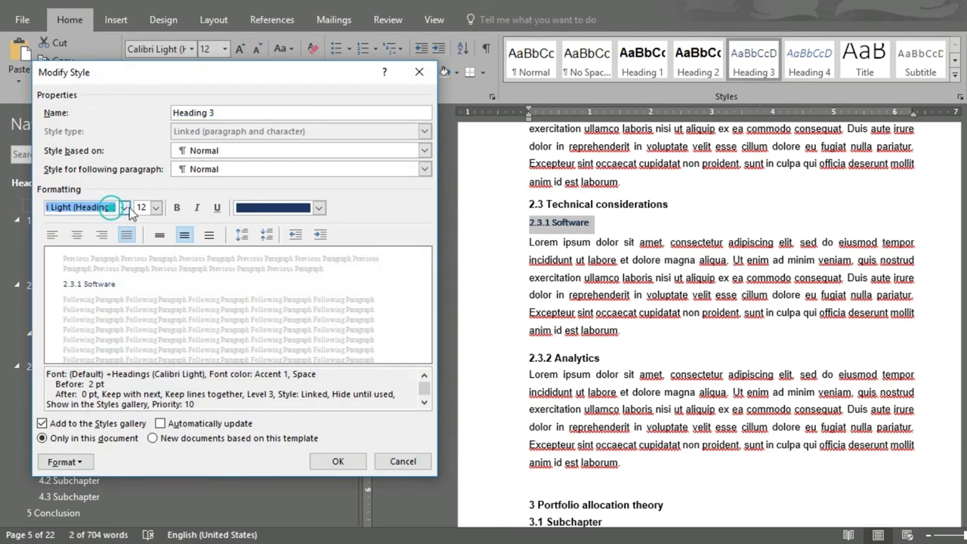
click(124, 207)
click(95, 260)
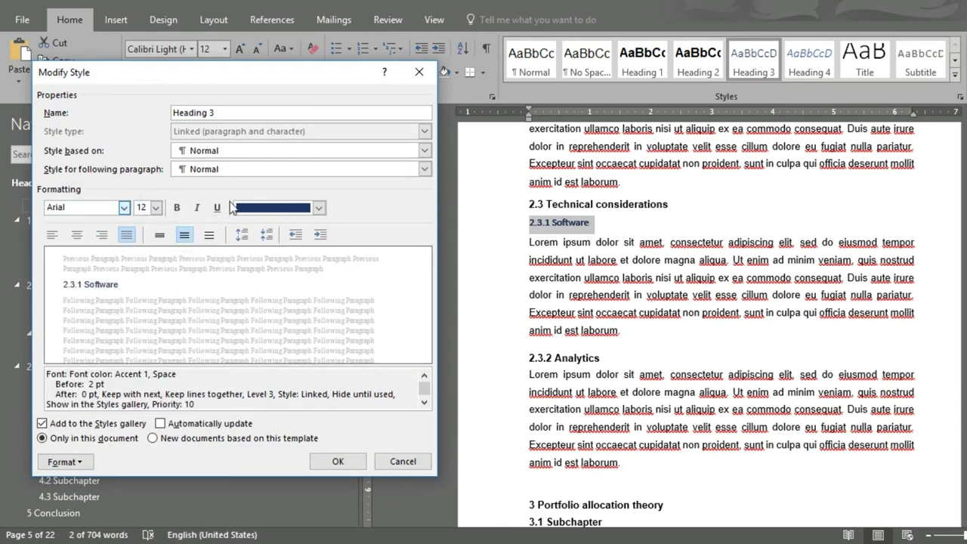
click(260, 208)
click(246, 226)
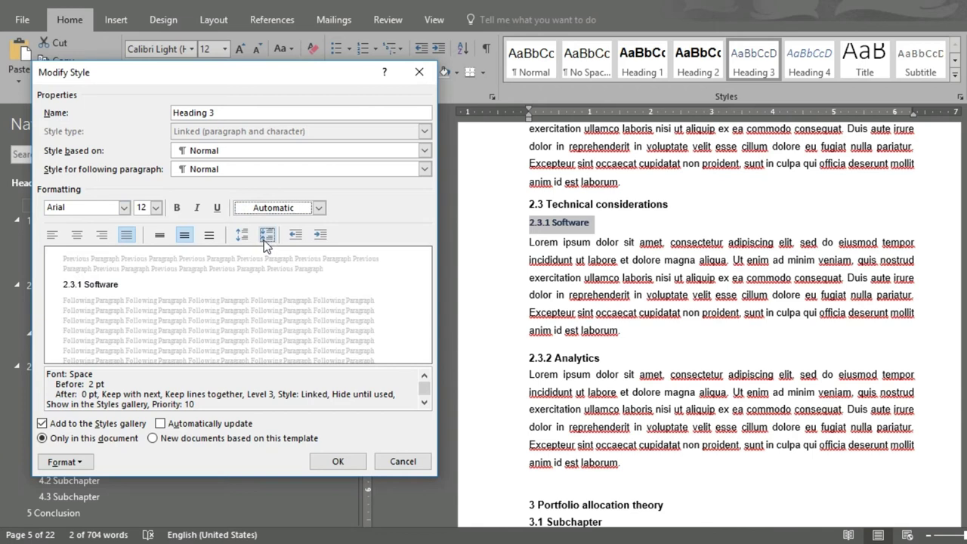
Set the Heading 3 style's paragraph spacing to 6 pt before, 6 pt after and Single line spacing, and save the style
click(92, 460)
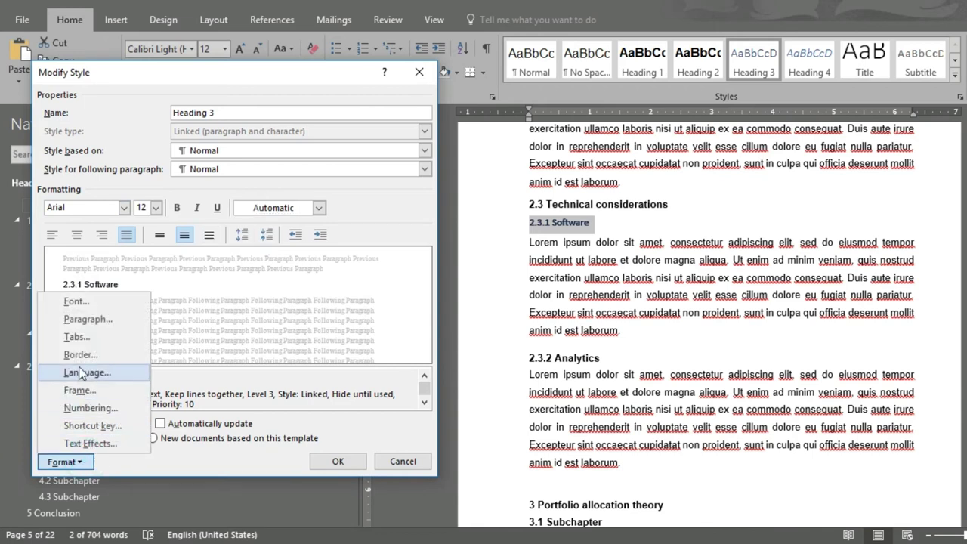
click(91, 321)
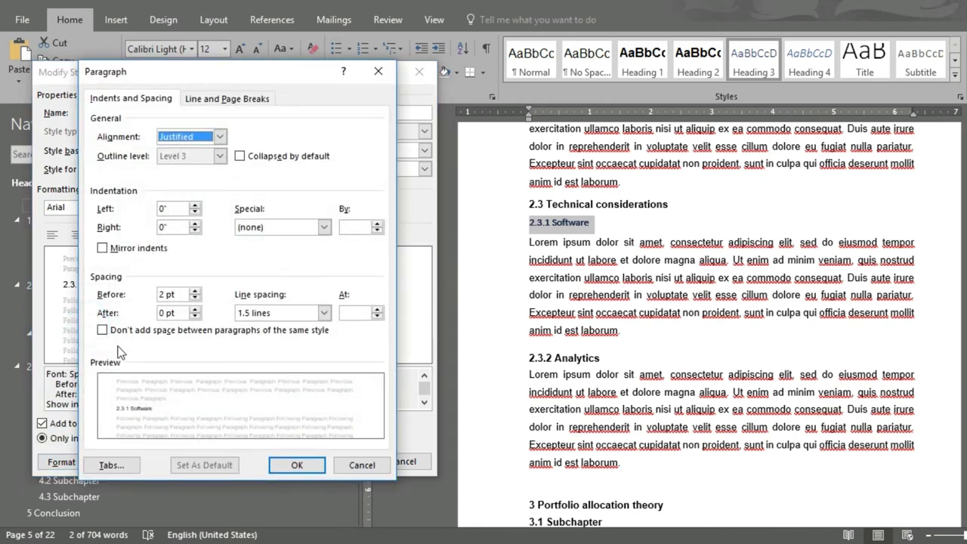
click(160, 312)
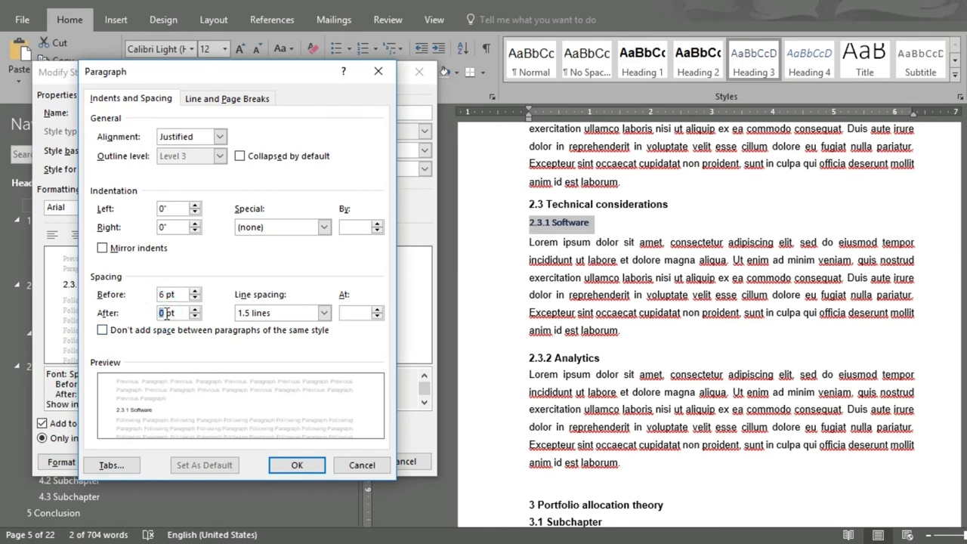
click(322, 313)
click(274, 328)
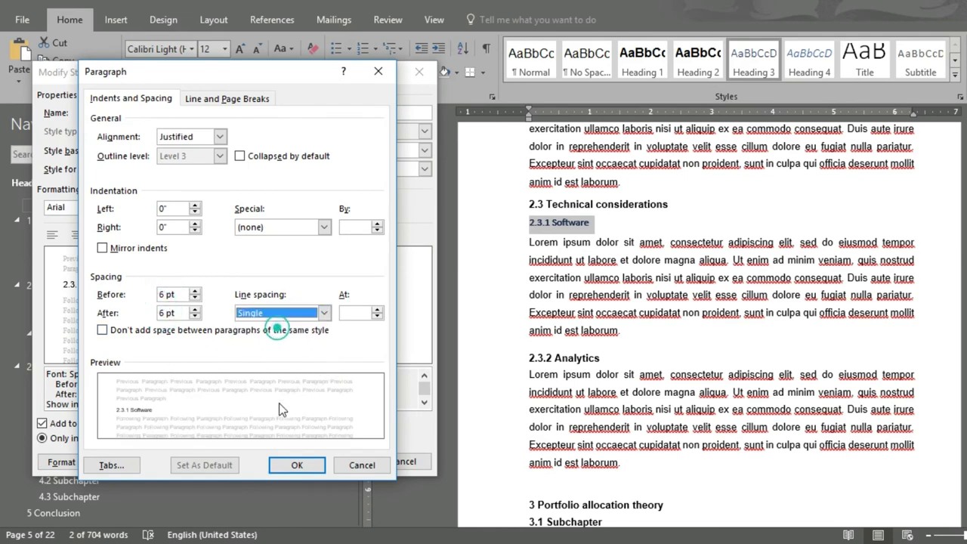
click(289, 463)
click(326, 459)
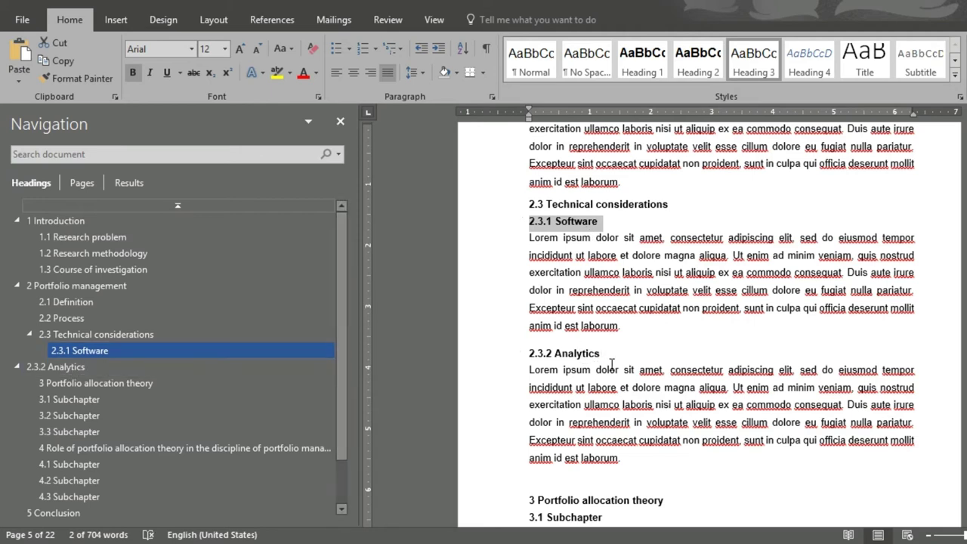
Copy the formatting of "2.3.1 Software" onto the heading "2.3.2 Analytics" with Format Painter
click(86, 79)
drag(617, 352, 506, 350)
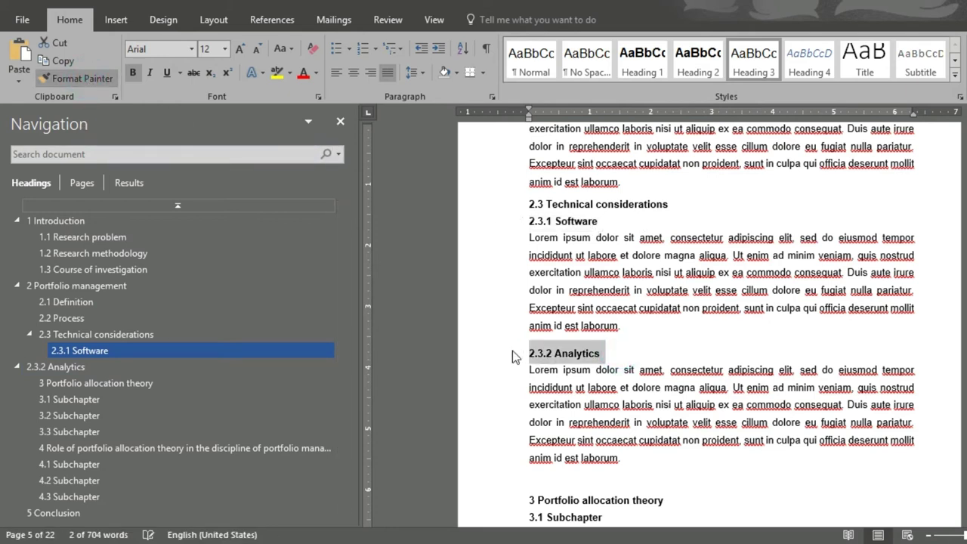
Promote "3 Portfolio allocation theory" and "4 Role of portfolio allocation theory in the discipline of portfolio management" by one level each
right_click(70, 382)
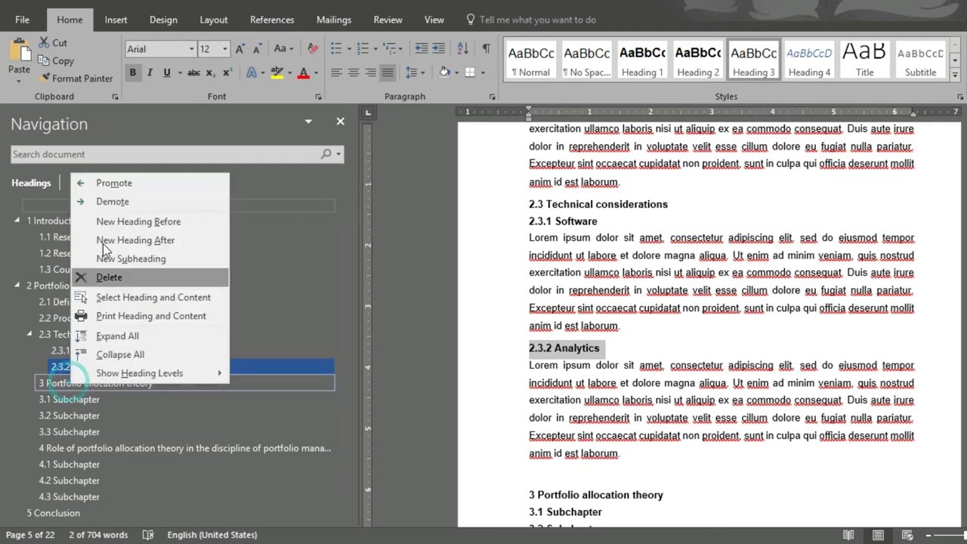
click(114, 182)
scroll(88, 380, down, 1)
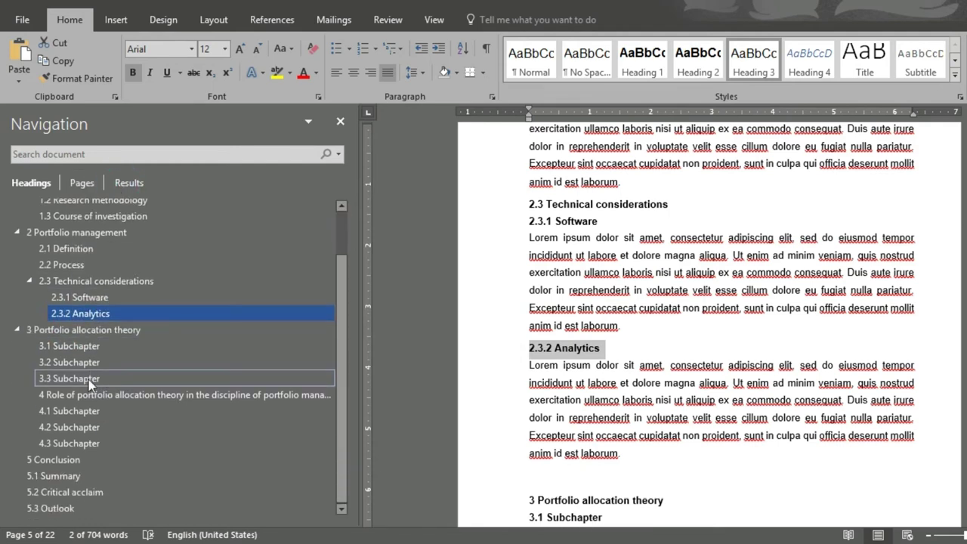
click(59, 396)
right_click(59, 397)
click(105, 198)
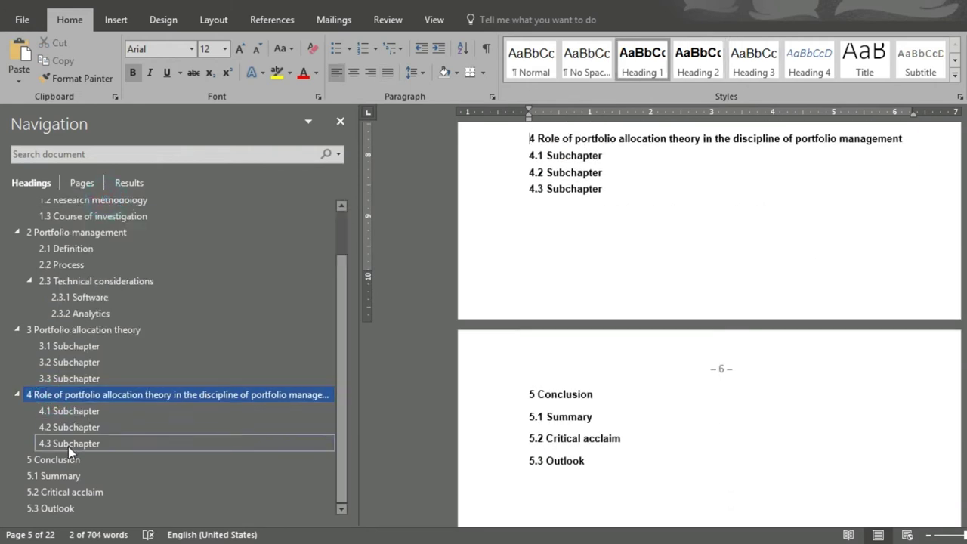
Demote "5.1 Summary", "5.2 Critical acclaim" and "5.3 Outlook" by one level beneath "5 Conclusion"
click(68, 475)
right_click(80, 476)
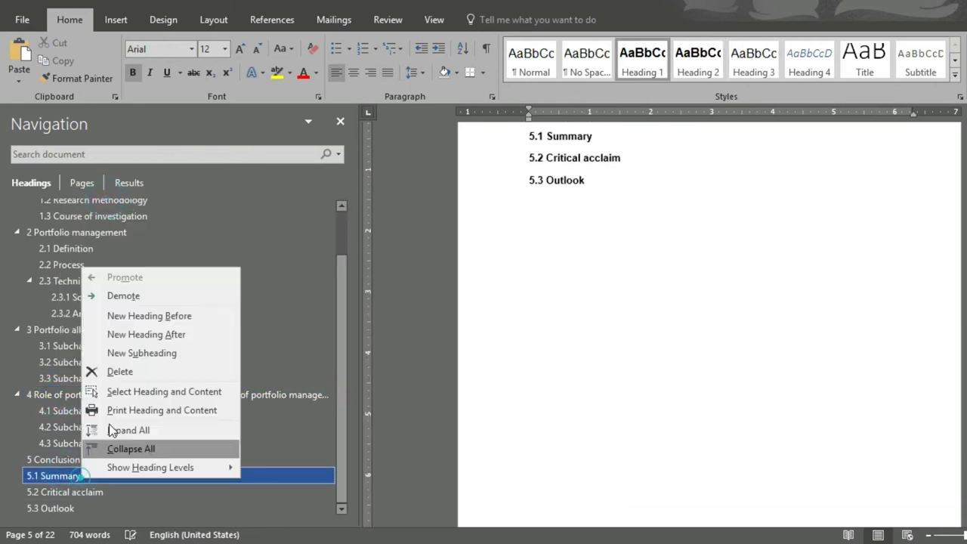
click(148, 300)
right_click(105, 497)
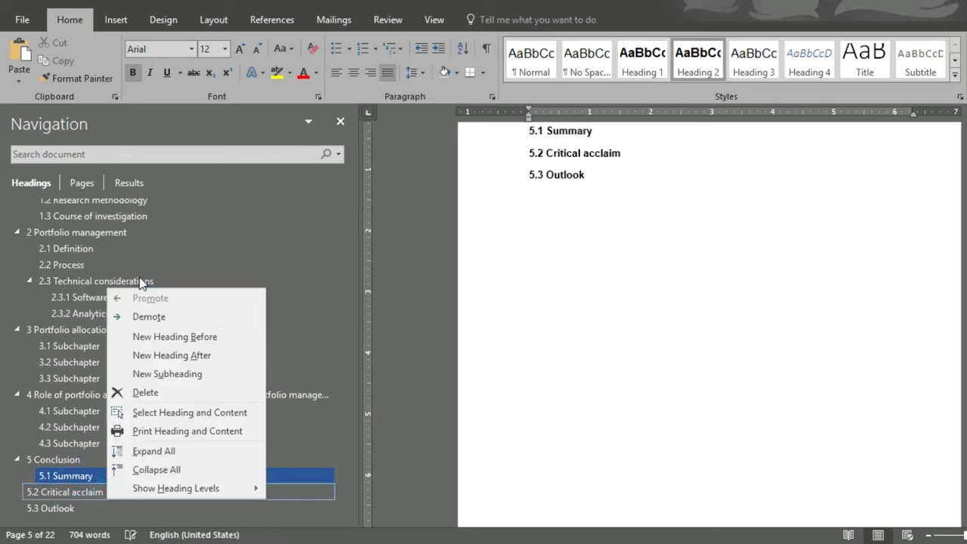
click(143, 318)
right_click(73, 519)
click(112, 330)
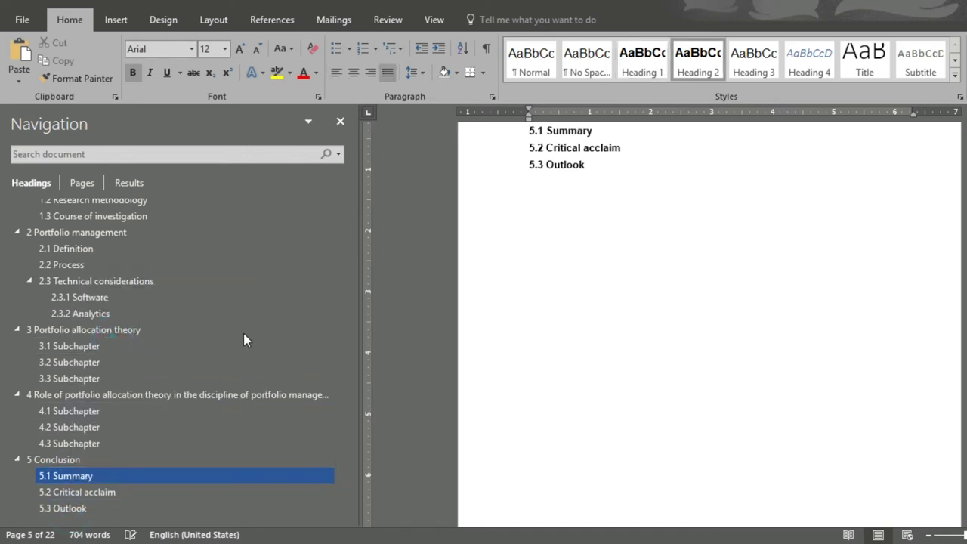
Update the entire table of contents on page 2 so it reflects the corrected heading levels
scroll(243, 334, up, 1)
click(110, 205)
scroll(808, 400, down, 6)
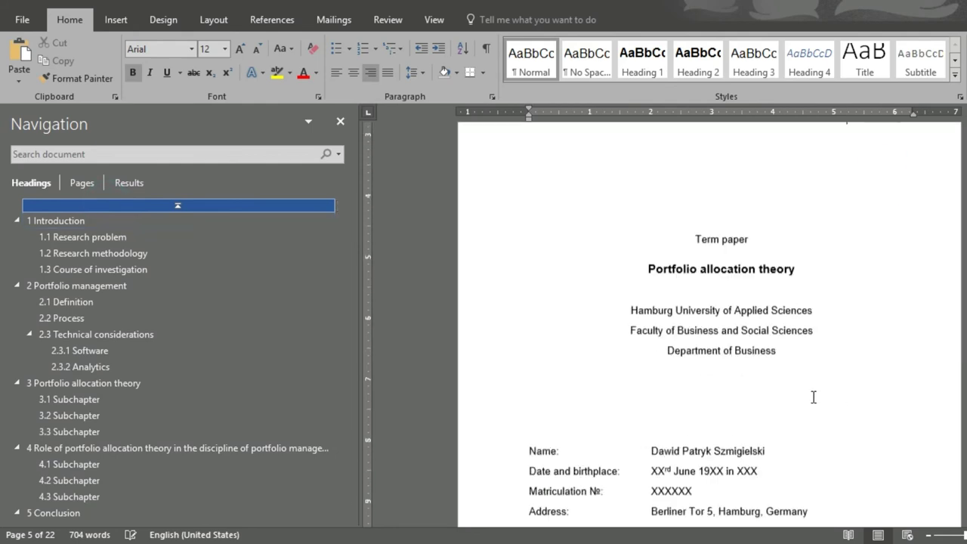
scroll(672, 310, down, 5)
scroll(615, 233, up, 1)
click(614, 216)
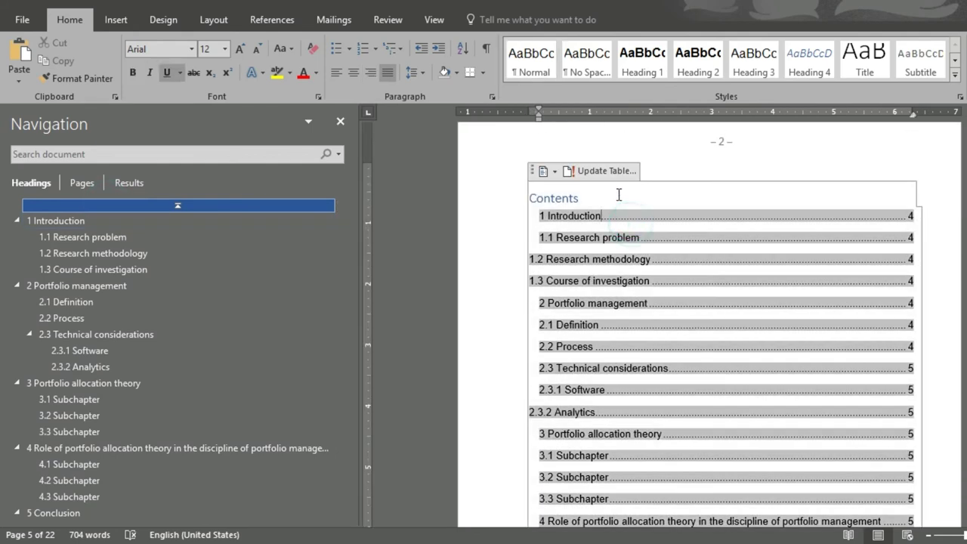
click(612, 177)
click(461, 268)
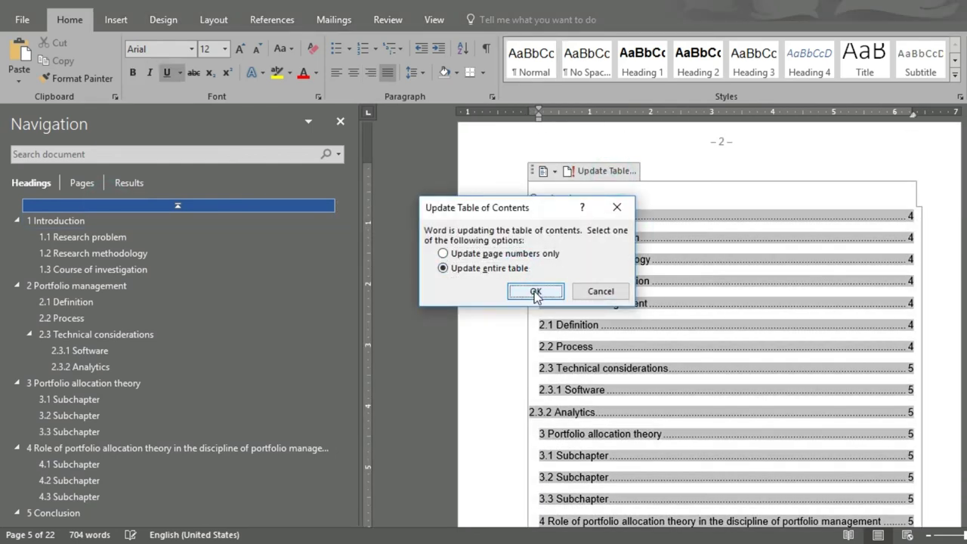
click(544, 290)
scroll(611, 324, down, 4)
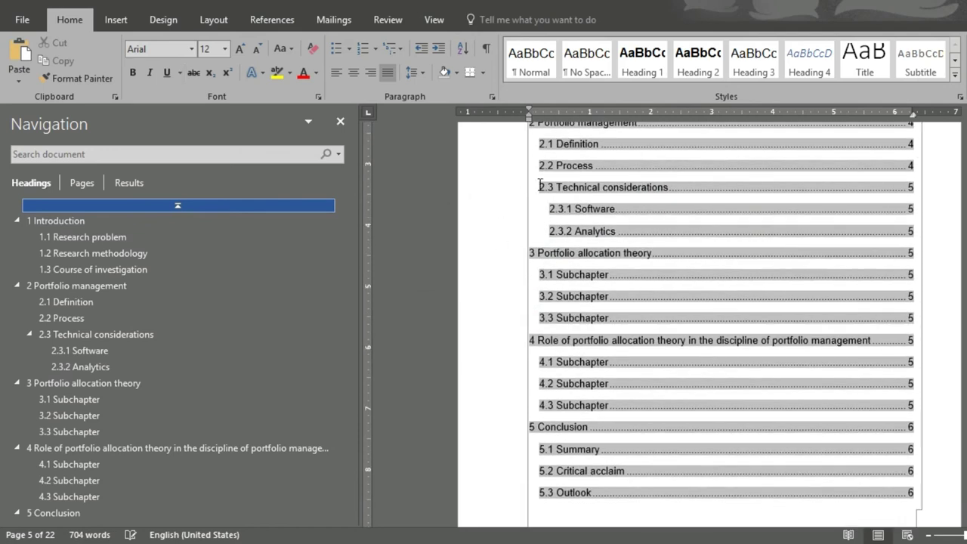
Replace the table of contents' title "Contents" with "I. Outline" in black Arial 12 pt
scroll(569, 460, up, 10)
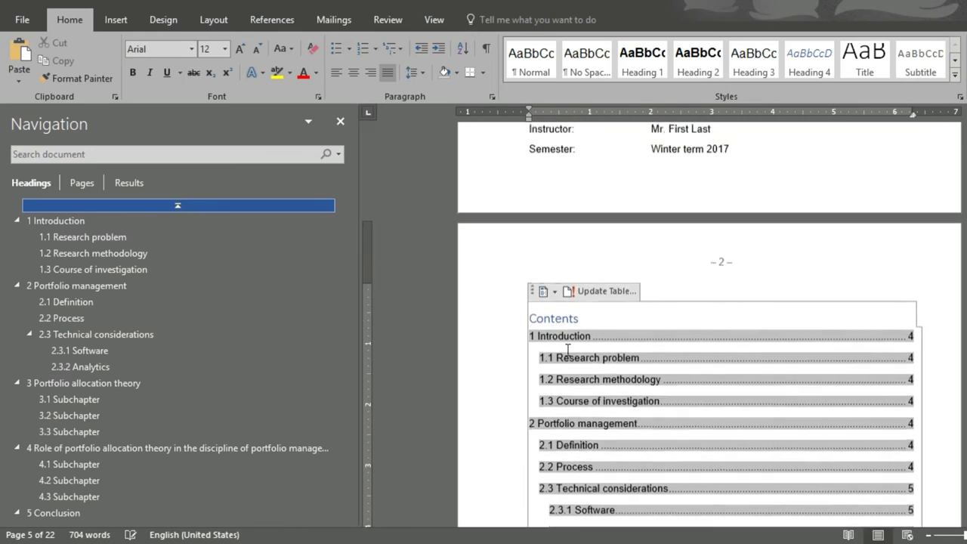
click(538, 266)
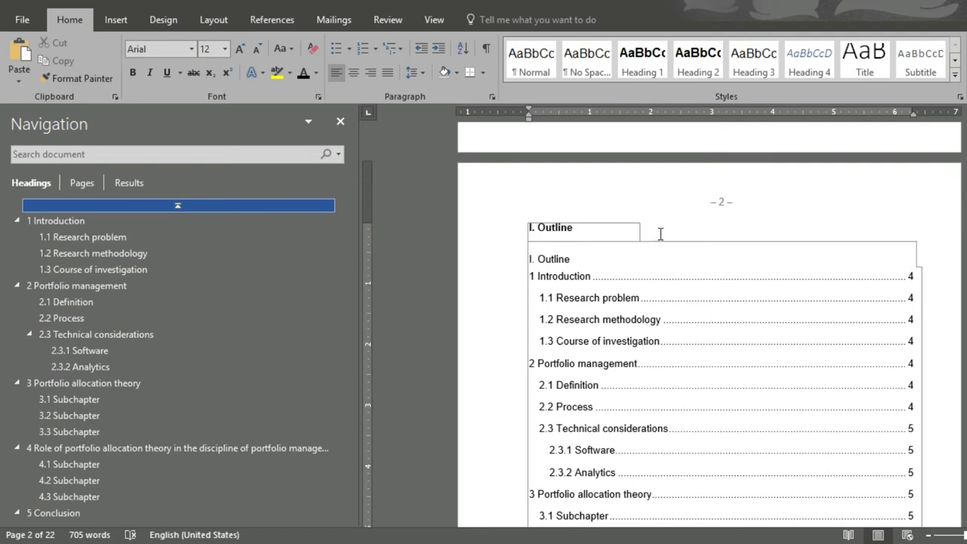
Enter the title "II. List of abbreviations" on page 3 and apply the Heading 2 style to it
scroll(680, 329, down, 10)
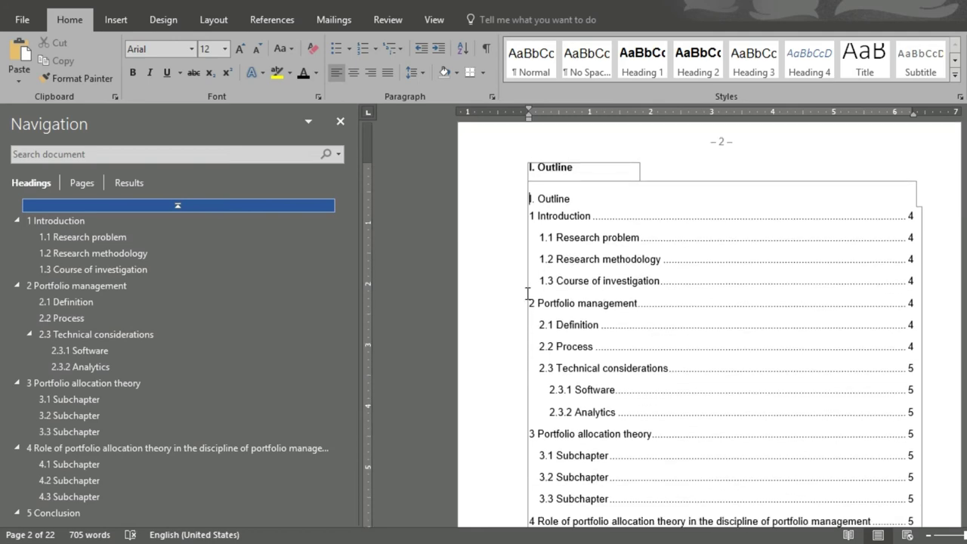
scroll(554, 299, down, 5)
click(557, 301)
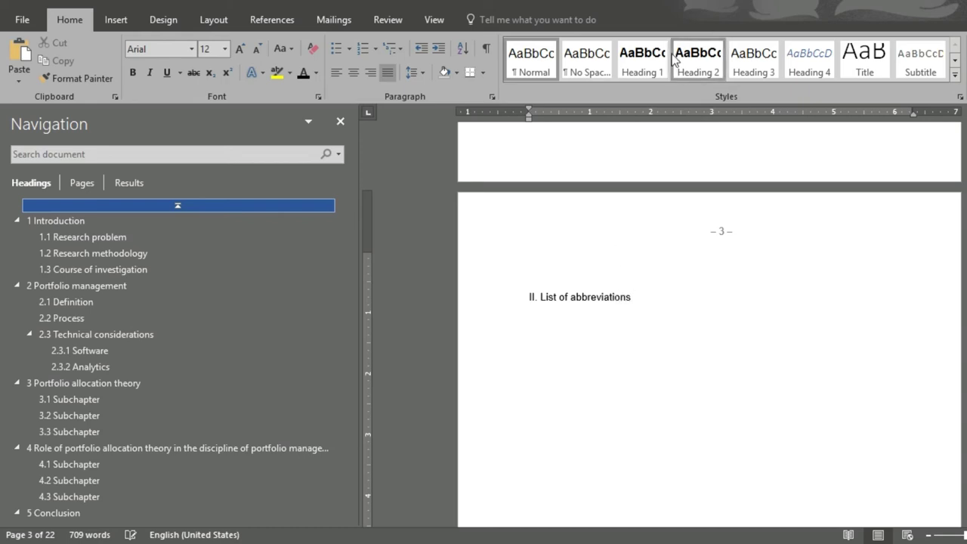
click(700, 66)
Update the entire table of contents to include the "II. List of abbreviations" heading
scroll(495, 370, up, 3)
scroll(529, 352, up, 10)
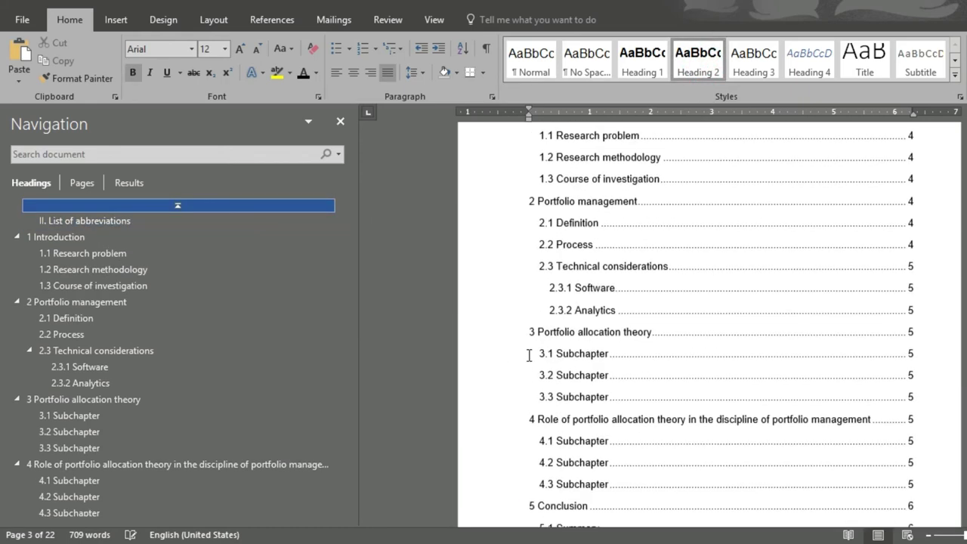
click(589, 306)
click(597, 265)
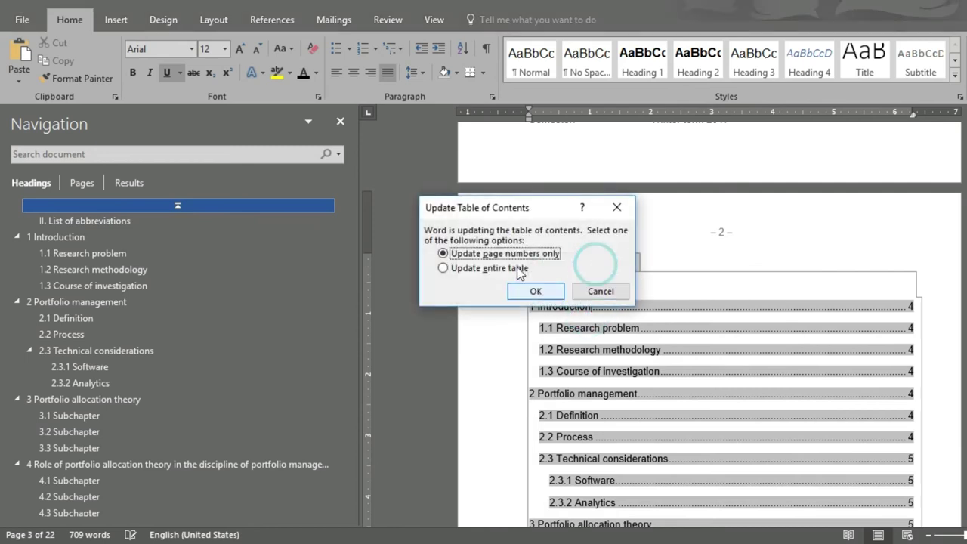
click(472, 267)
click(535, 291)
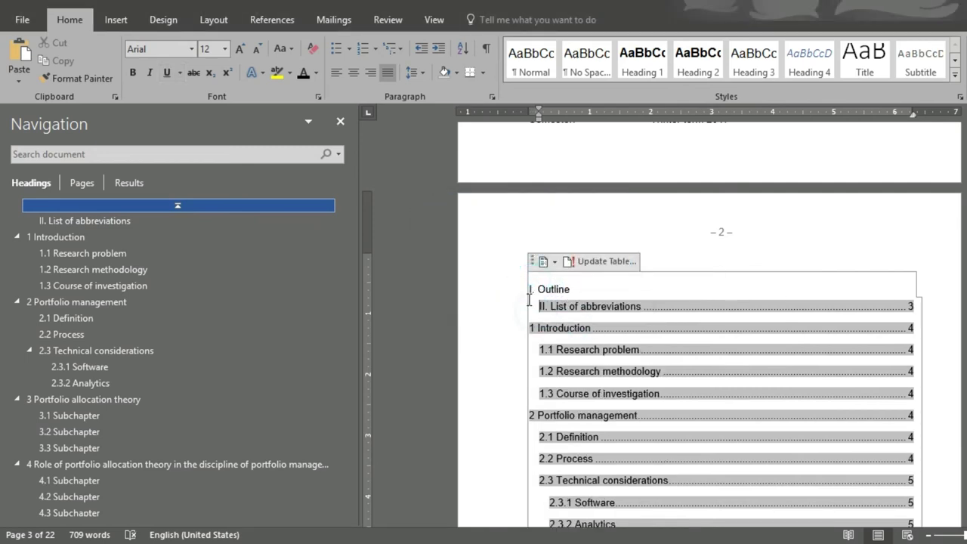
Promote "II. List of abbreviations" by one level and update the entire table of contents
right_click(123, 221)
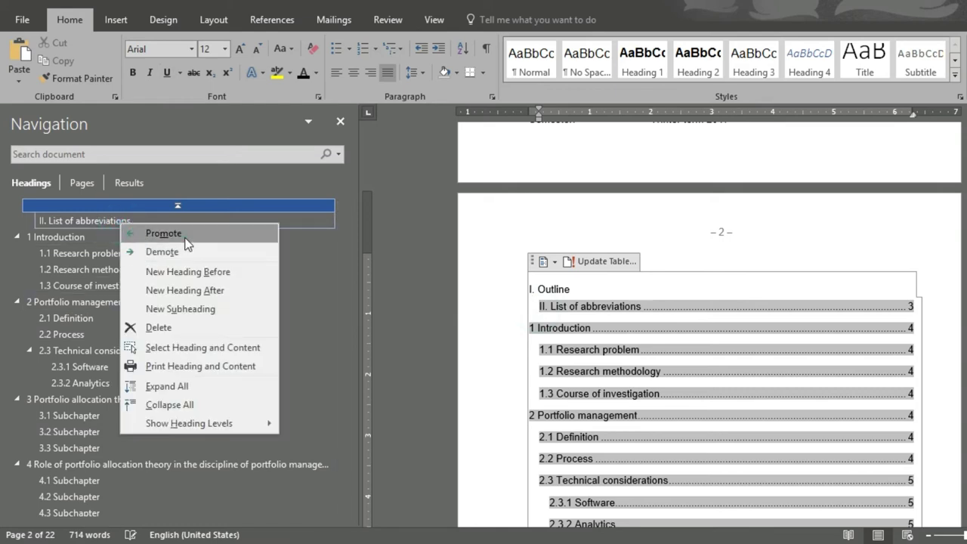
click(163, 234)
click(620, 261)
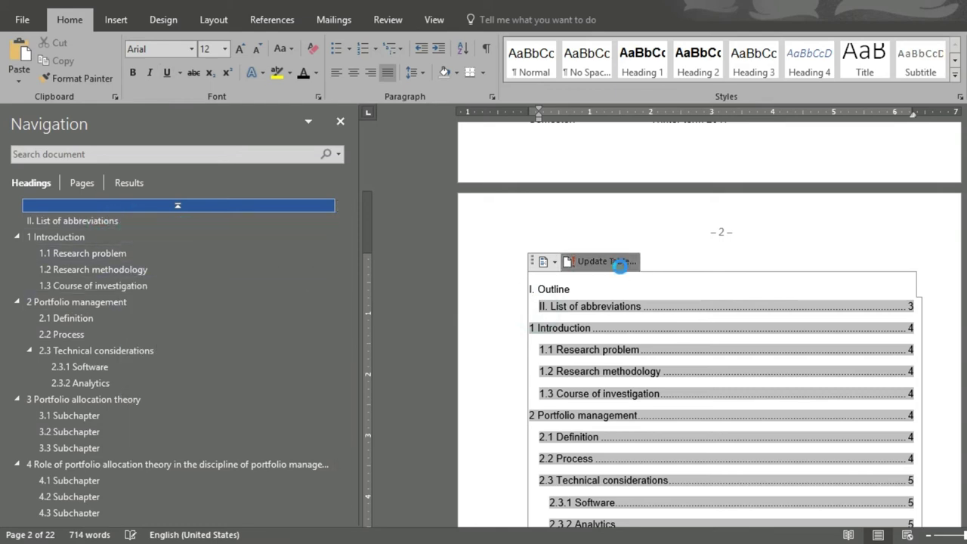
click(491, 267)
click(537, 291)
Apply the Heading 2 style to the bold "I. Outline" line above the table of contents
click(595, 304)
click(713, 236)
click(596, 291)
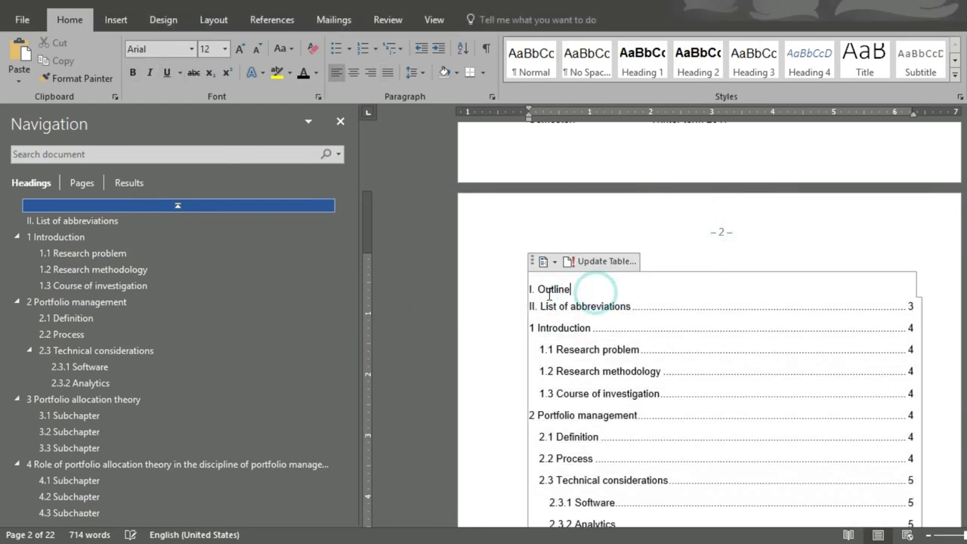
click(576, 255)
triple_click(565, 256)
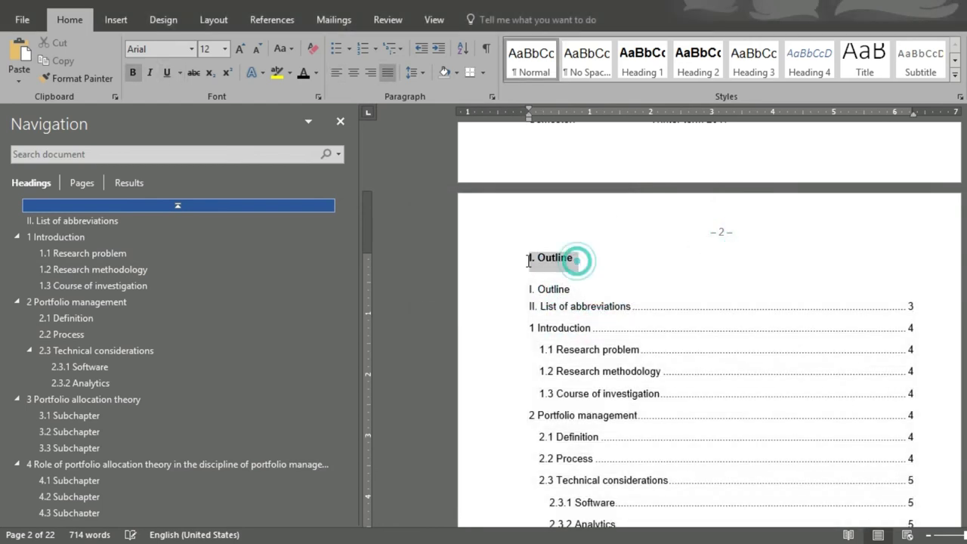
click(697, 61)
Update the entire table of contents to include the "I. Outline" heading
click(548, 283)
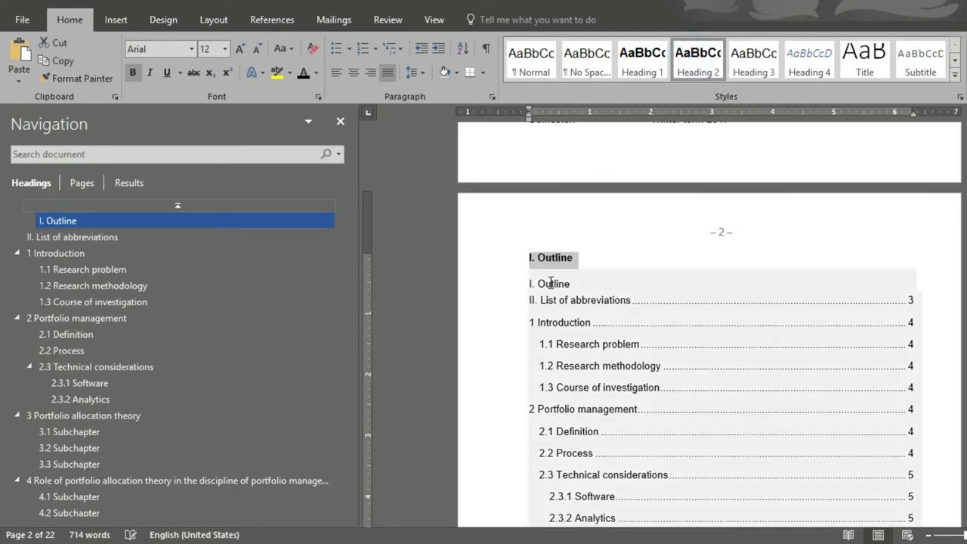
click(601, 257)
click(484, 267)
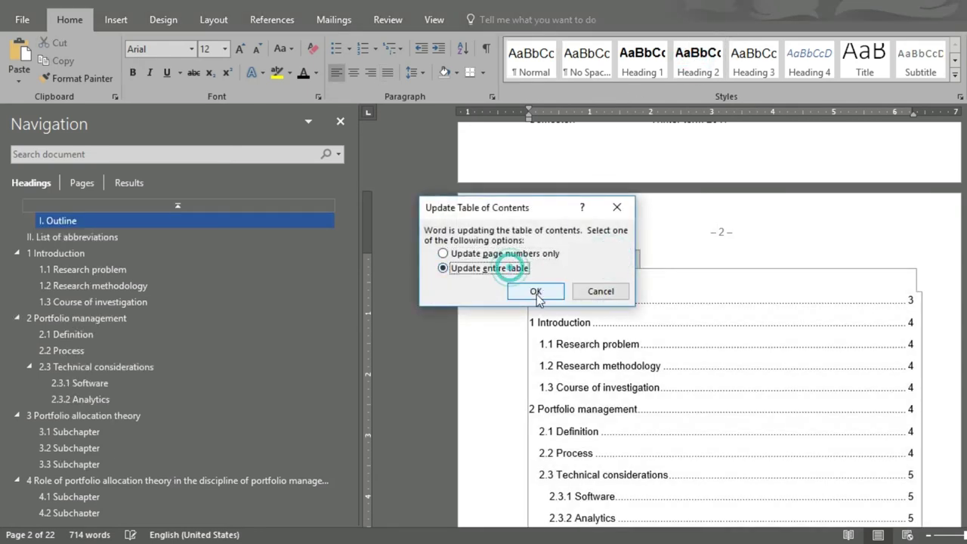
click(538, 291)
click(536, 303)
Promote the "I. Outline" heading by one level and update the entire table of contents
right_click(156, 222)
click(195, 224)
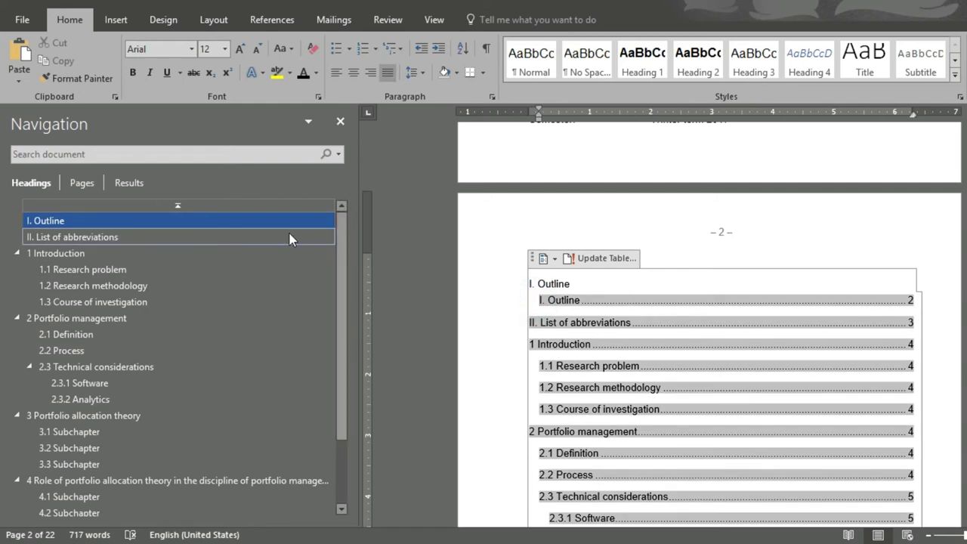
click(629, 258)
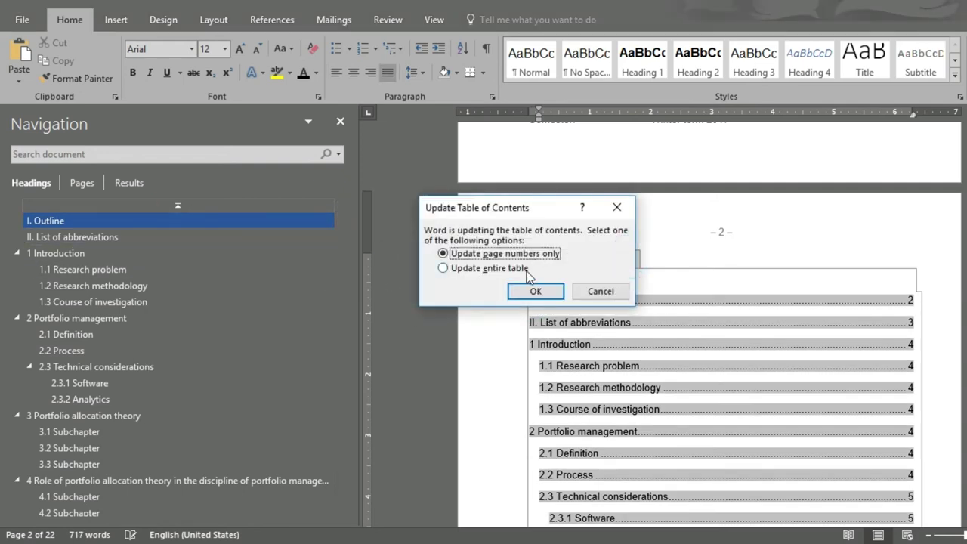
click(535, 291)
Remove the duplicate "I. Outline" title from inside the table of contents, keeping the bold heading above it
drag(534, 289, 531, 286)
key(ctrl+x)
click(686, 247)
key(ctrl+v)
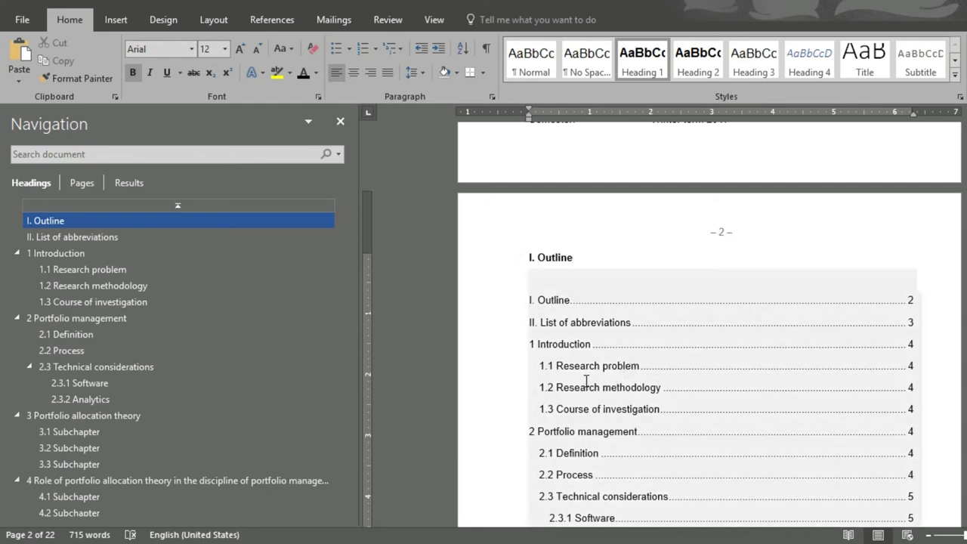
click(562, 285)
Check the table of contents from "I. Outline" to "5.3 Outlook" for hierarchy, indentation and page numbers
scroll(817, 370, down, 2)
scroll(817, 370, down, 1)
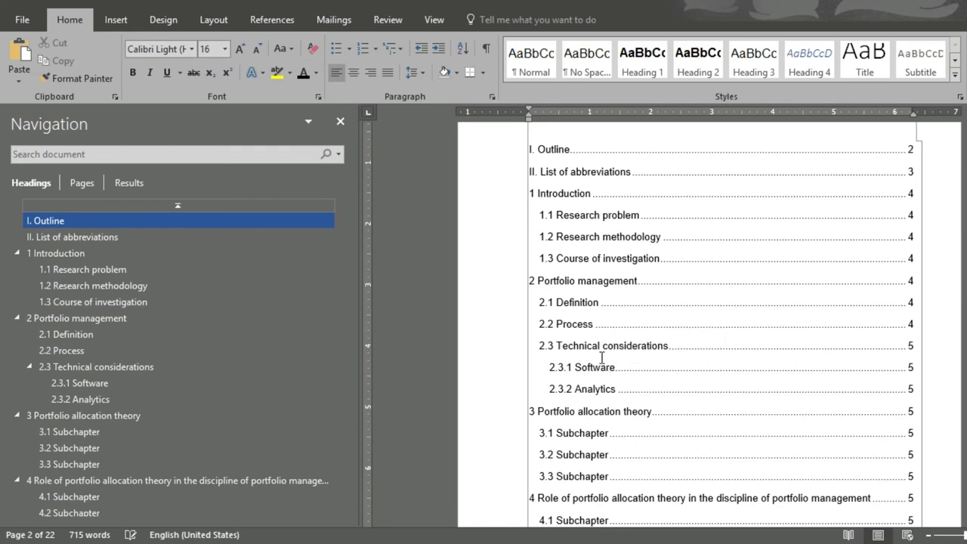
scroll(539, 307, down, 7)
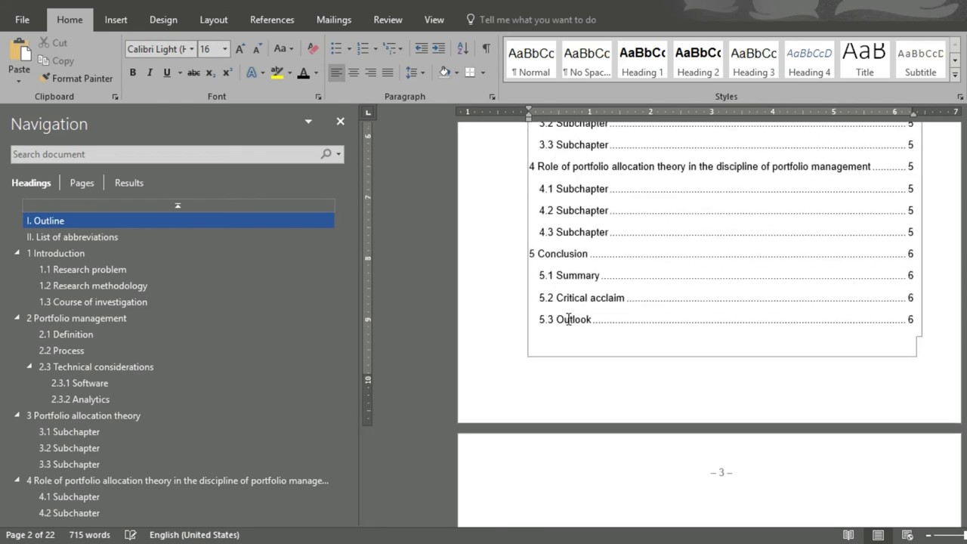
scroll(574, 326, up, 1)
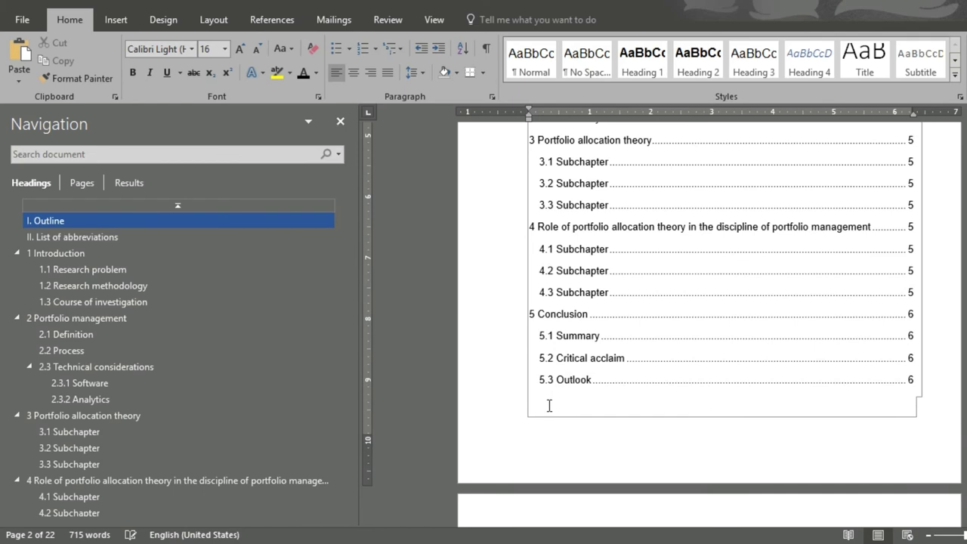
click(535, 403)
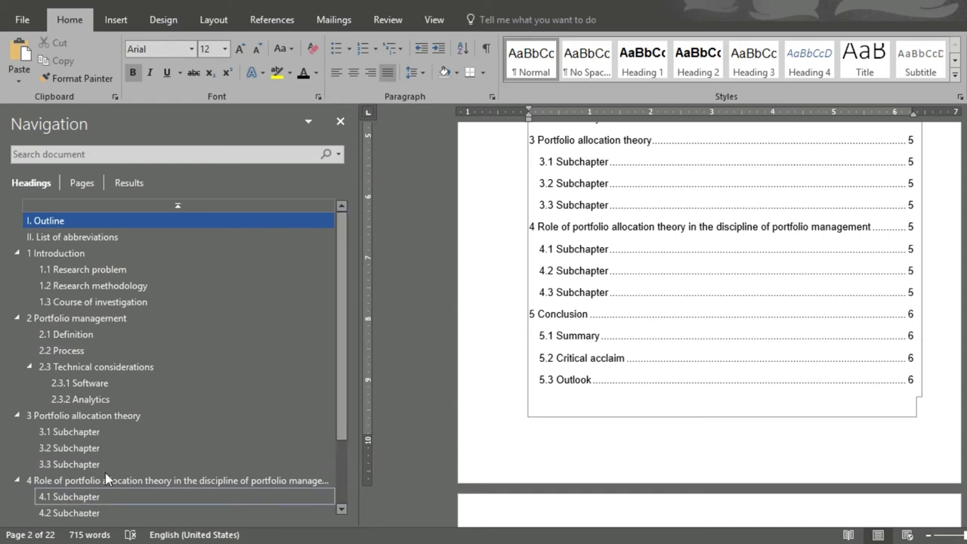
scroll(633, 337, up, 2)
scroll(633, 337, up, 3)
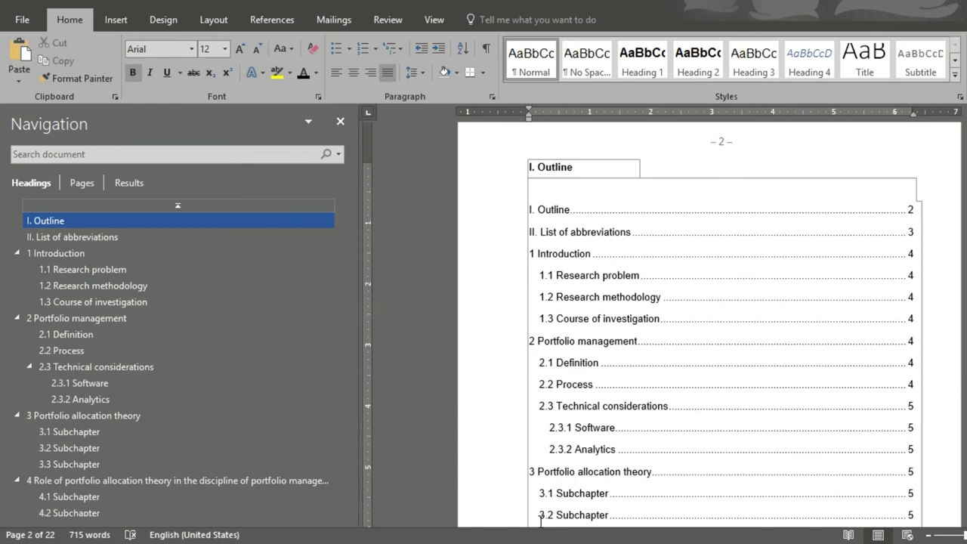
drag(541, 521, 427, 241)
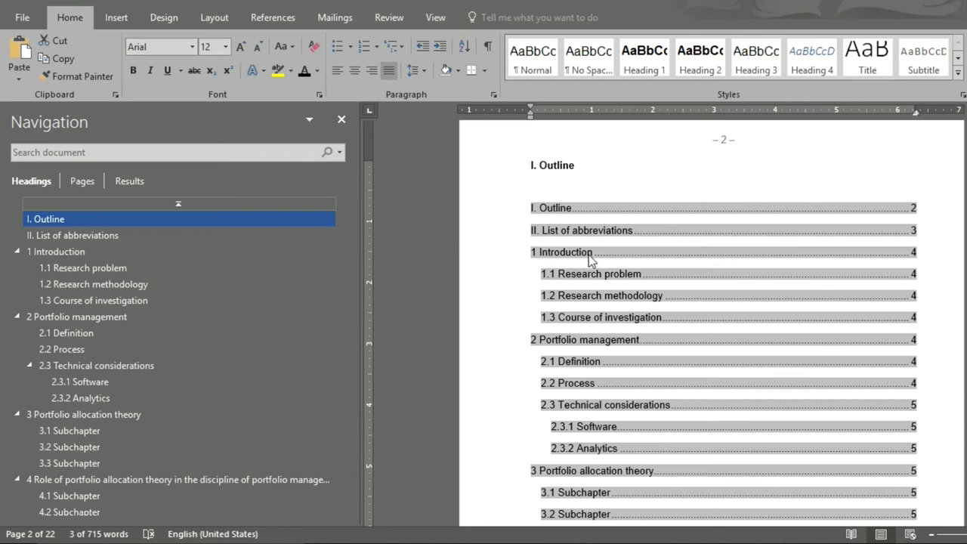
click(582, 210)
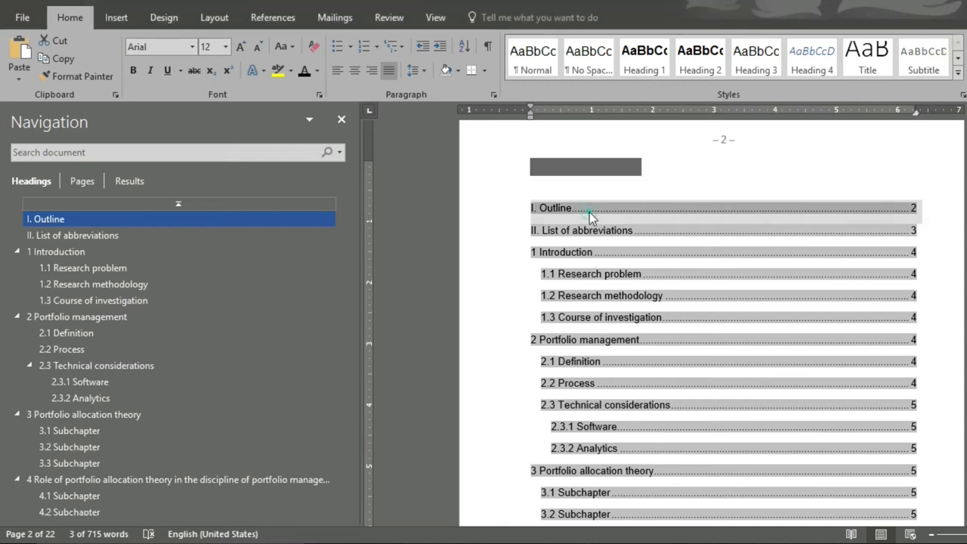
click(596, 255)
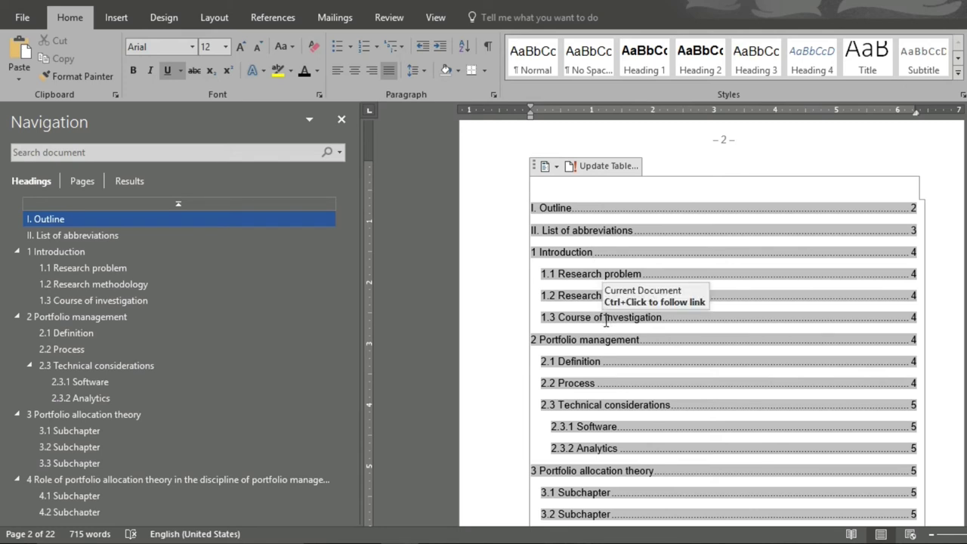
Follow the table of contents link to "1.3 Course of investigation" and jump between several chapters through the document's heading outline
ctrl+click(605, 325)
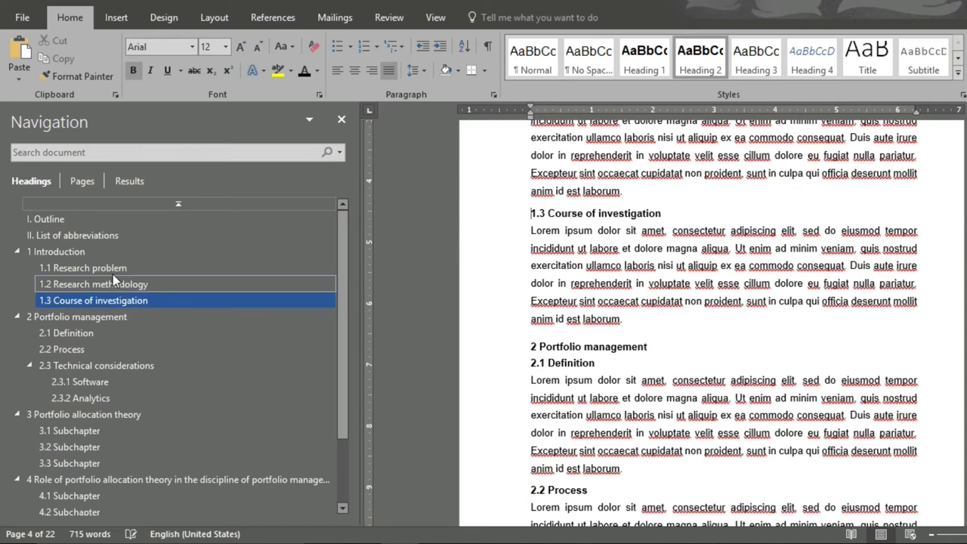
click(89, 431)
click(75, 496)
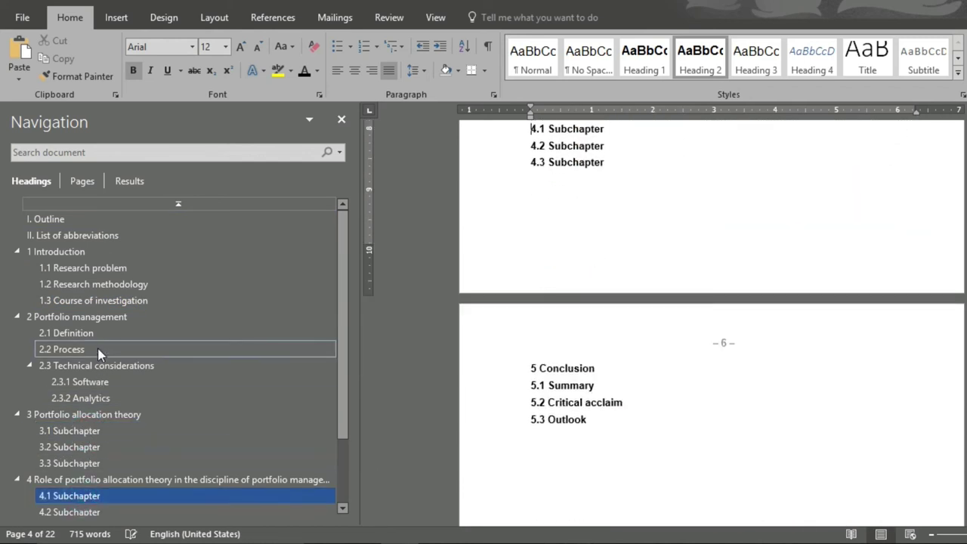
click(83, 350)
click(81, 298)
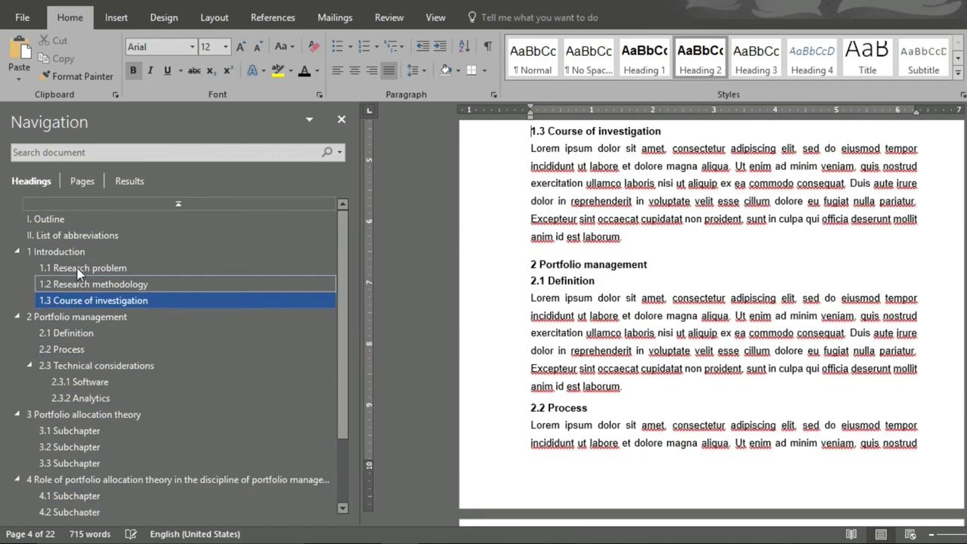
click(89, 278)
Collapse the subheadings of chapters 1 to 5 in the document's heading outline
click(16, 252)
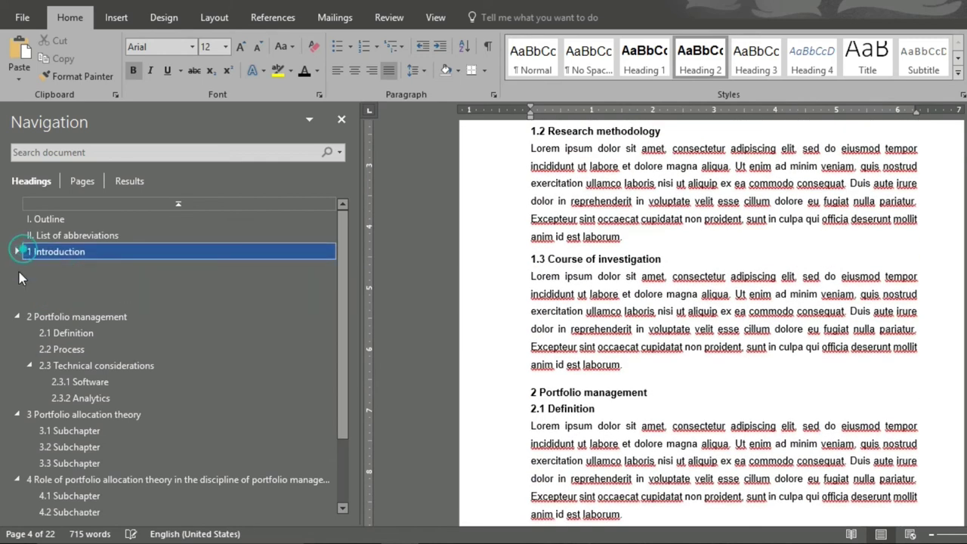
click(17, 267)
click(17, 284)
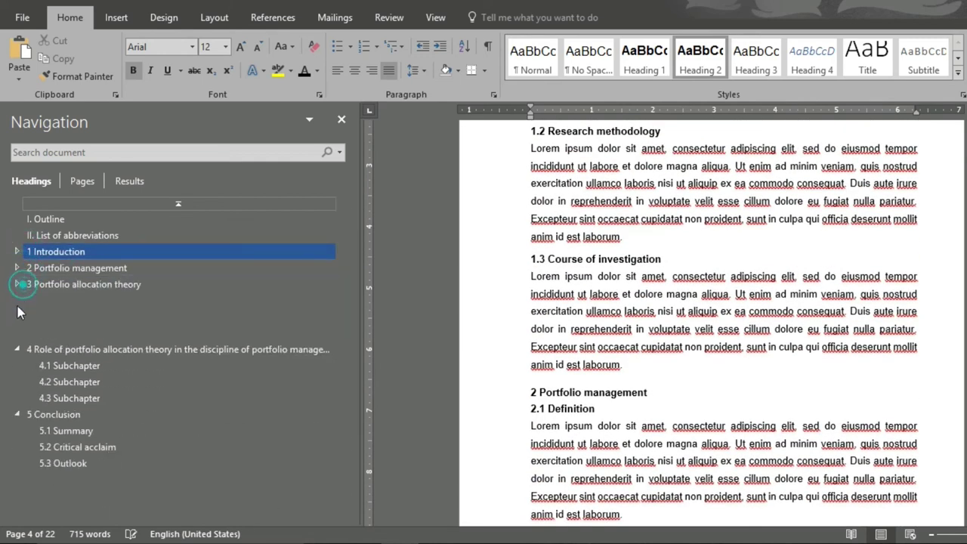
click(16, 300)
click(17, 317)
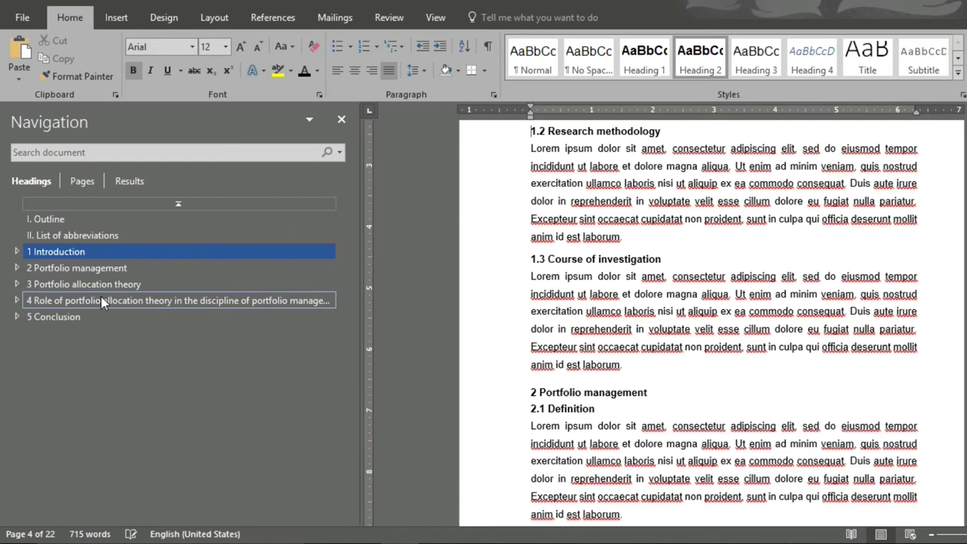
click(507, 260)
scroll(531, 299, up, 5)
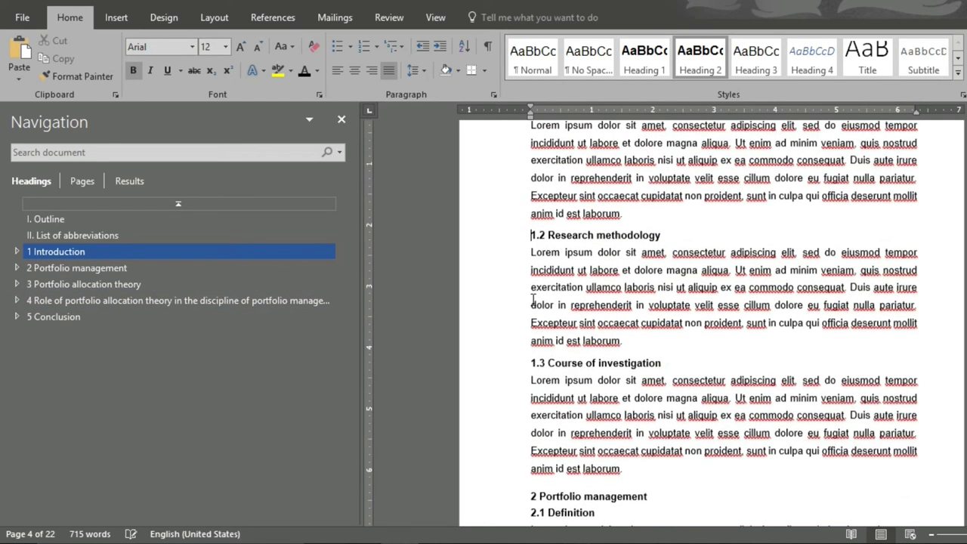
Collapse the contents of chapters 1 to 5 beneath their main headings in the document body
click(522, 199)
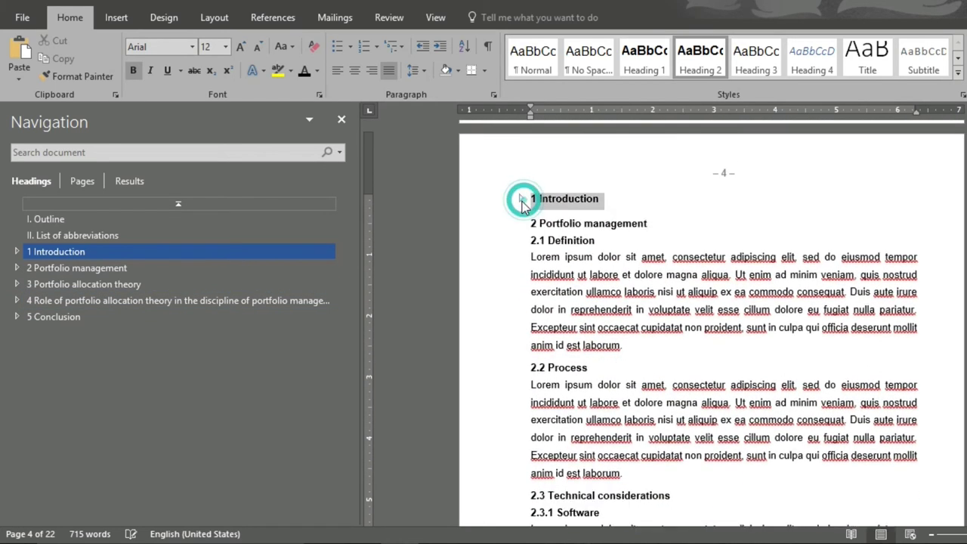
click(521, 223)
click(521, 247)
click(522, 273)
click(521, 297)
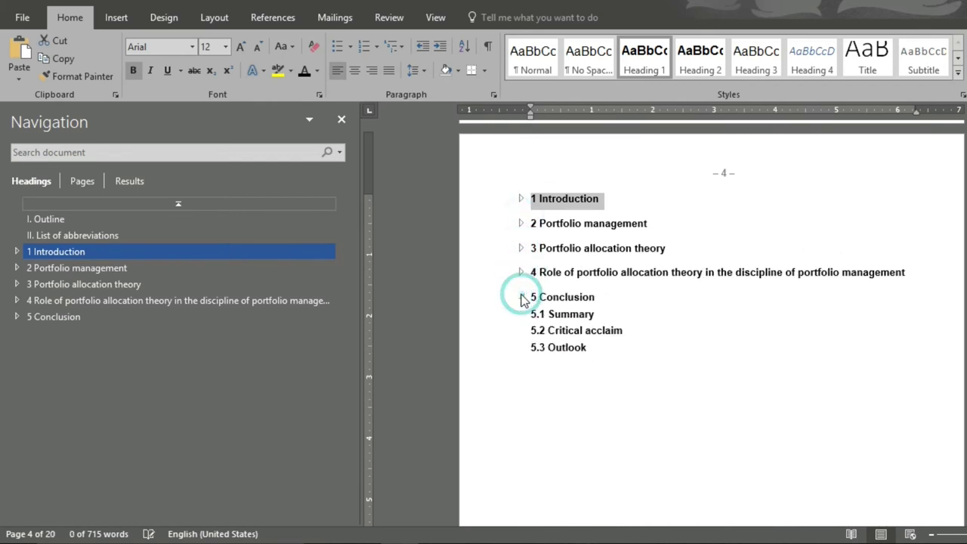
Expand chapter "2 Portfolio management" in the document body, and collapse and re-expand its section "2.3 Technical considerations"
click(522, 224)
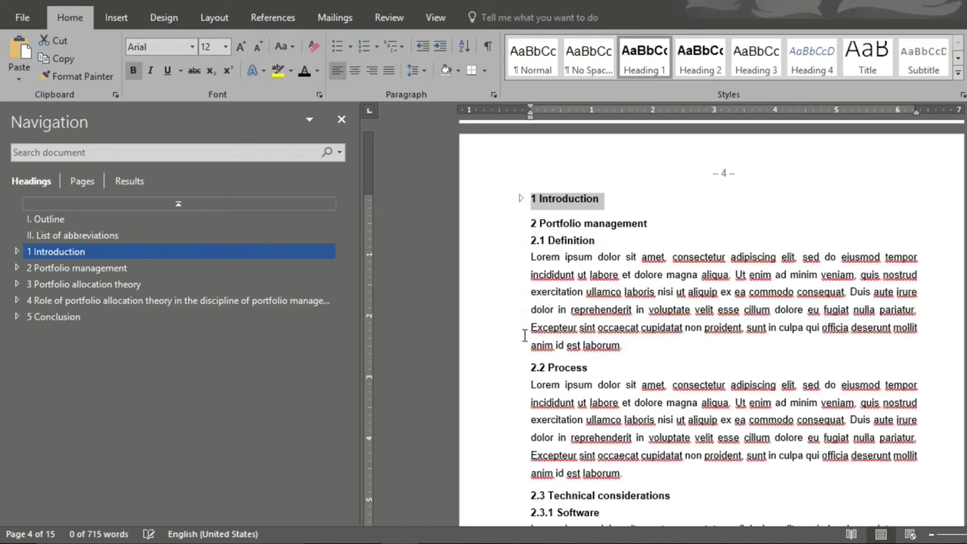
scroll(525, 336, down, 1)
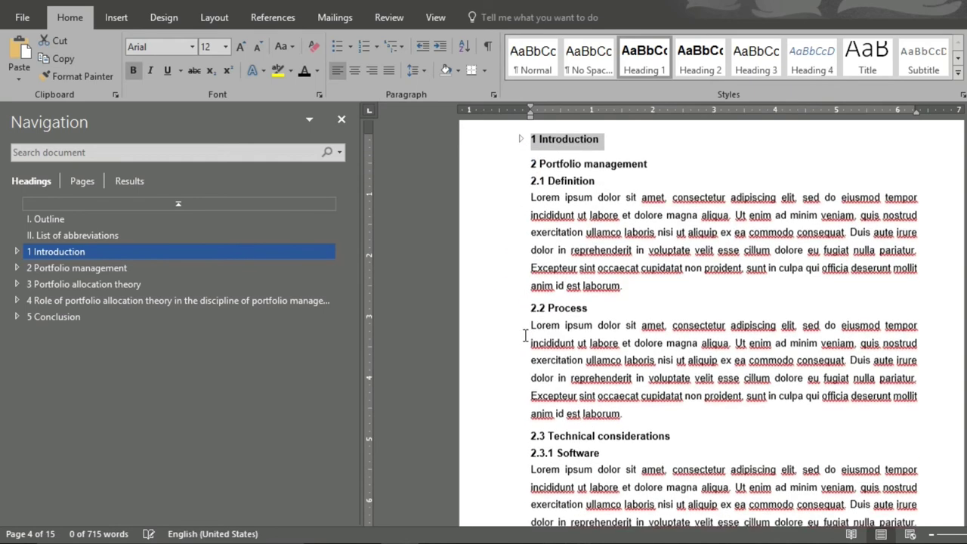
click(520, 435)
scroll(522, 431, down, 1)
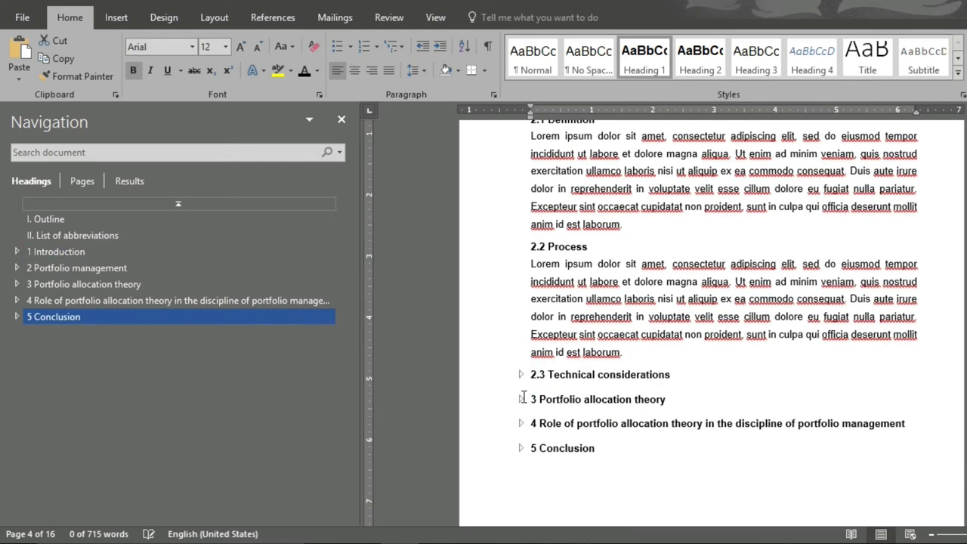
click(521, 373)
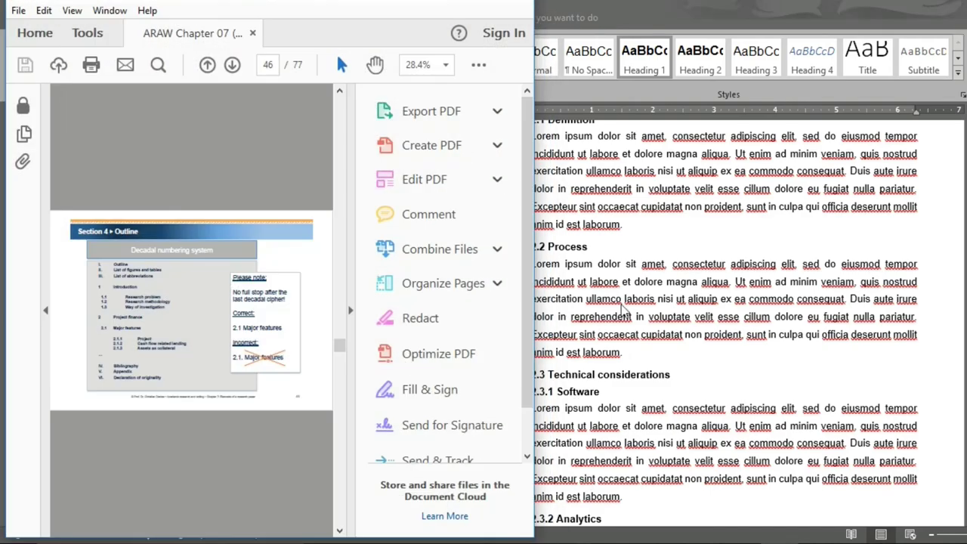
click(698, 306)
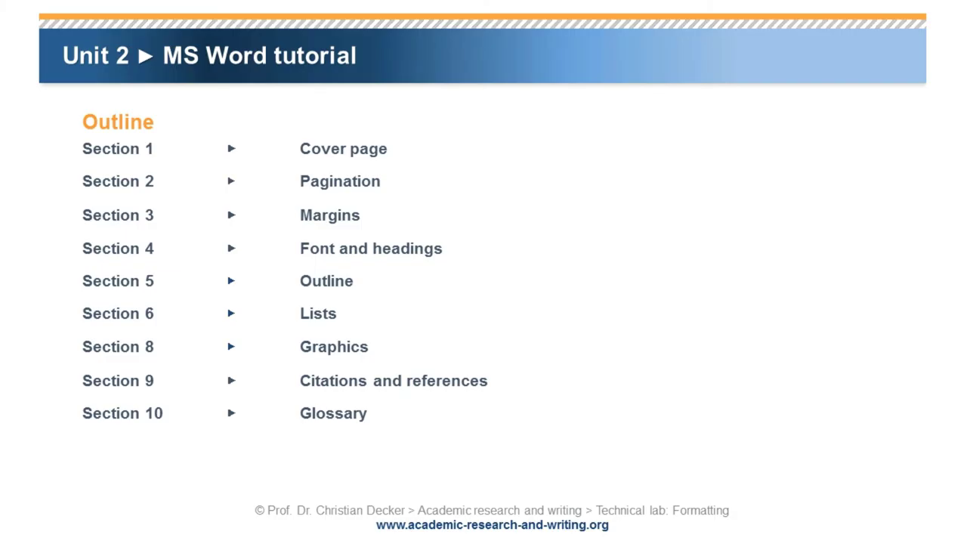